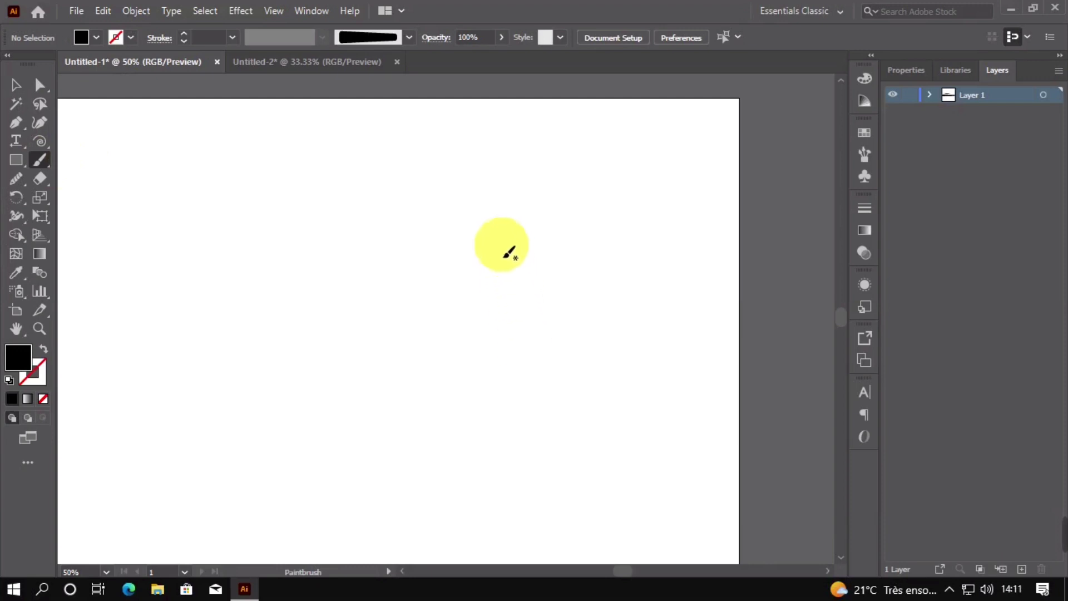
Paint two black hook-shaped strokes with the Paintbrush: a short one, and a taller one overlapping its lower end.
{"action": "mouse_move", "coordinate": [503, 245]}
{"action": "left_mouse_down"}
{"action": "mouse_move", "coordinate": [525, 346]}
{"action": "mouse_move", "coordinate": [479, 390]}
{"action": "mouse_move", "coordinate": [427, 325]}
{"action": "left_mouse_up"}
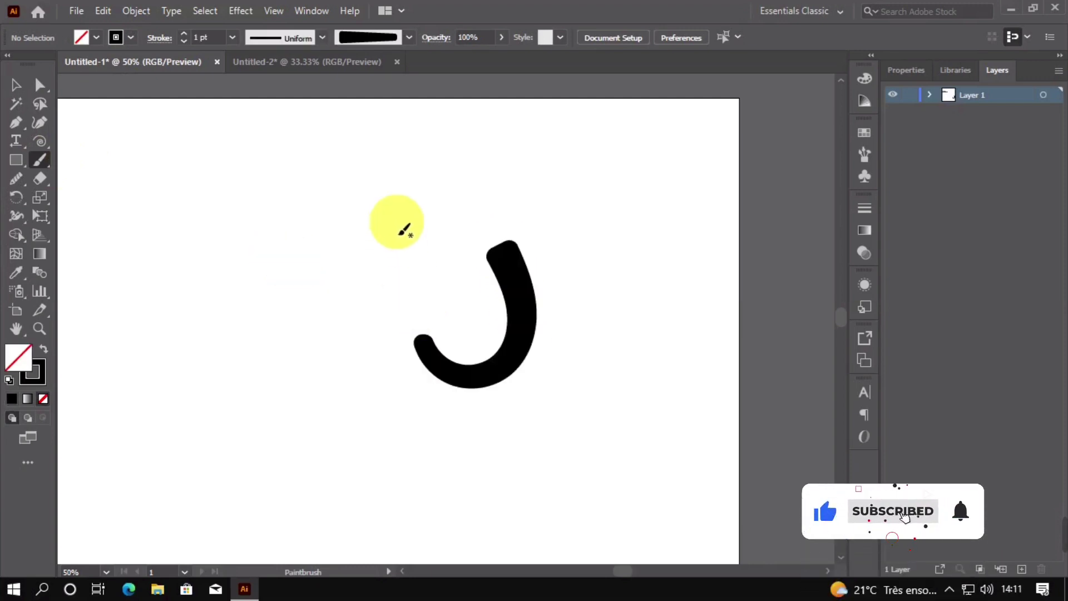
{"action": "left_click_drag", "start_coordinate": [329, 399], "coordinate": [333, 342]}
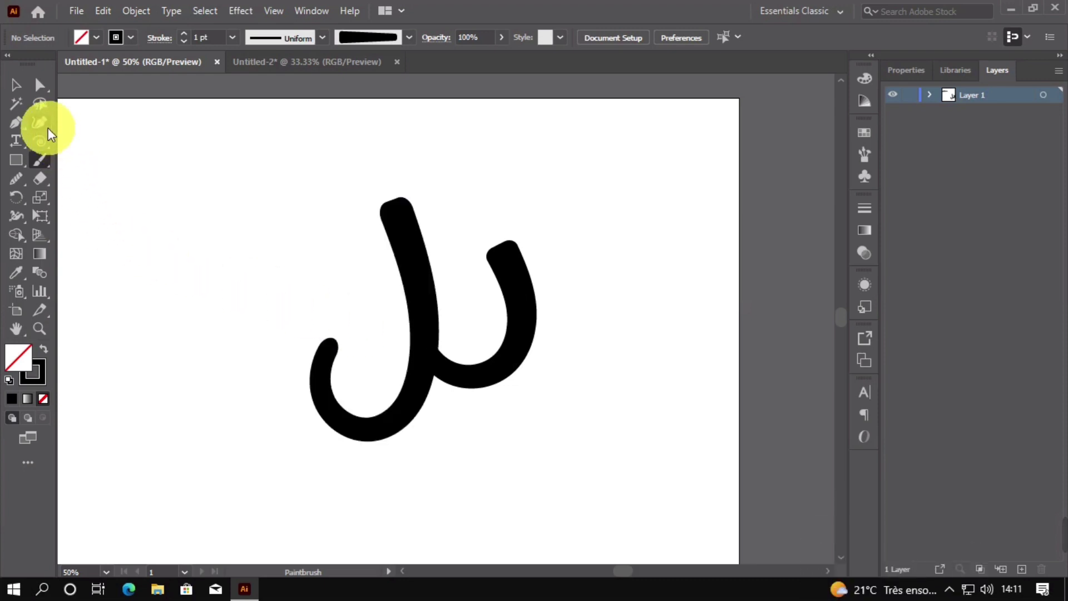
Curve the short hook's upper end around toward the tall stroke with the Curvature tool, forming a round bowl.
{"action": "scroll", "coordinate": [474, 294], "scroll_direction": "up", "scroll_amount": 1}
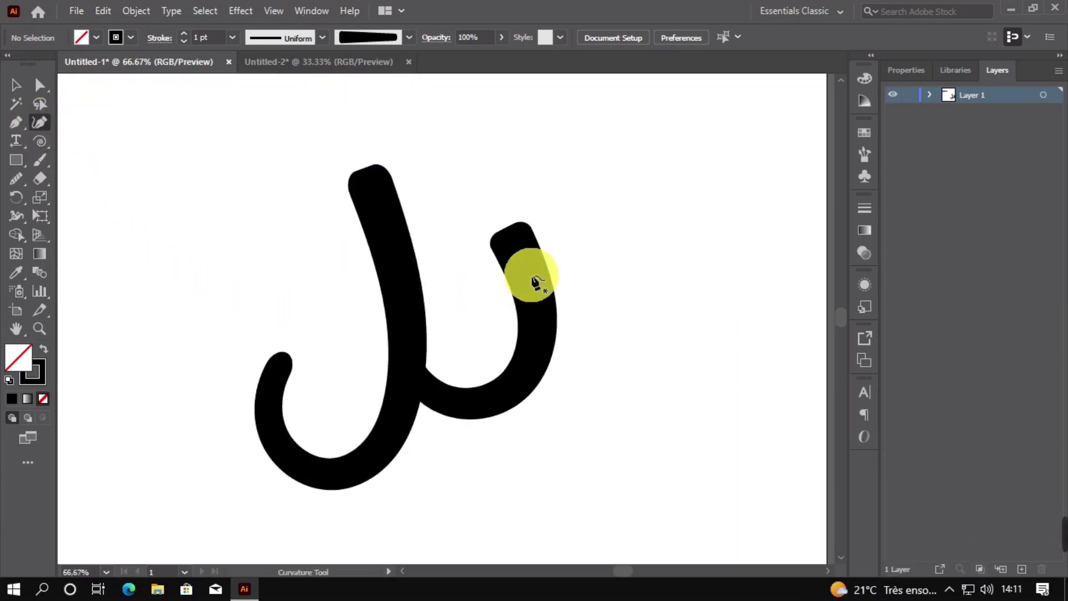
{"action": "left_click", "coordinate": [536, 283]}
{"action": "mouse_move", "coordinate": [520, 231]}
{"action": "left_mouse_down"}
{"action": "mouse_move", "coordinate": [494, 246]}
{"action": "mouse_move", "coordinate": [467, 291]}
{"action": "mouse_move", "coordinate": [456, 266]}
{"action": "mouse_move", "coordinate": [423, 260]}
{"action": "left_mouse_up"}
{"action": "left_click", "coordinate": [431, 254]}
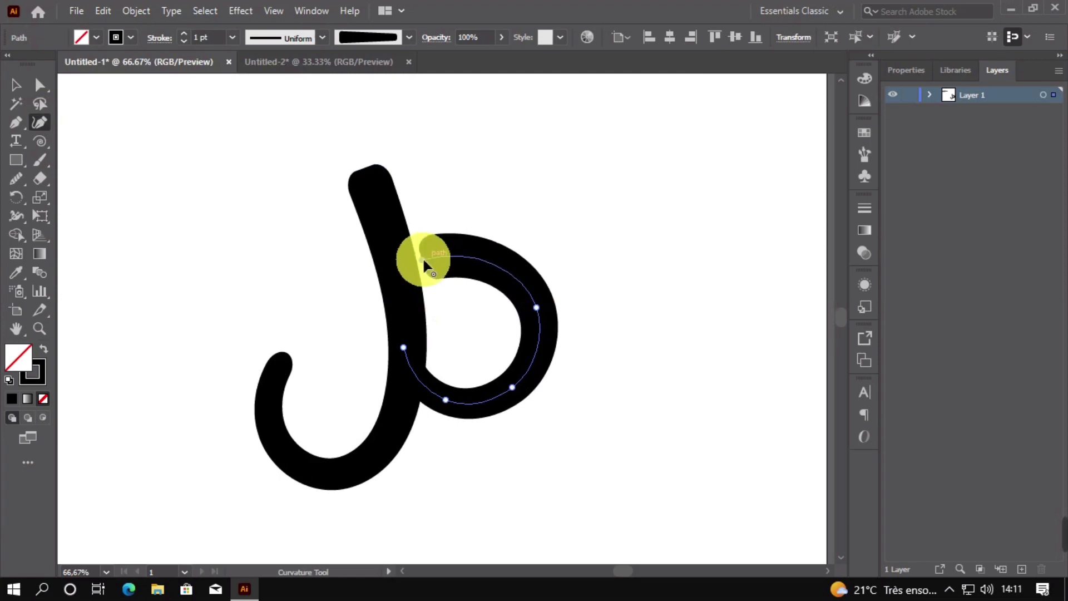
Reshape the tall stroke's lower hook by moving its curve points outward and its tail end inward for a rounder curl.
{"action": "left_click", "coordinate": [275, 429]}
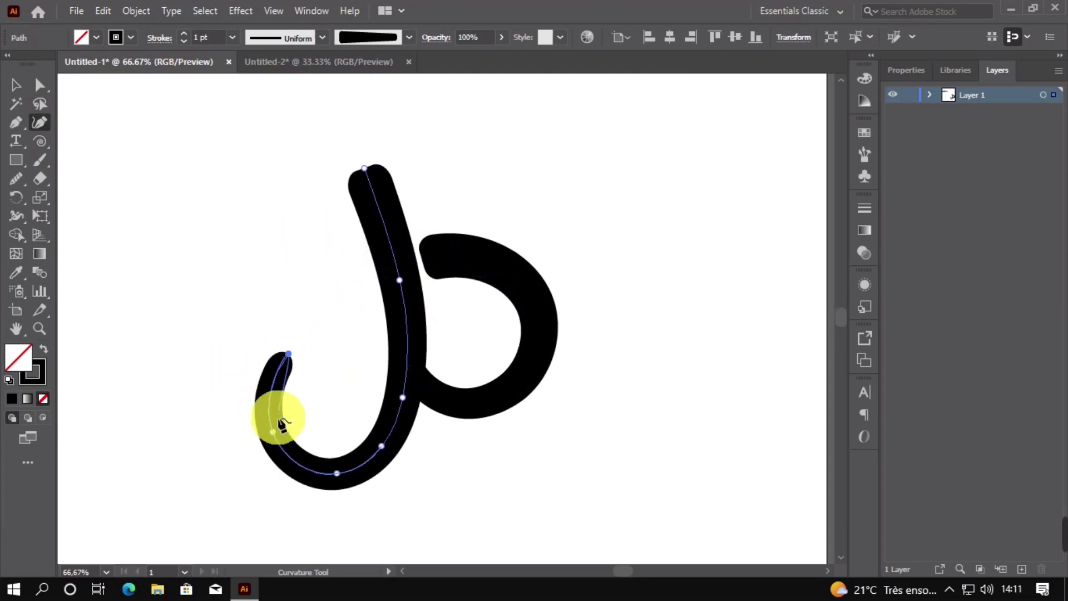
{"action": "left_click", "coordinate": [268, 433]}
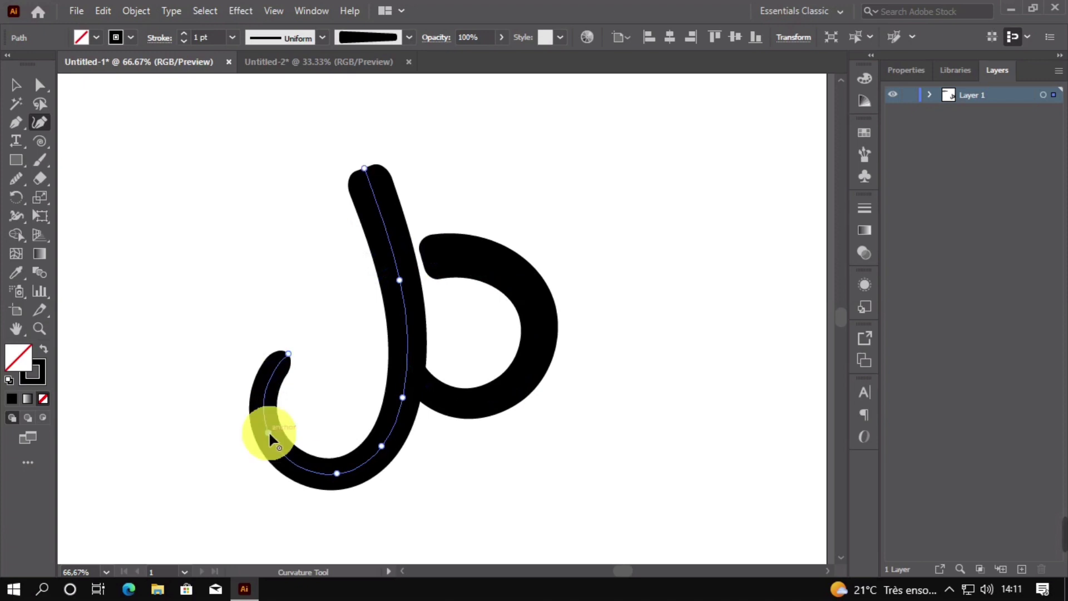
{"action": "mouse_move", "coordinate": [288, 354]}
{"action": "left_mouse_down"}
{"action": "mouse_move", "coordinate": [291, 364]}
{"action": "mouse_move", "coordinate": [300, 354]}
{"action": "left_mouse_up"}
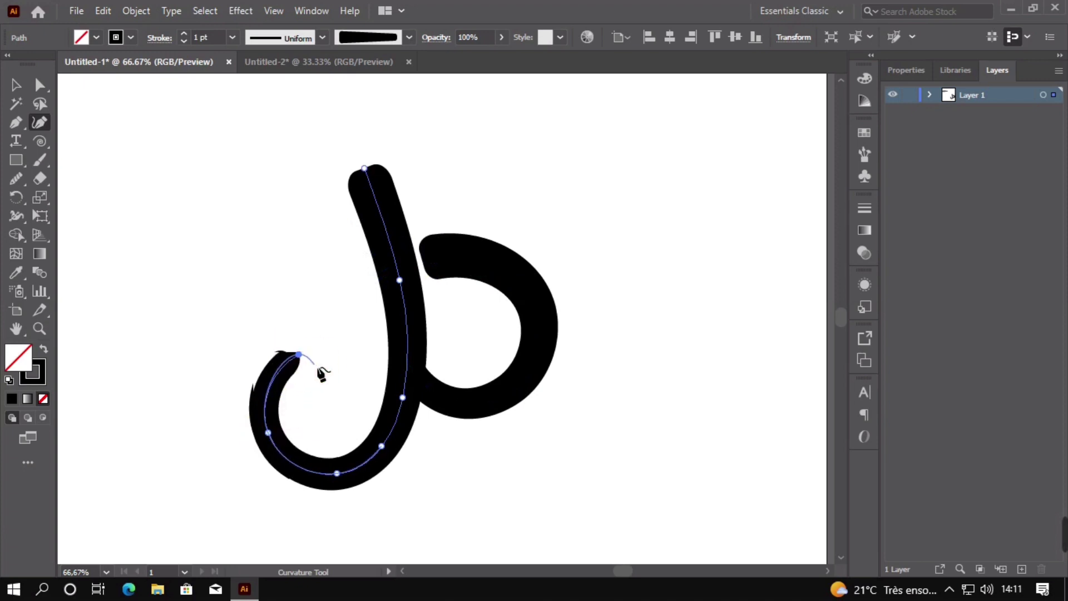
{"action": "left_click", "coordinate": [300, 355]}
{"action": "left_click", "coordinate": [314, 351]}
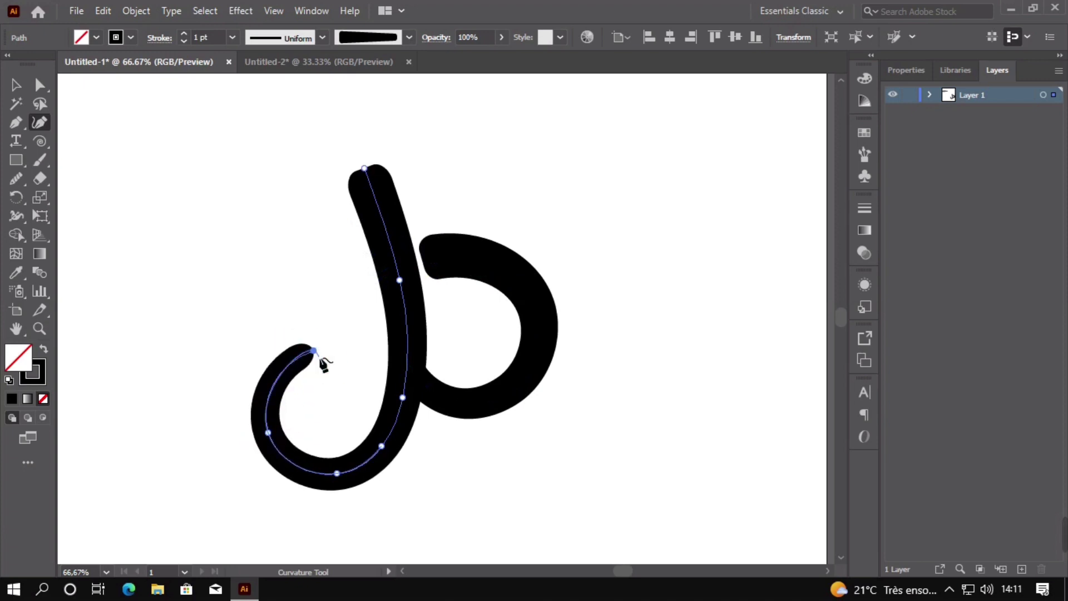
{"action": "left_click", "coordinate": [15, 89]}
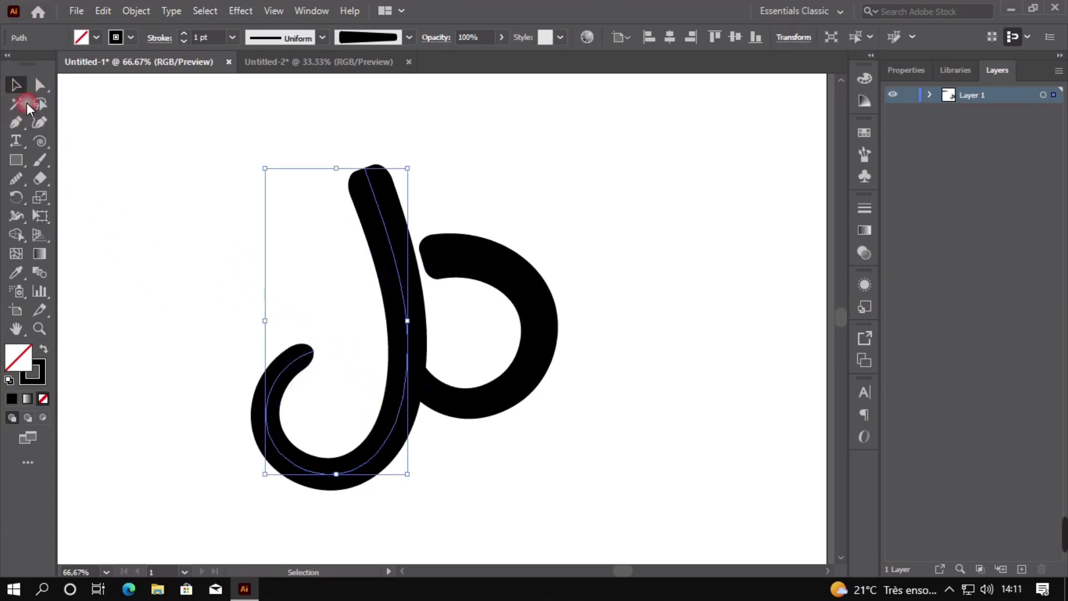
Paint a slightly curved diagonal stroke above the bowl, running from its upper outer side down toward the tall stroke.
{"action": "left_click", "coordinate": [41, 159]}
{"action": "scroll", "coordinate": [526, 259], "scroll_direction": "down", "scroll_amount": 1}
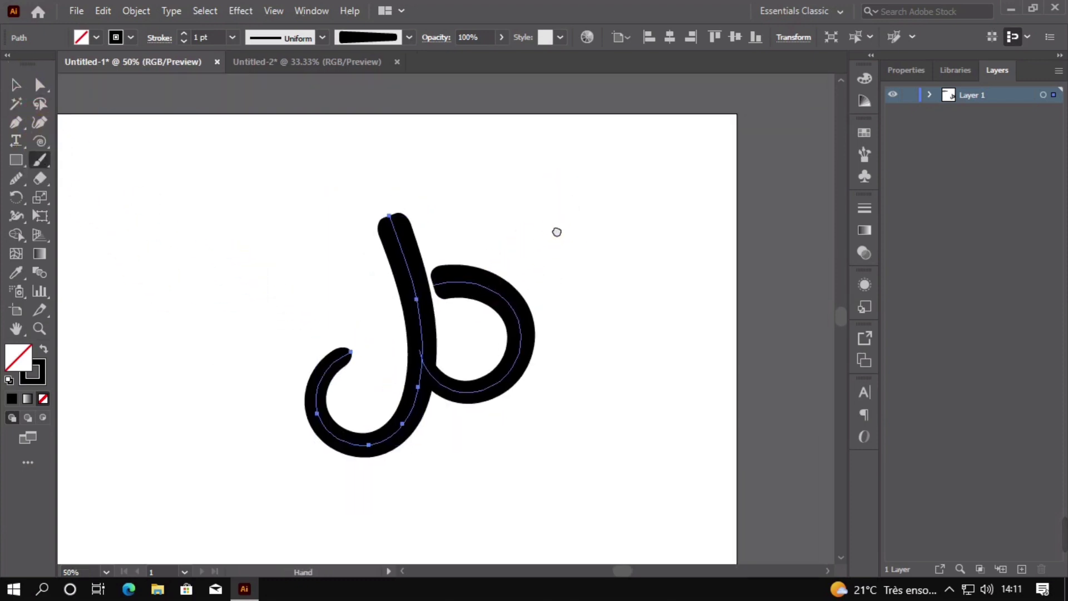
{"action": "mouse_move", "coordinate": [599, 173]}
{"action": "left_mouse_down"}
{"action": "mouse_move", "coordinate": [522, 216]}
{"action": "mouse_move", "coordinate": [463, 232]}
{"action": "left_mouse_up"}
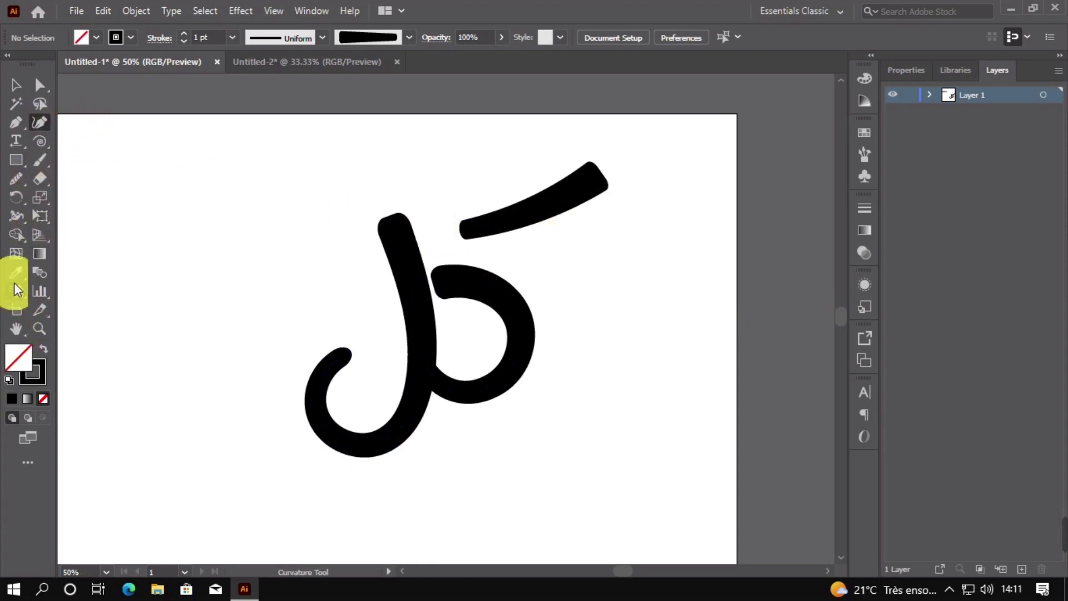
Taper the diagonal stroke's lower end with the Width tool to about 0.37 px.
{"action": "left_click", "coordinate": [17, 217]}
{"action": "scroll", "coordinate": [517, 225], "scroll_direction": "up", "scroll_amount": 3}
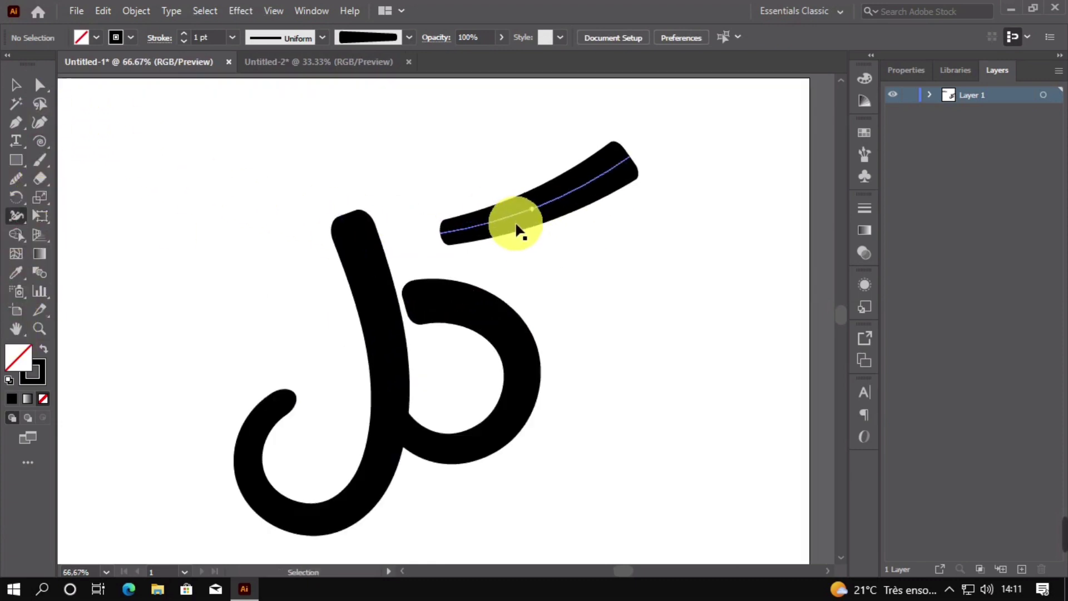
{"action": "left_click_drag", "start_coordinate": [348, 241], "coordinate": [346, 222]}
{"action": "key", "text": "ctrl+z"}
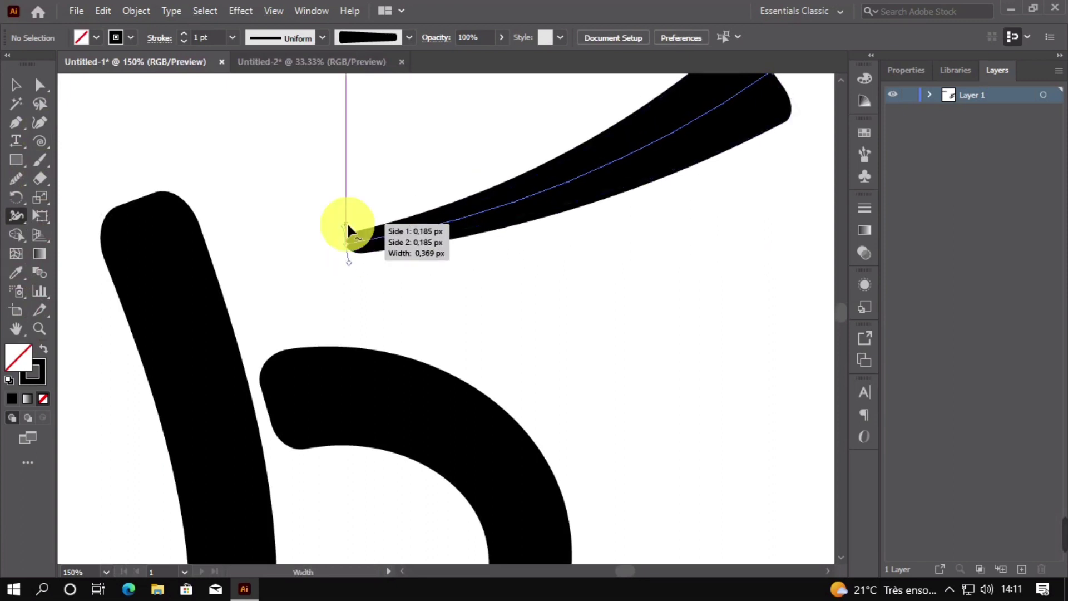
Move the diagonal stroke down close to the bowl's upper end and rotate it slightly to follow the lettering.
{"action": "mouse_move", "coordinate": [558, 207]}
{"action": "left_mouse_down"}
{"action": "mouse_move", "coordinate": [506, 219]}
{"action": "mouse_move", "coordinate": [471, 280]}
{"action": "left_mouse_up"}
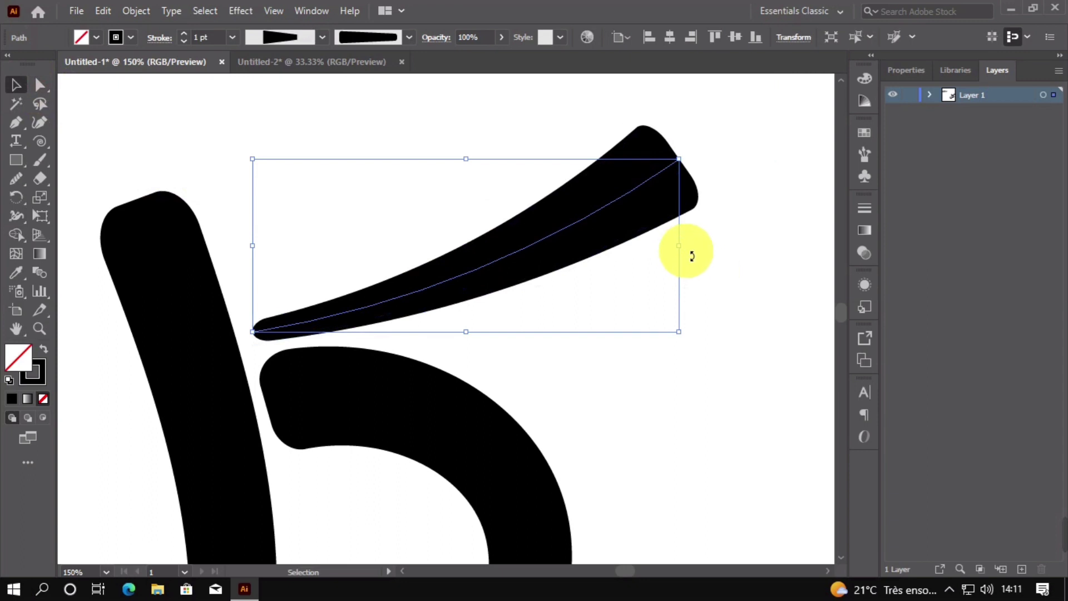
{"action": "left_click_drag", "start_coordinate": [692, 255], "coordinate": [692, 247]}
{"action": "left_click_drag", "start_coordinate": [475, 282], "coordinate": [463, 267]}
{"action": "left_click_drag", "start_coordinate": [413, 295], "coordinate": [402, 299]}
{"action": "left_click", "coordinate": [578, 338]}
{"action": "scroll", "coordinate": [579, 339], "scroll_direction": "down", "scroll_amount": 3}
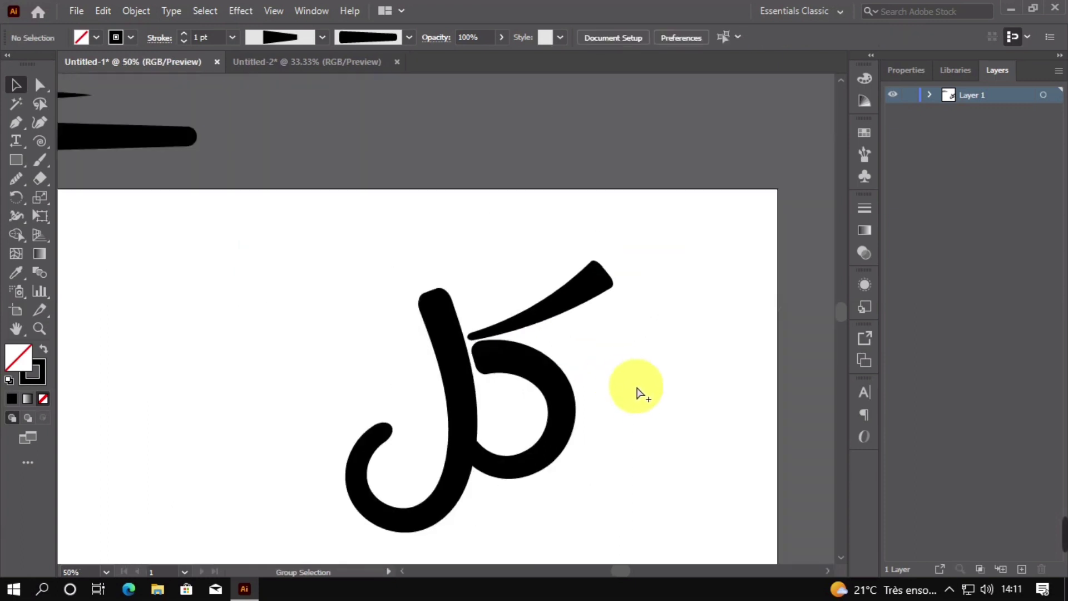
Vary the bowl's thickness with the Width tool, thinning its lower curve and widening its outer side.
{"action": "left_click_drag", "start_coordinate": [538, 348], "coordinate": [483, 311]}
{"action": "left_click", "coordinate": [479, 318]}
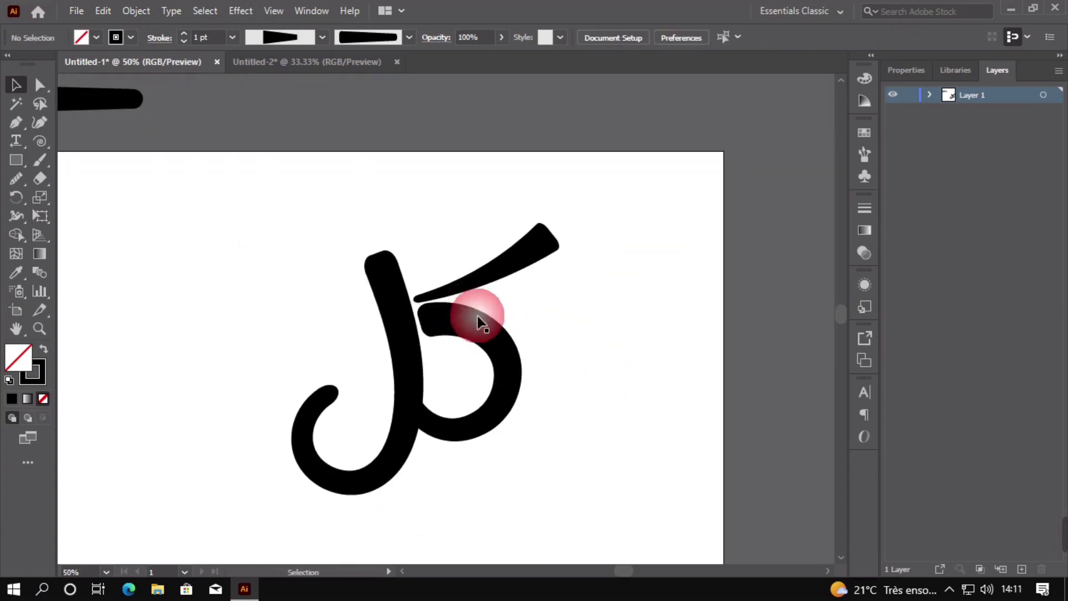
{"action": "scroll", "coordinate": [486, 396], "scroll_direction": "up", "scroll_amount": 3}
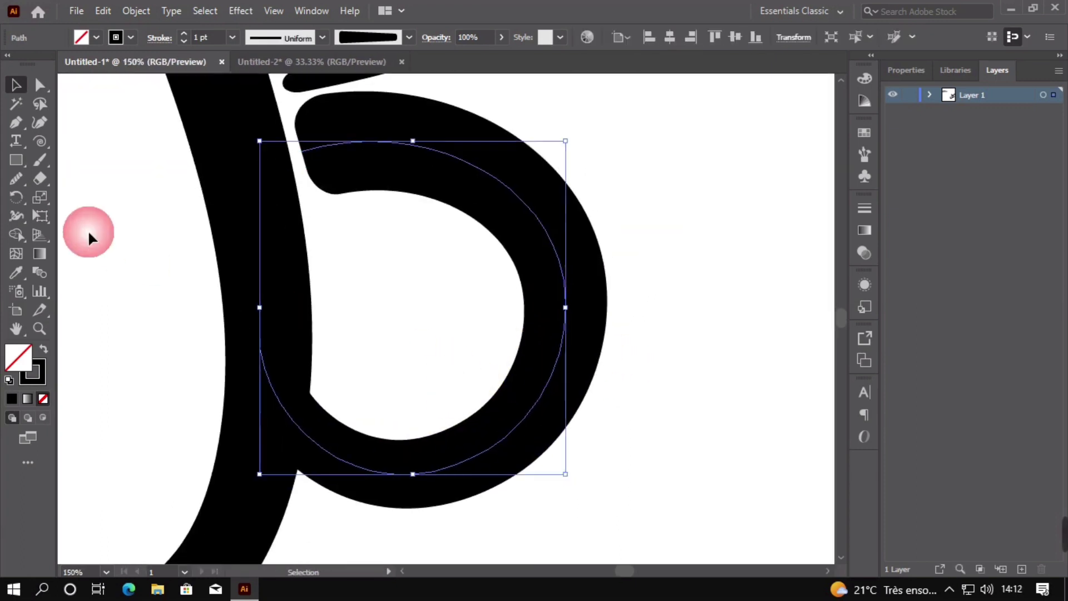
{"action": "left_click", "coordinate": [19, 221]}
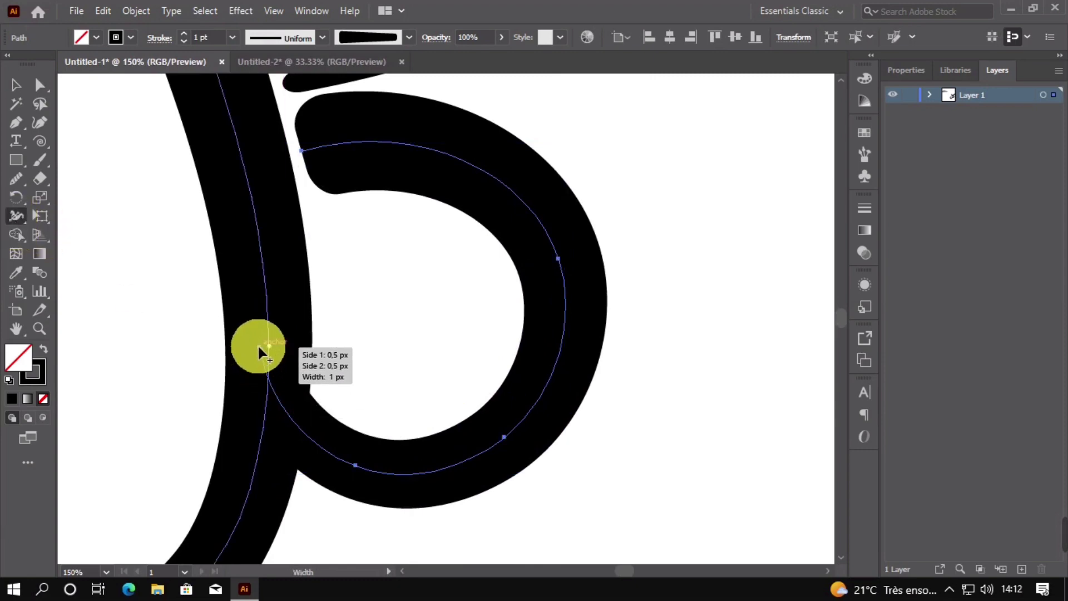
{"action": "left_click_drag", "start_coordinate": [356, 466], "coordinate": [365, 436]}
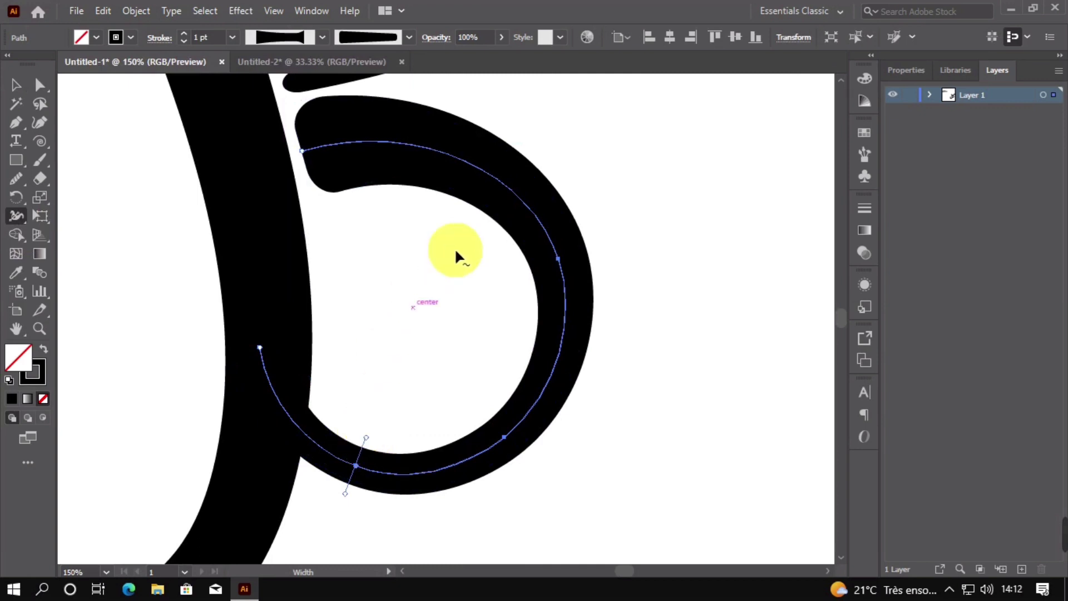
{"action": "mouse_move", "coordinate": [559, 263]}
{"action": "left_mouse_down"}
{"action": "mouse_move", "coordinate": [630, 236]}
{"action": "mouse_move", "coordinate": [562, 260]}
{"action": "mouse_move", "coordinate": [573, 267]}
{"action": "mouse_move", "coordinate": [608, 251]}
{"action": "left_mouse_up"}
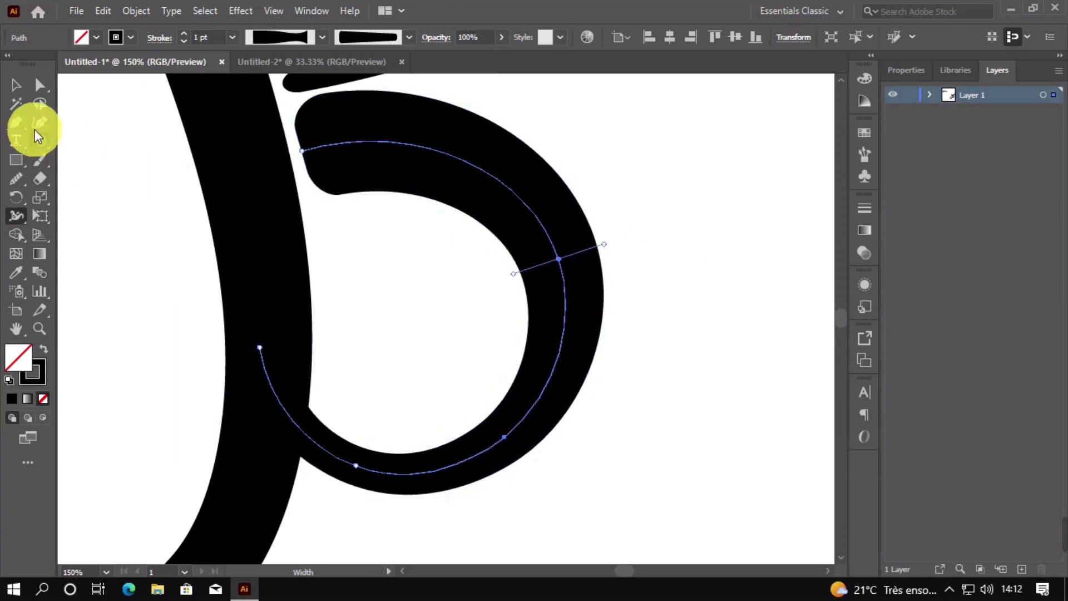
{"action": "left_click", "coordinate": [16, 86]}
{"action": "left_click", "coordinate": [603, 389]}
{"action": "scroll", "coordinate": [618, 411], "scroll_direction": "down", "scroll_amount": 4}
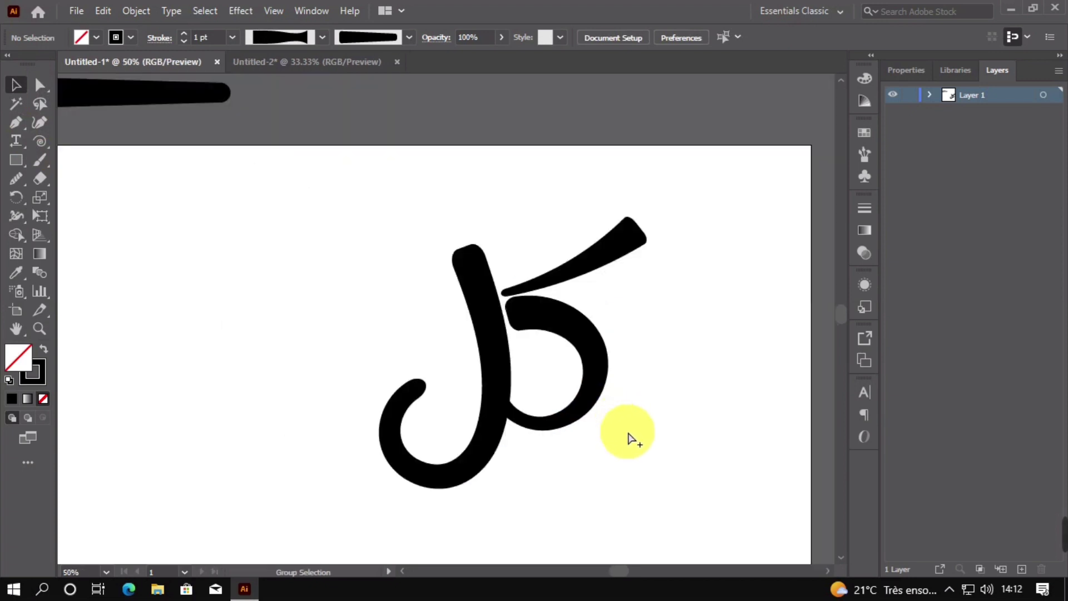
Taper the curled tail end of the tall stroke to a thin tip with the Width tool.
{"action": "scroll", "coordinate": [584, 362], "scroll_direction": "up", "scroll_amount": 2}
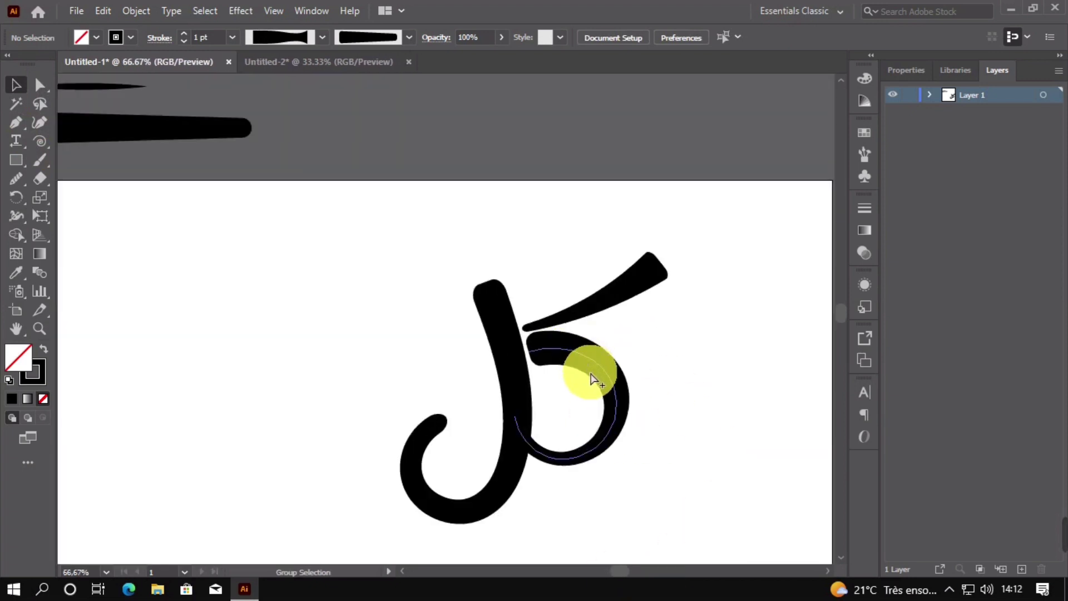
{"action": "left_click_drag", "start_coordinate": [560, 429], "coordinate": [477, 395]}
{"action": "left_click", "coordinate": [417, 496]}
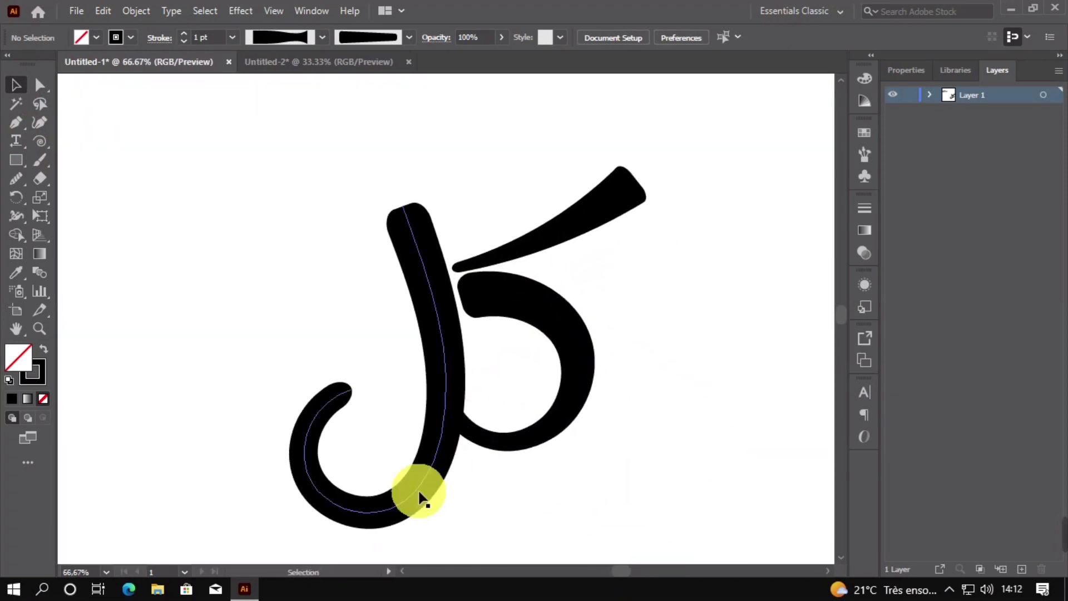
{"action": "left_click", "coordinate": [16, 220]}
{"action": "scroll", "coordinate": [364, 392], "scroll_direction": "up", "scroll_amount": 2}
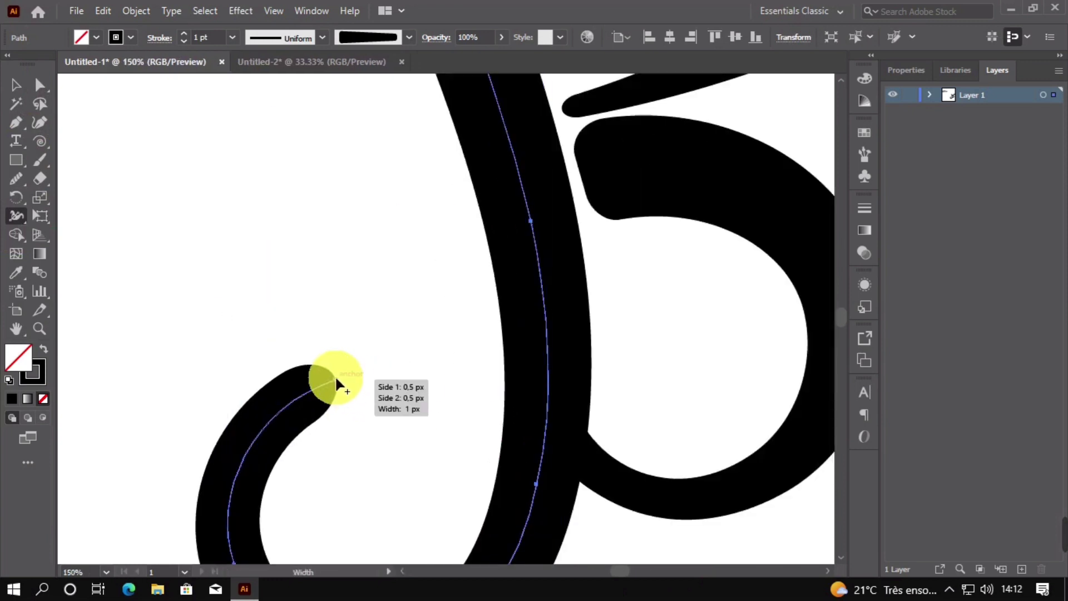
{"action": "left_click_drag", "start_coordinate": [336, 382], "coordinate": [357, 398]}
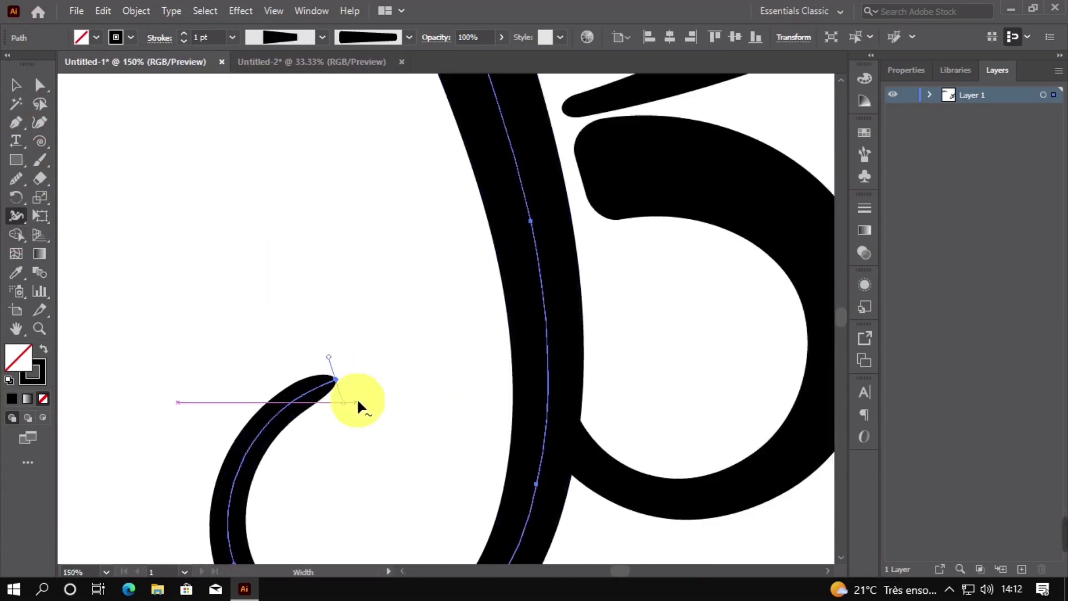
{"action": "left_click", "coordinate": [16, 85]}
{"action": "left_click", "coordinate": [77, 122]}
{"action": "scroll", "coordinate": [428, 325], "scroll_direction": "down", "scroll_amount": 4}
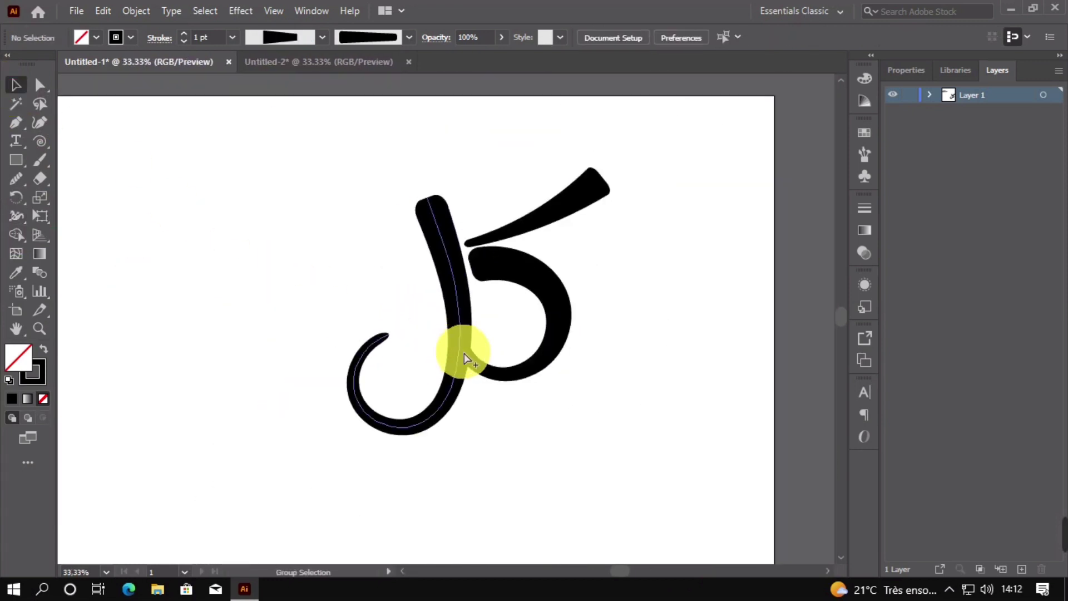
{"action": "scroll", "coordinate": [509, 399], "scroll_direction": "up", "scroll_amount": 1}
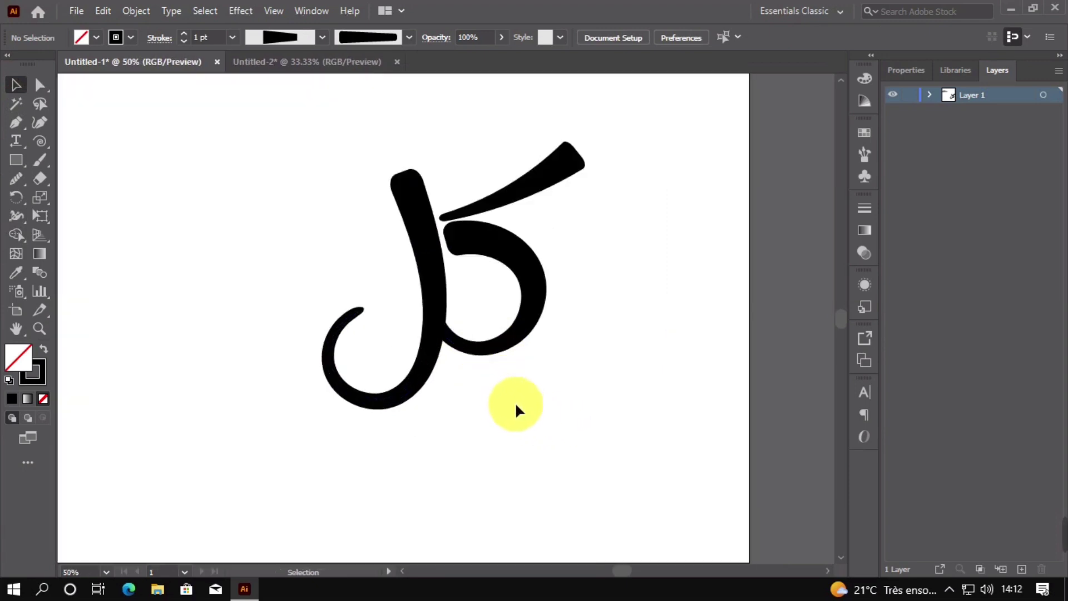
Widen the top end of the tall stroke with the Width tool to about 1.47 pt.
{"action": "left_click", "coordinate": [412, 213]}
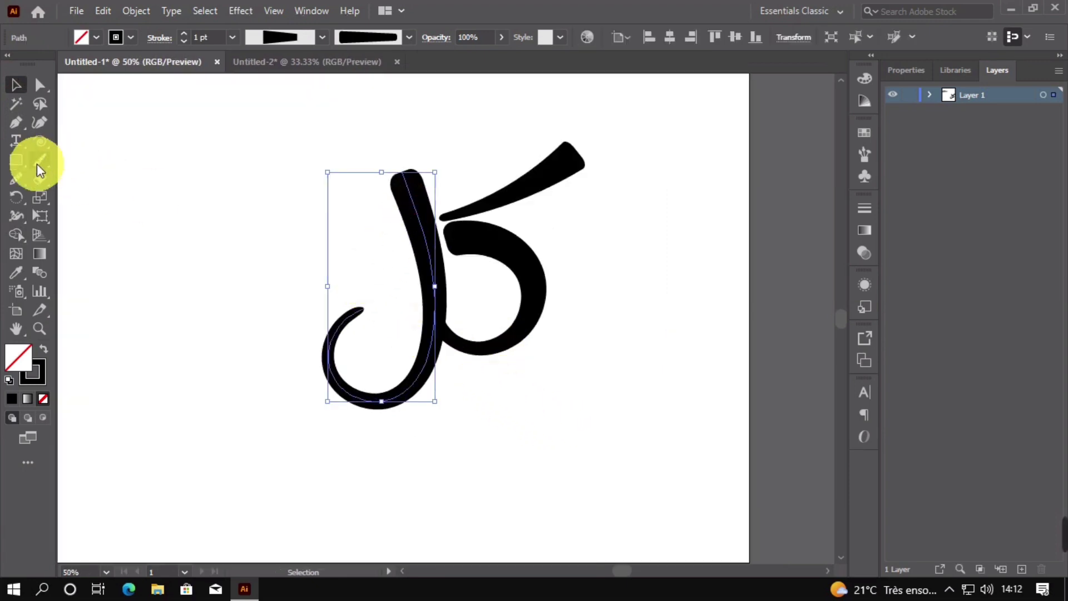
{"action": "left_click", "coordinate": [16, 216]}
{"action": "scroll", "coordinate": [420, 201], "scroll_direction": "up", "scroll_amount": 1}
{"action": "scroll", "coordinate": [417, 178], "scroll_direction": "up", "scroll_amount": 3}
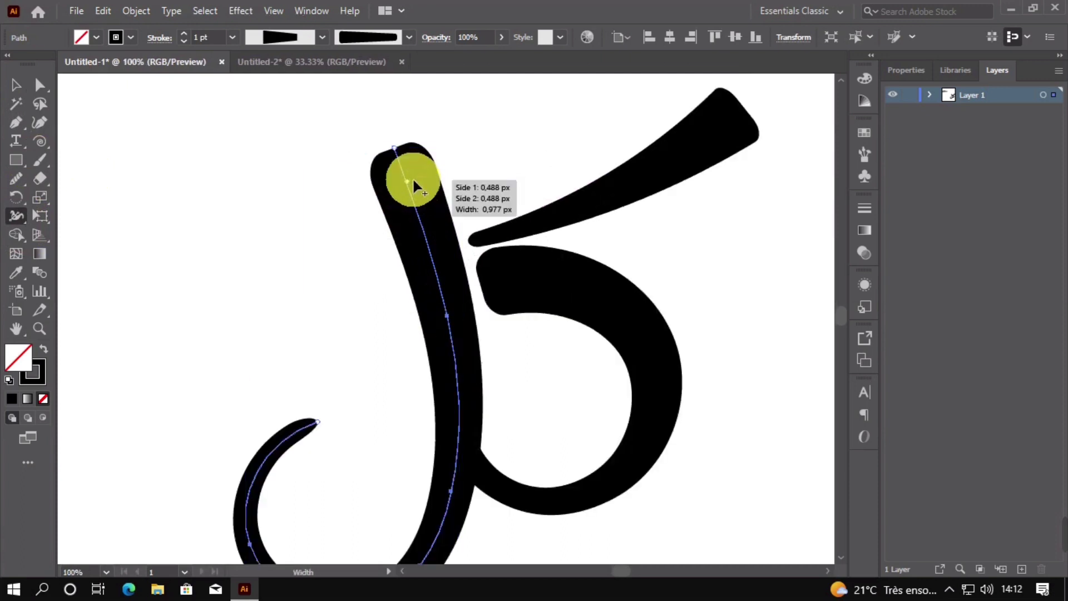
{"action": "left_click_drag", "start_coordinate": [379, 225], "coordinate": [476, 204]}
{"action": "scroll", "coordinate": [476, 204], "scroll_direction": "down", "scroll_amount": 4}
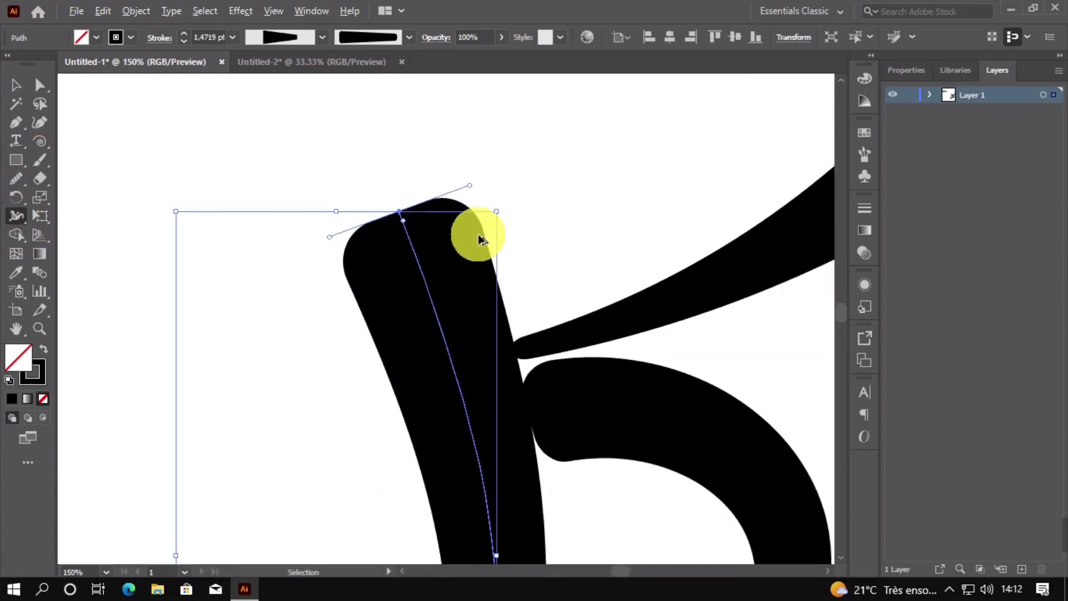
{"action": "left_click", "coordinate": [14, 86]}
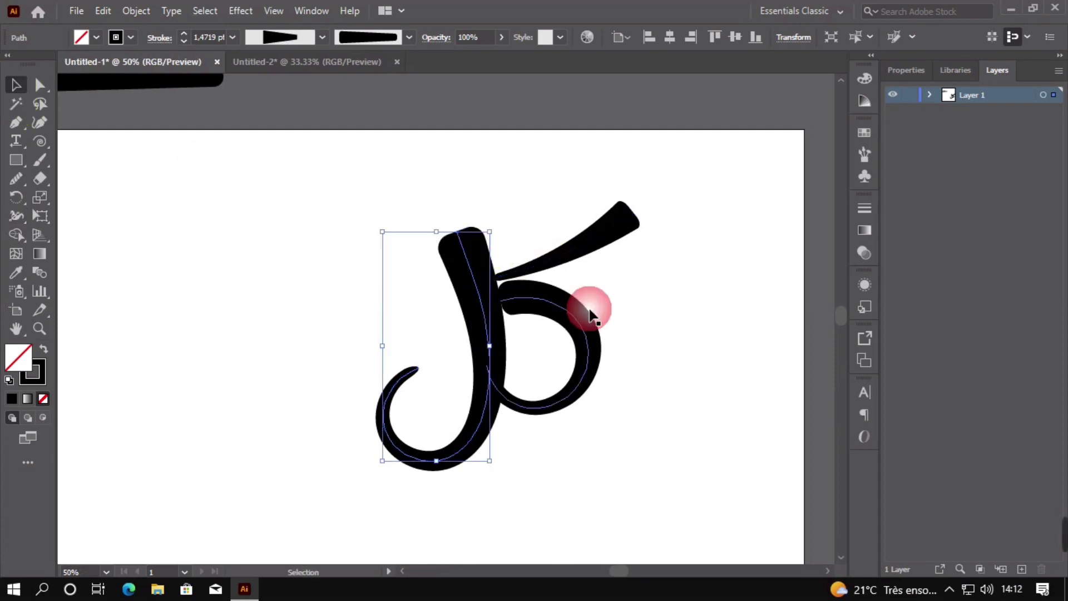
Reposition the diagonal stroke and shift the bowl slightly away from the tall stem to leave a gap between them.
{"action": "scroll", "coordinate": [589, 311], "scroll_direction": "up", "scroll_amount": 2}
{"action": "mouse_move", "coordinate": [478, 224]}
{"action": "left_mouse_down"}
{"action": "mouse_move", "coordinate": [493, 228]}
{"action": "mouse_move", "coordinate": [473, 226]}
{"action": "left_mouse_up"}
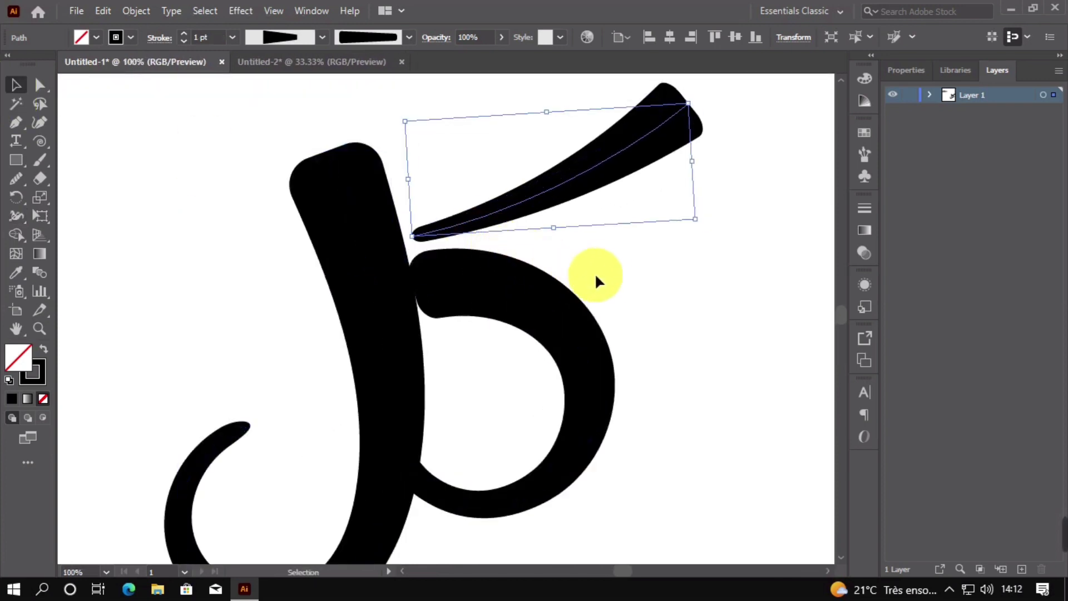
{"action": "left_click", "coordinate": [635, 292]}
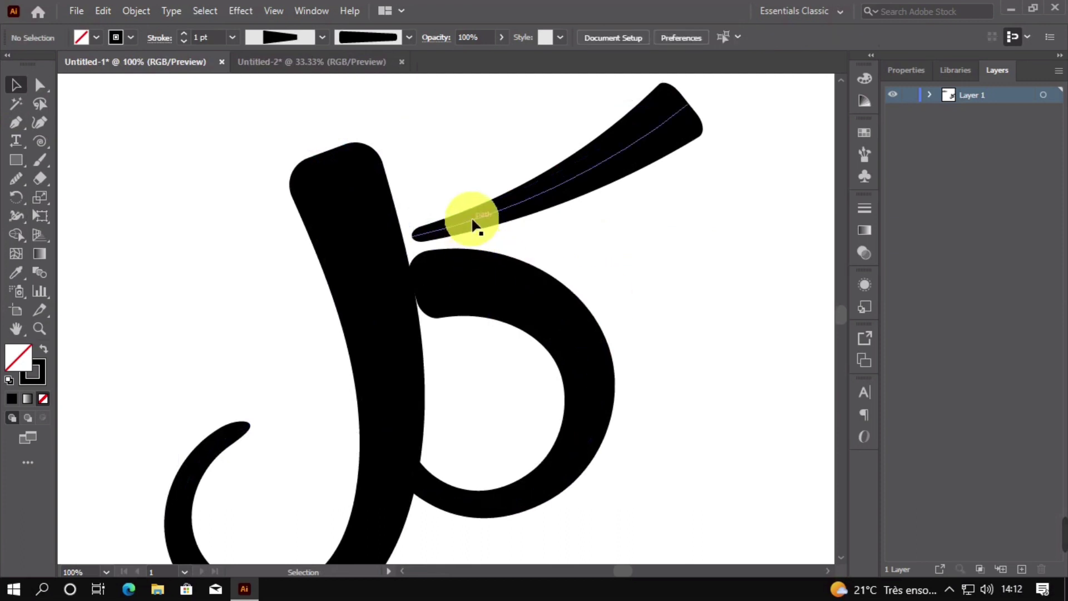
{"action": "left_click", "coordinate": [468, 281]}
{"action": "left_click_drag", "start_coordinate": [481, 285], "coordinate": [493, 283]}
{"action": "left_click", "coordinate": [682, 258]}
Fine-tune the diagonal stroke's angle with a slight rotation above the bowl.
{"action": "left_click", "coordinate": [482, 231]}
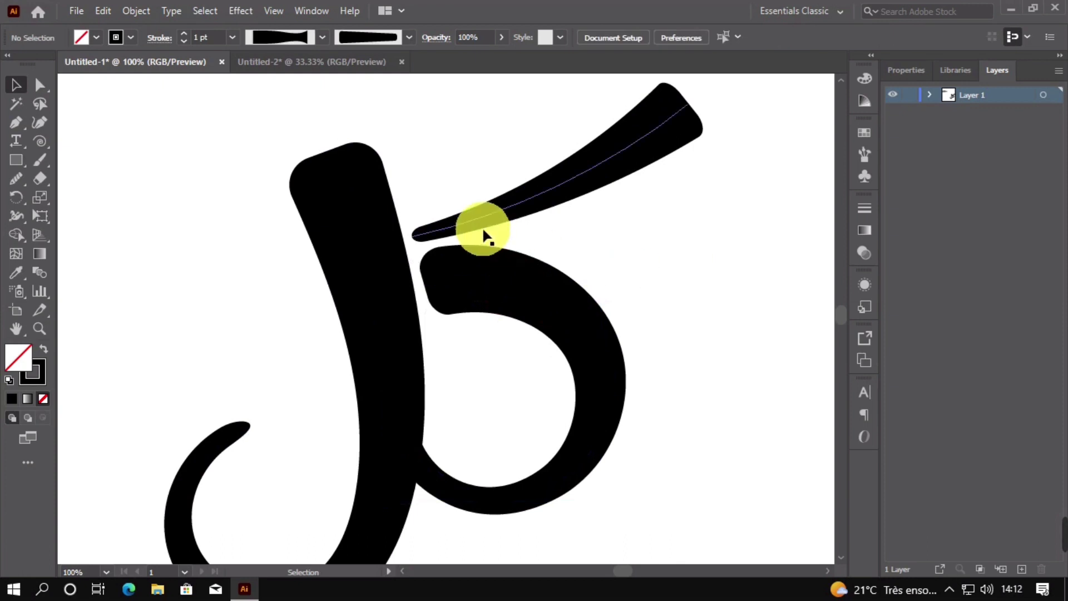
{"action": "left_click_drag", "start_coordinate": [703, 227], "coordinate": [704, 221]}
{"action": "left_click_drag", "start_coordinate": [704, 222], "coordinate": [703, 224]}
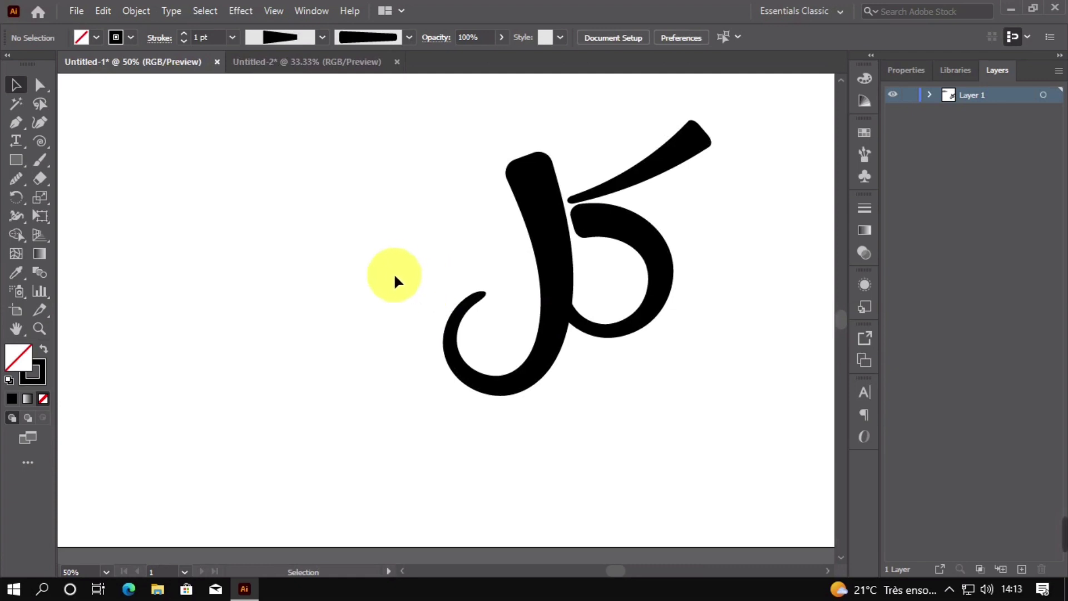
Paint a short hooked stroke with the Paintbrush in the empty space left of the tall stroke's curl.
{"action": "left_click", "coordinate": [37, 162]}
{"action": "mouse_move", "coordinate": [370, 261]}
{"action": "left_mouse_down"}
{"action": "mouse_move", "coordinate": [396, 326]}
{"action": "mouse_move", "coordinate": [318, 330]}
{"action": "left_mouse_up"}
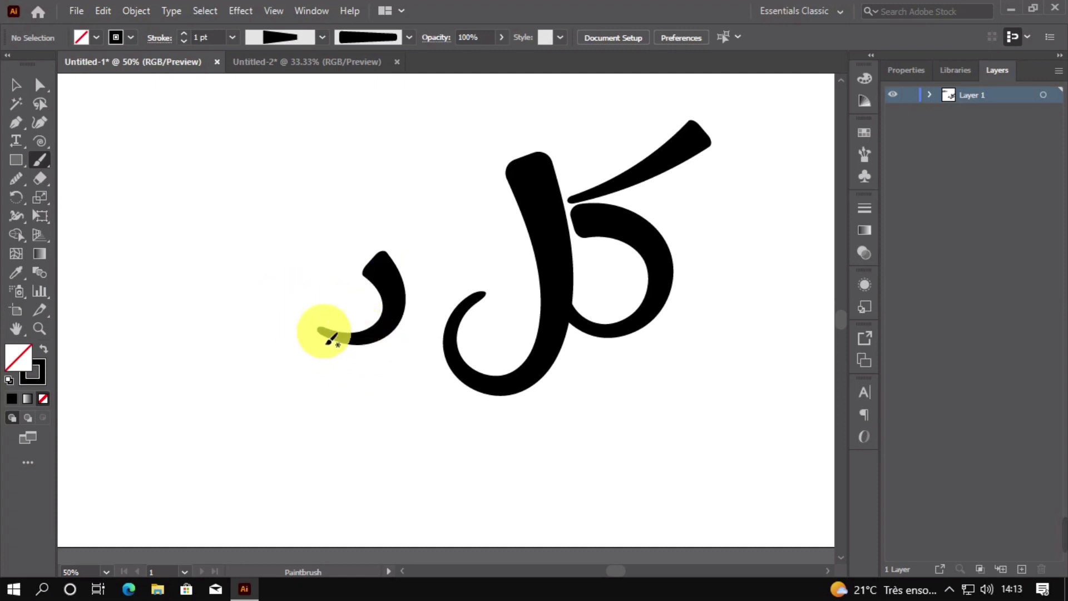
{"action": "left_click_drag", "start_coordinate": [327, 343], "coordinate": [295, 349]}
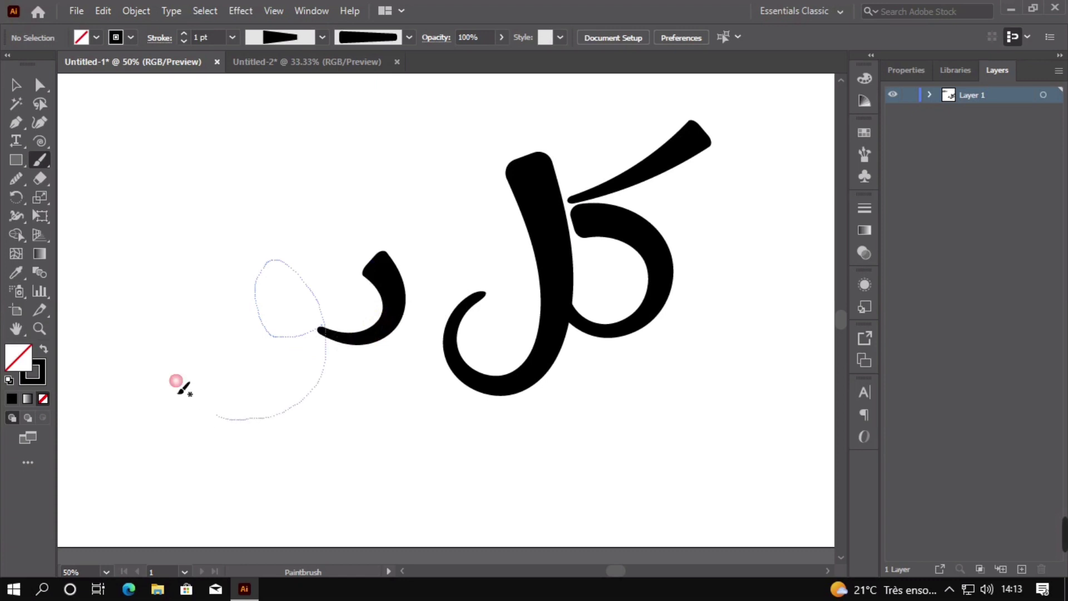
{"action": "left_click_drag", "start_coordinate": [176, 381], "coordinate": [172, 374]}
{"action": "key", "text": "ctrl+z"}
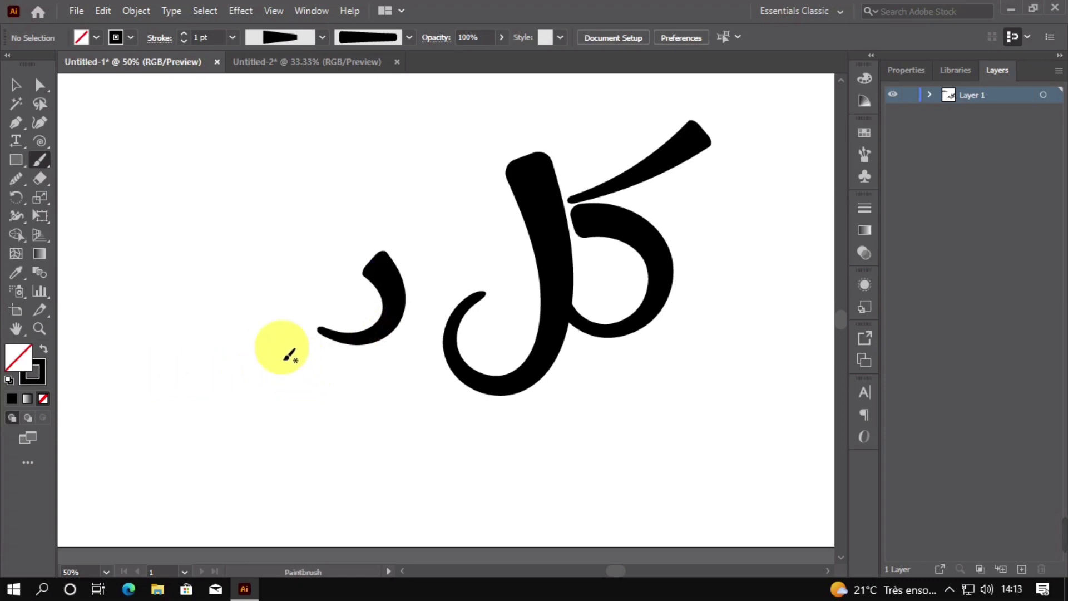
Paint a looped letter with a long descending tail at the end of the short hook, using the Uniform width profile.
{"action": "left_click", "coordinate": [322, 37]}
{"action": "left_click", "coordinate": [281, 87]}
{"action": "left_click", "coordinate": [321, 37]}
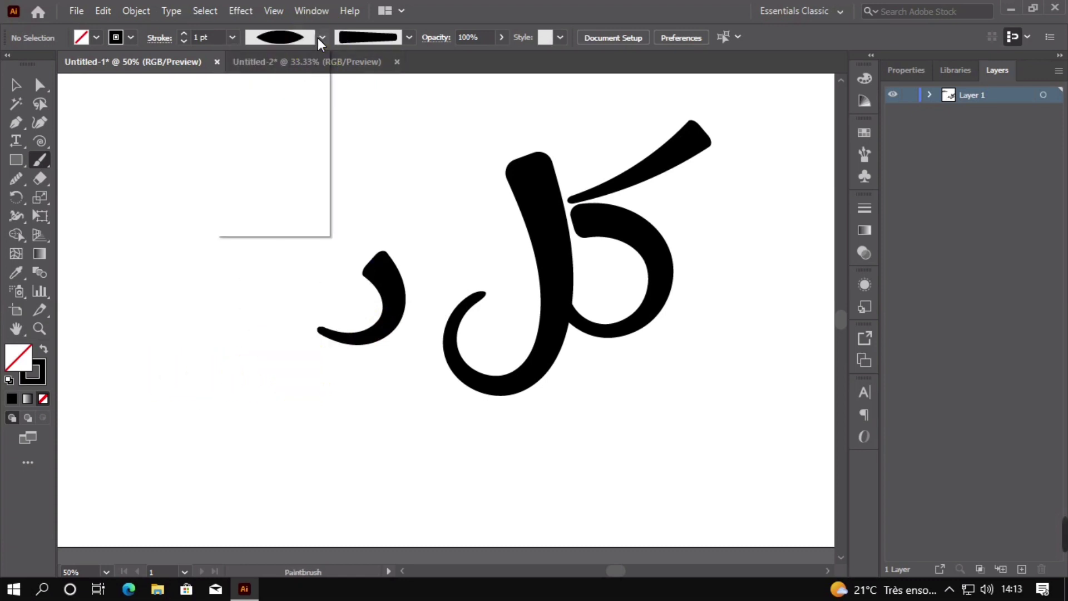
{"action": "left_click", "coordinate": [289, 76]}
{"action": "left_click_drag", "start_coordinate": [316, 315], "coordinate": [278, 334]}
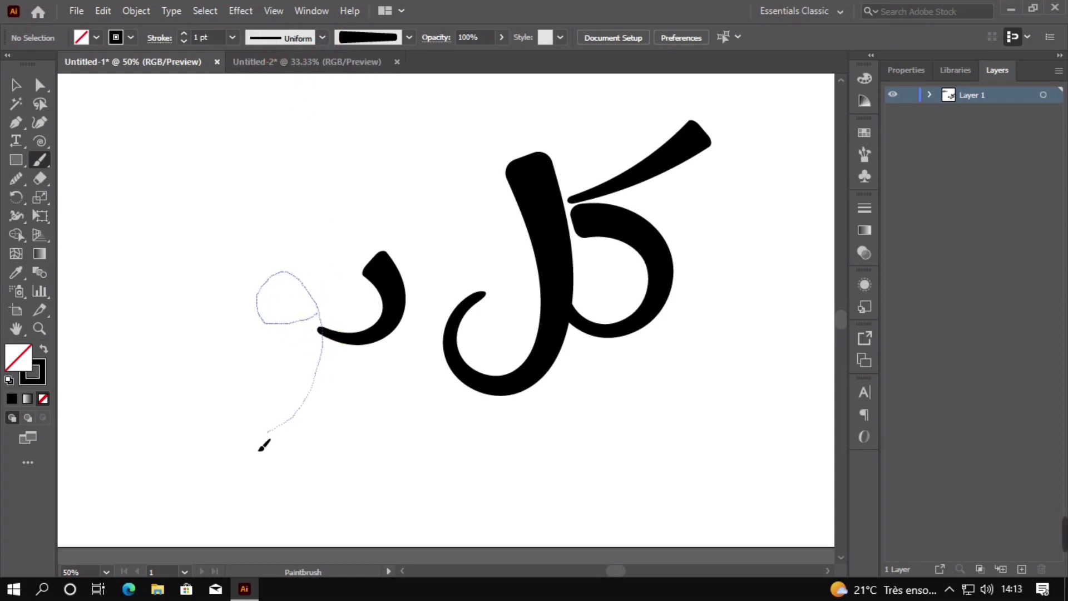
{"action": "left_click_drag", "start_coordinate": [260, 449], "coordinate": [185, 439]}
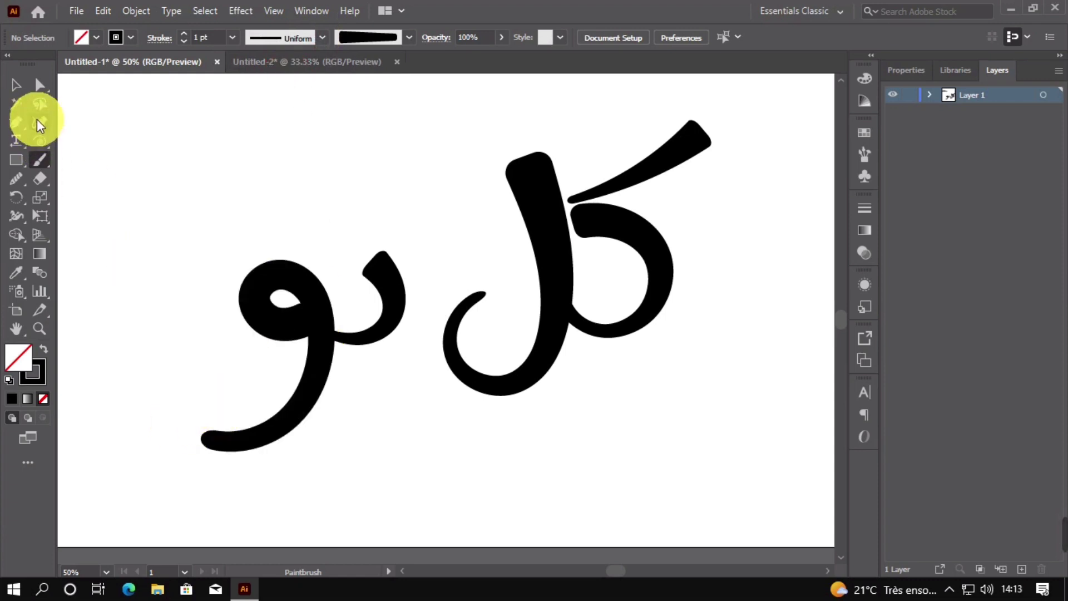
Reshape the looped letter's tail with the Curvature tool, raising its tip and pulling its lower bend upward.
{"action": "left_click", "coordinate": [214, 442]}
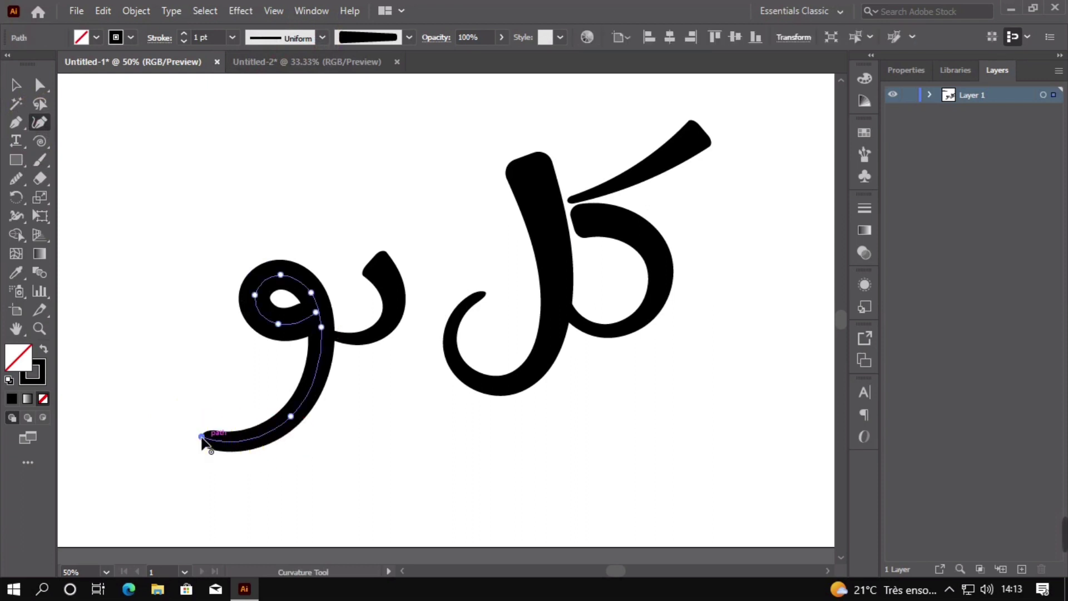
{"action": "left_click_drag", "start_coordinate": [183, 406], "coordinate": [183, 402]}
{"action": "left_click", "coordinate": [294, 418]}
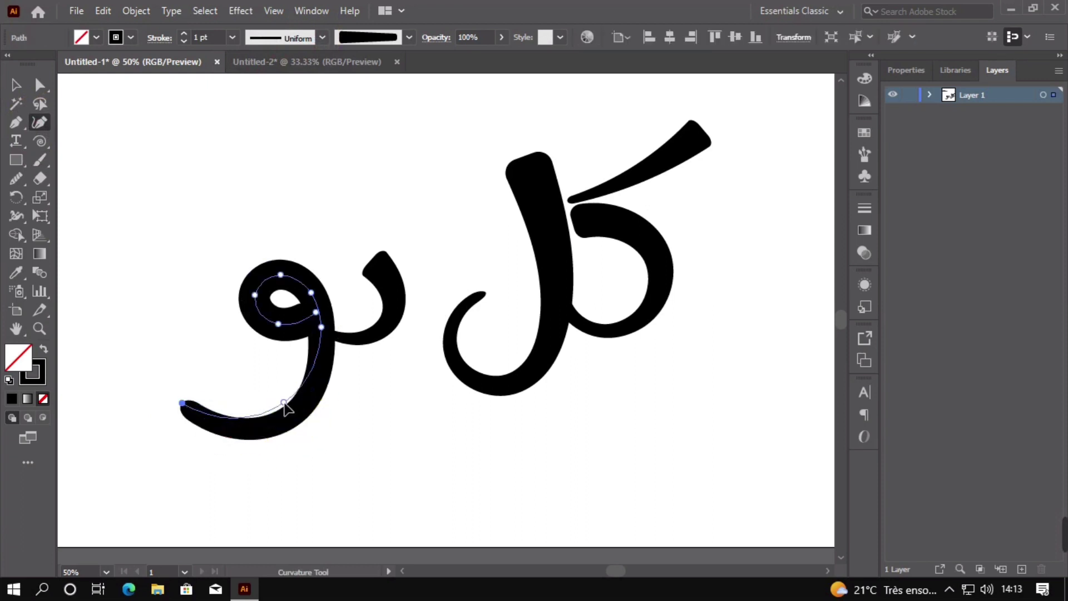
{"action": "left_click_drag", "start_coordinate": [285, 405], "coordinate": [282, 358]}
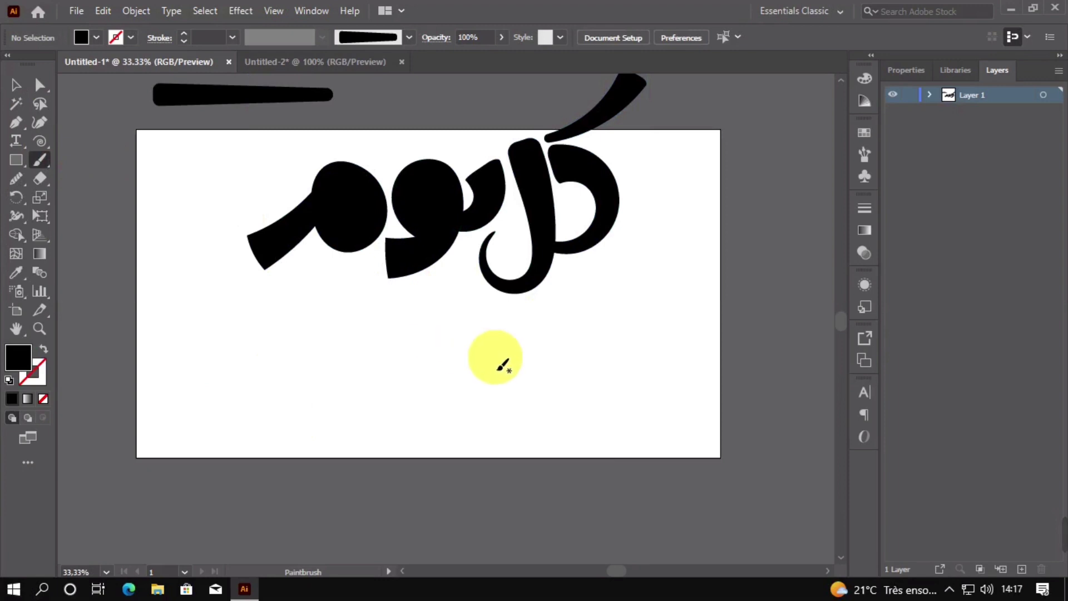
{"action": "scroll", "coordinate": [496, 356], "scroll_direction": "up", "scroll_amount": 2}
{"action": "left_click_drag", "start_coordinate": [533, 358], "coordinate": [466, 355]}
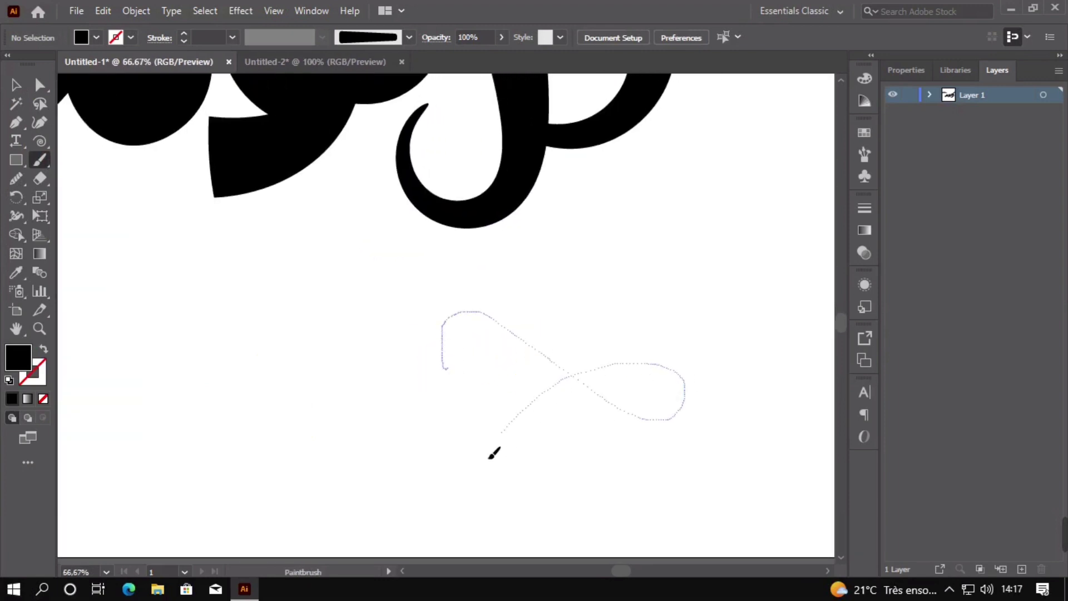
{"action": "left_click_drag", "start_coordinate": [264, 421], "coordinate": [261, 425]}
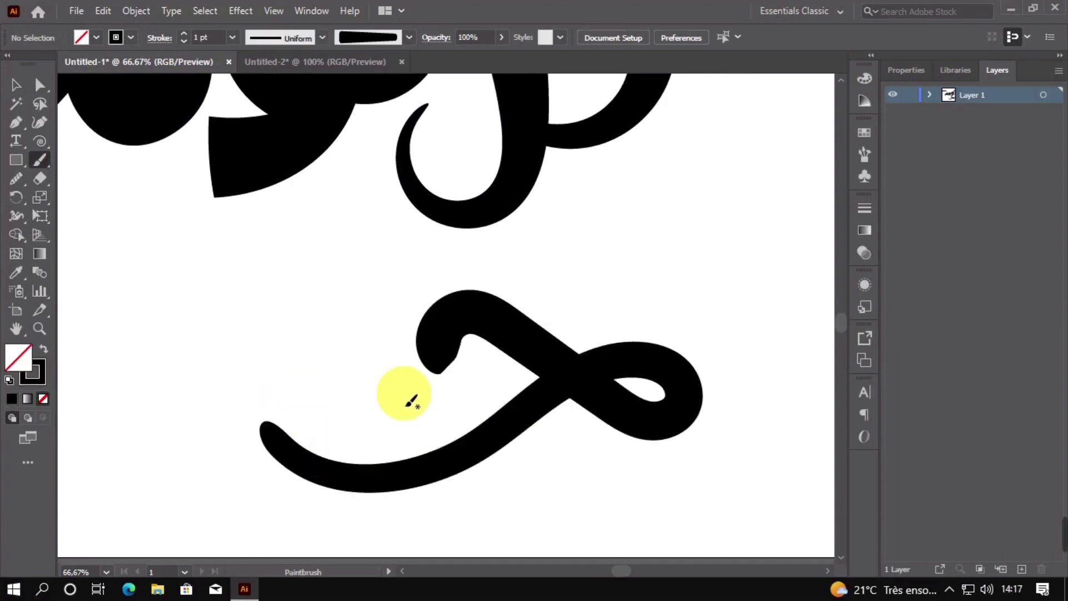
{"action": "key", "text": "ctrl+z"}
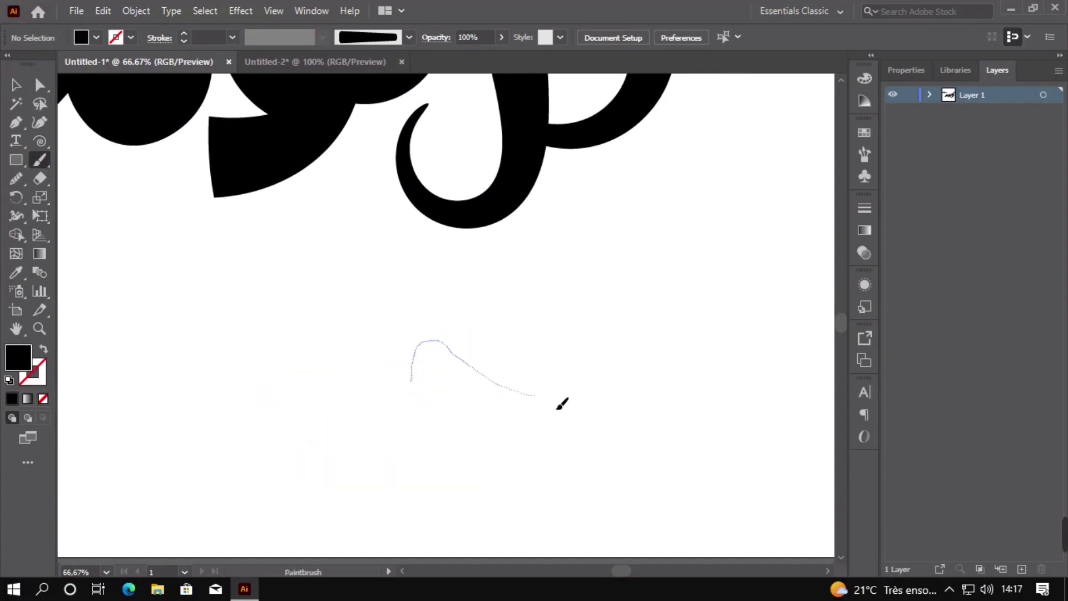
{"action": "left_click_drag", "start_coordinate": [356, 430], "coordinate": [325, 369]}
{"action": "key", "text": "ctrl+z"}
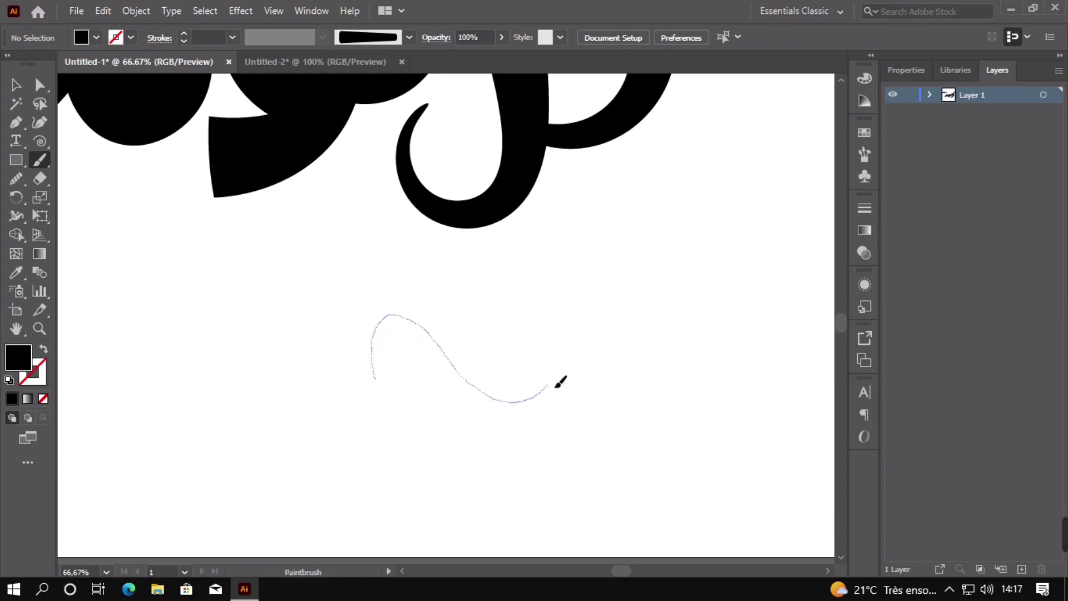
Paint a looped stroke with a hooked start and sweeping tail below the first word, and adjust its thickness with the Width tool.
{"action": "left_click_drag", "start_coordinate": [297, 424], "coordinate": [278, 372]}
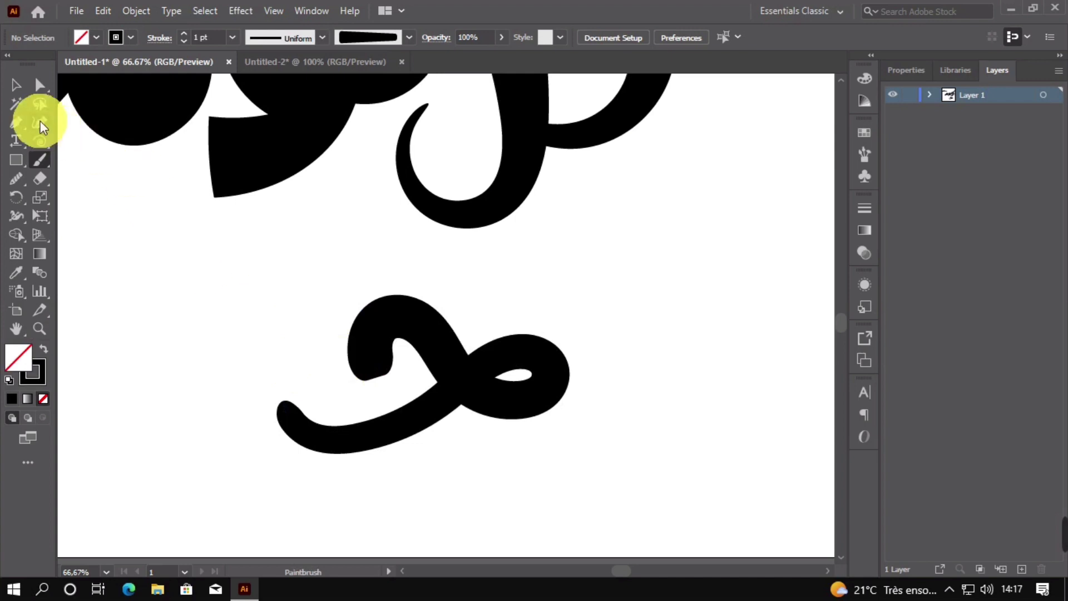
{"action": "left_click", "coordinate": [16, 220]}
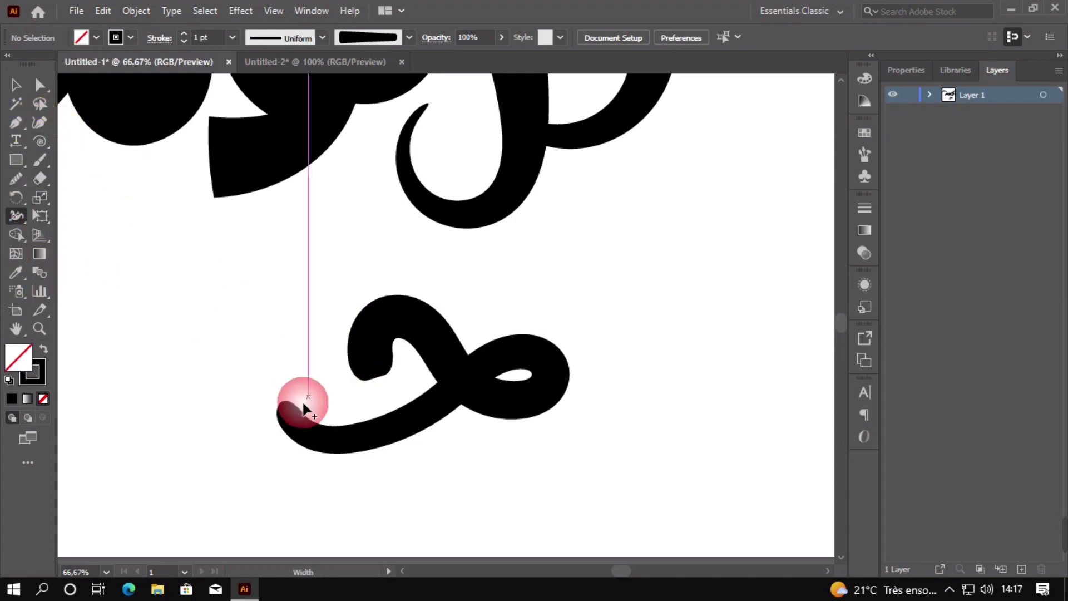
{"action": "mouse_move", "coordinate": [304, 430]}
{"action": "left_mouse_down"}
{"action": "mouse_move", "coordinate": [317, 406]}
{"action": "mouse_move", "coordinate": [306, 429]}
{"action": "mouse_move", "coordinate": [325, 421]}
{"action": "mouse_move", "coordinate": [313, 411]}
{"action": "left_mouse_up"}
{"action": "left_click_drag", "start_coordinate": [333, 367], "coordinate": [337, 365]}
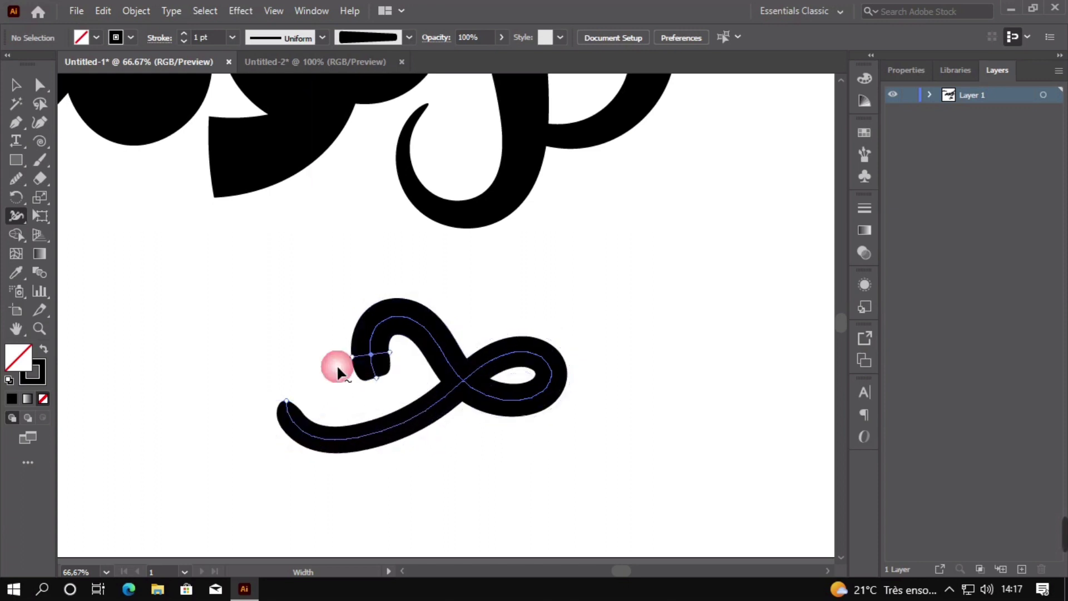
{"action": "left_click_drag", "start_coordinate": [381, 430], "coordinate": [398, 458]}
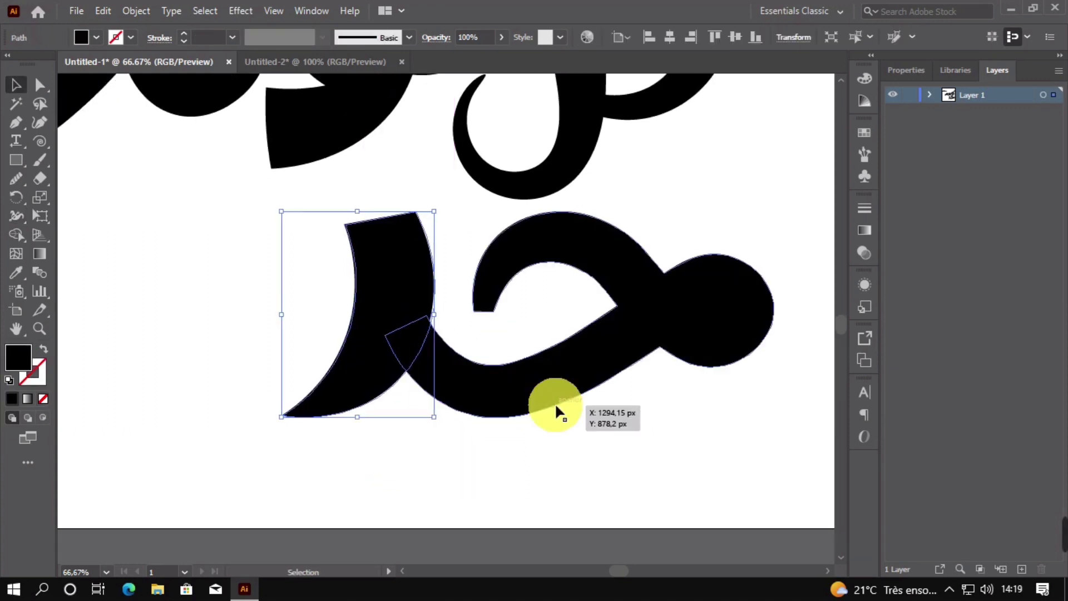
Nudge the upright curved stroke to the right so it covers the tail end of the looped stroke.
{"action": "key", "text": "shift+Right"}
{"action": "key", "text": "shift+Right"}
{"action": "key", "text": "shift+Right"}
{"action": "key", "text": "shift+Right"}
{"action": "key", "text": "shift+Right"}
{"action": "key", "text": "shift+Right"}
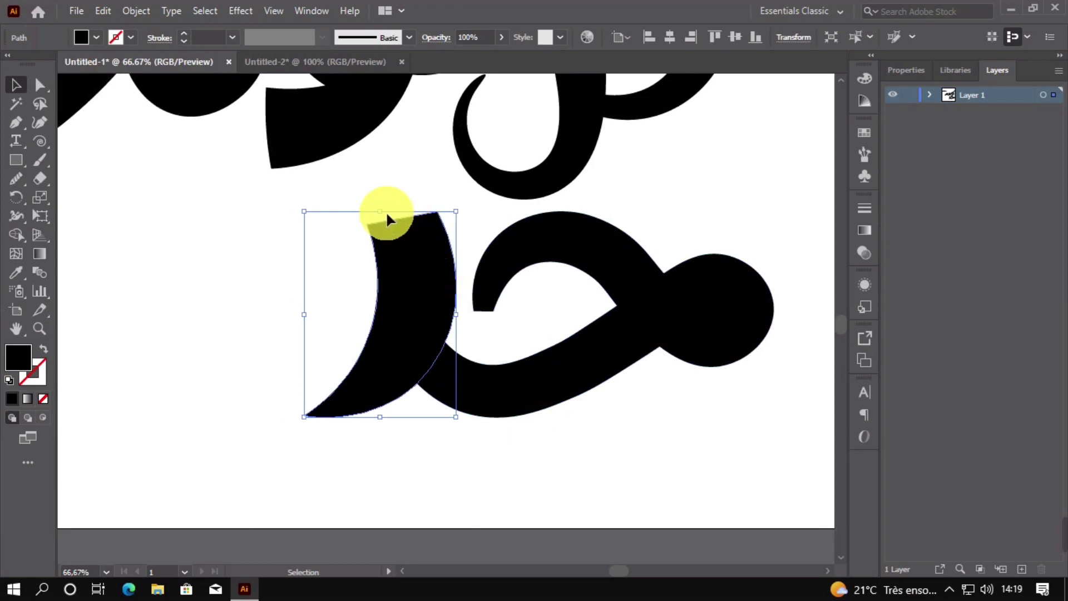
Shorten the upright curved stroke slightly in two passes by lowering its top edge.
{"action": "left_click_drag", "start_coordinate": [380, 212], "coordinate": [381, 227]}
{"action": "left_click", "coordinate": [465, 445]}
{"action": "scroll", "coordinate": [398, 406], "scroll_direction": "down", "scroll_amount": 3}
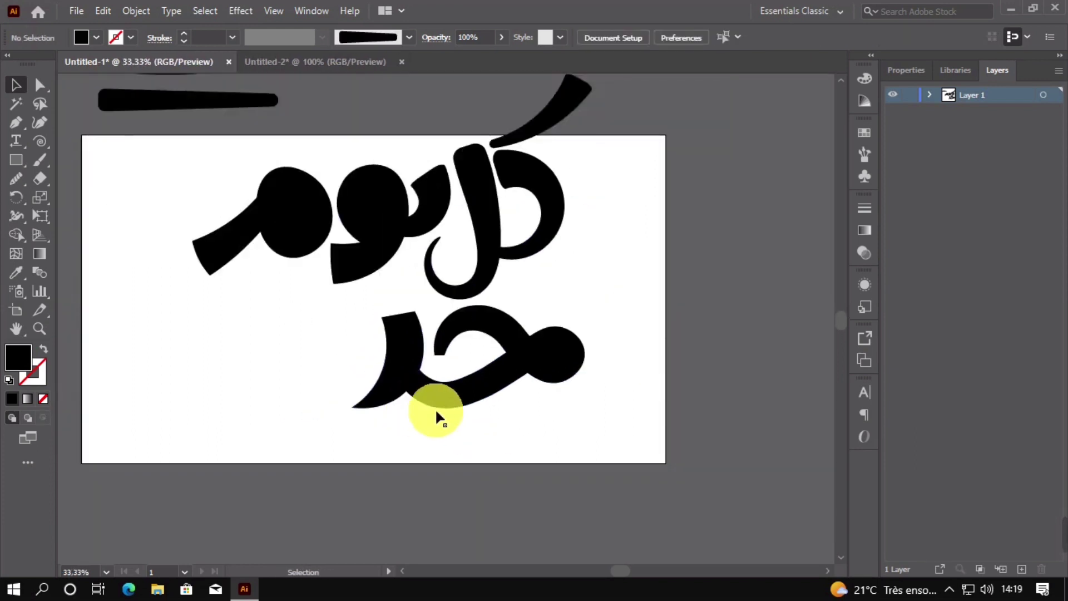
{"action": "left_click", "coordinate": [401, 318]}
{"action": "scroll", "coordinate": [400, 317], "scroll_direction": "up", "scroll_amount": 3}
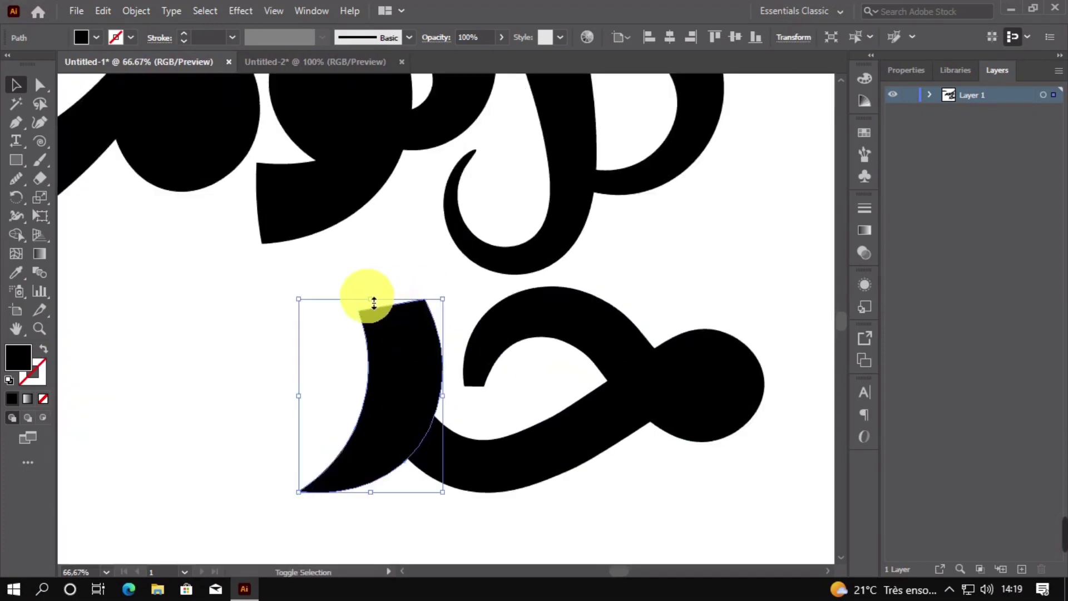
{"action": "left_click_drag", "start_coordinate": [374, 303], "coordinate": [375, 313]}
{"action": "left_click", "coordinate": [520, 529]}
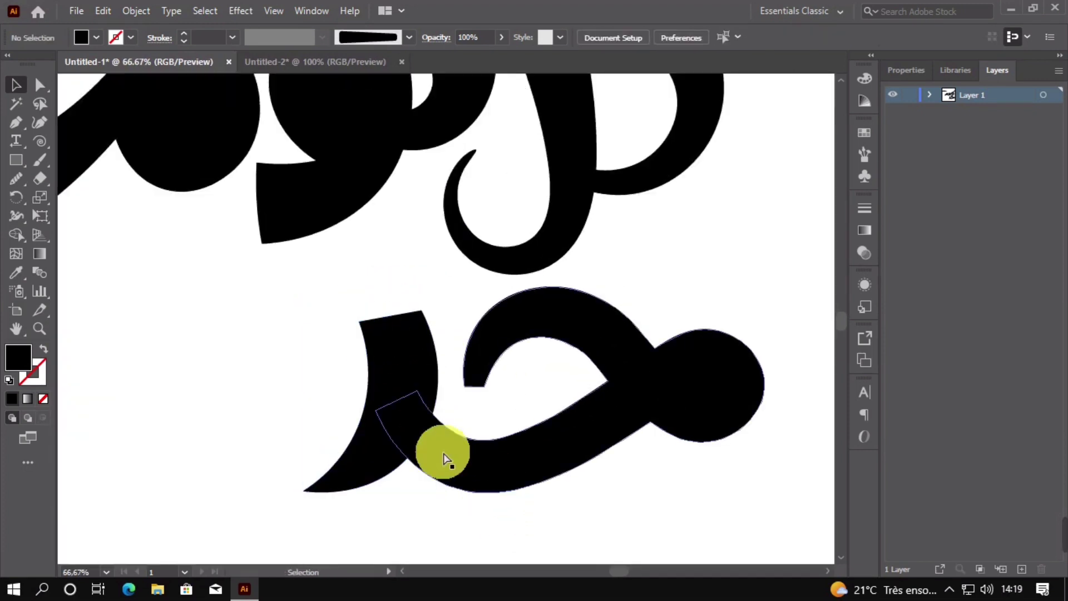
Round the corners of the second word's looped shape to about 5.77 px.
{"action": "left_click", "coordinate": [478, 374]}
{"action": "left_click", "coordinate": [39, 85]}
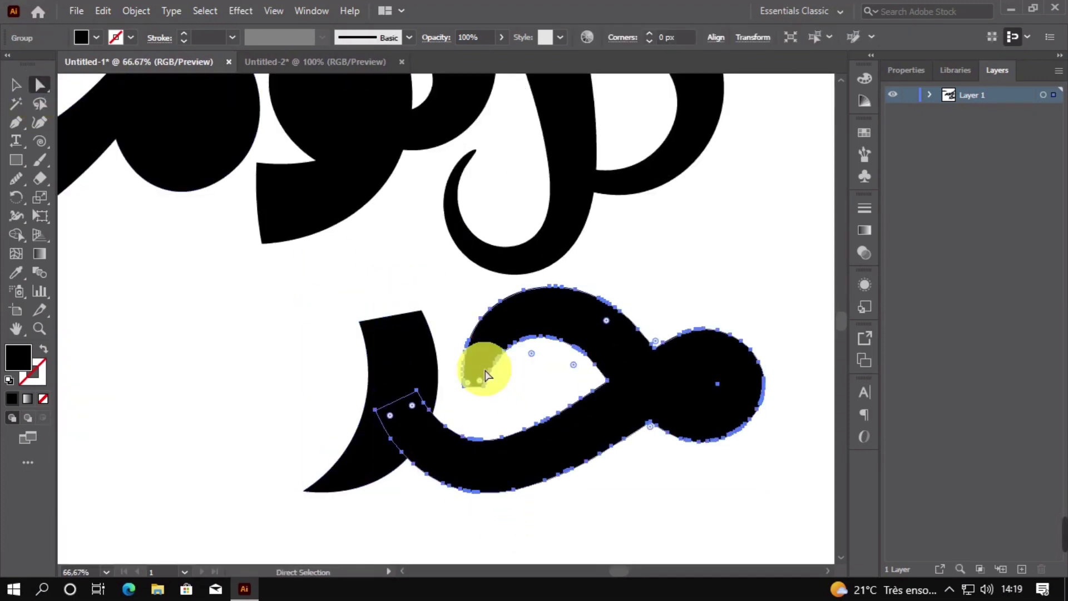
{"action": "scroll", "coordinate": [484, 375], "scroll_direction": "up", "scroll_amount": 3}
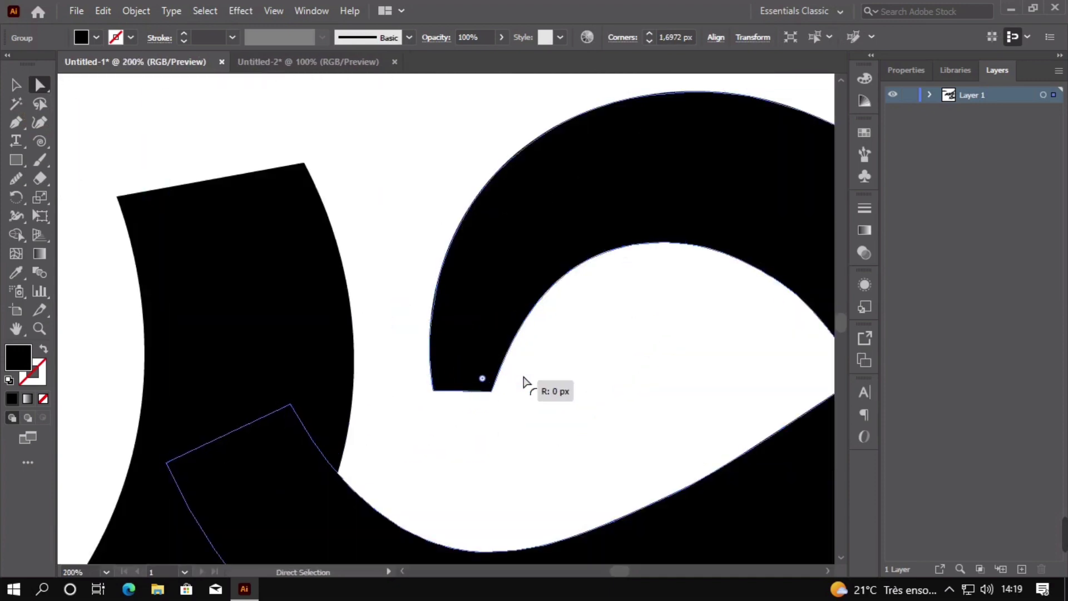
{"action": "left_click_drag", "start_coordinate": [523, 383], "coordinate": [489, 377]}
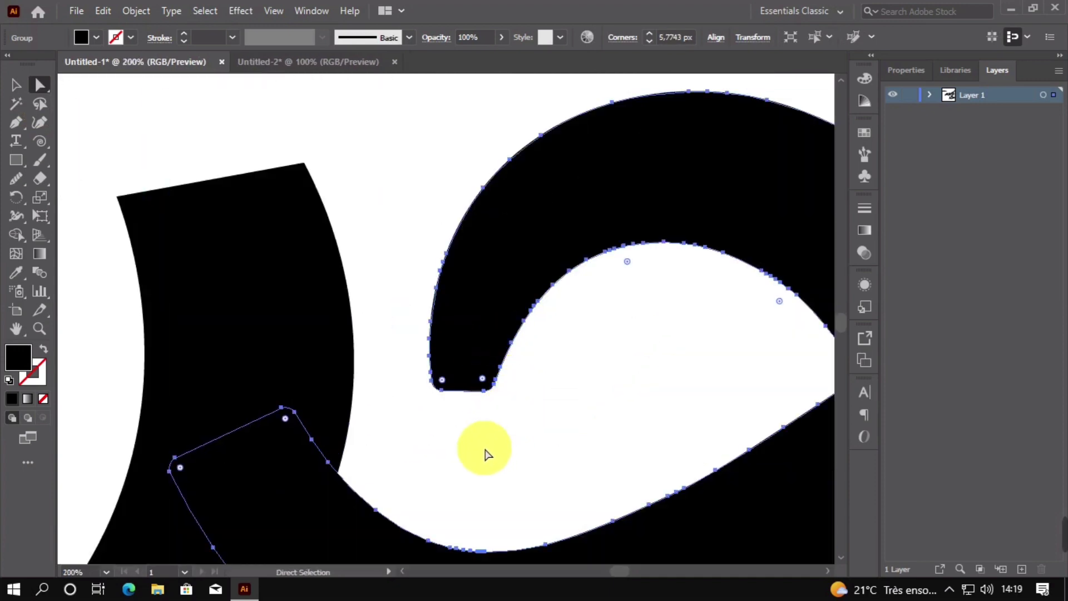
{"action": "left_click", "coordinate": [506, 441]}
{"action": "scroll", "coordinate": [544, 452], "scroll_direction": "down", "scroll_amount": 3}
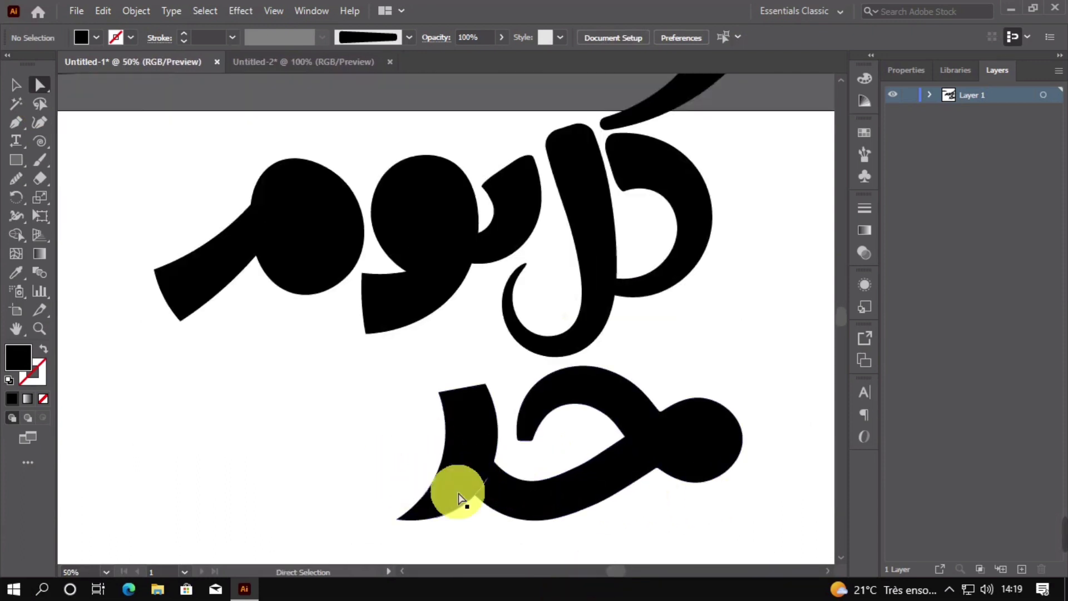
Round the two top corners of the upright curved stroke in the second word.
{"action": "left_click", "coordinate": [464, 410], "text": "ctrl"}
{"action": "scroll", "coordinate": [464, 410], "scroll_direction": "up", "scroll_amount": 3}
{"action": "mouse_move", "coordinate": [434, 388]}
{"action": "left_mouse_down"}
{"action": "mouse_move", "coordinate": [410, 377]}
{"action": "mouse_move", "coordinate": [423, 392]}
{"action": "left_mouse_up"}
{"action": "scroll", "coordinate": [432, 396], "scroll_direction": "down", "scroll_amount": 2}
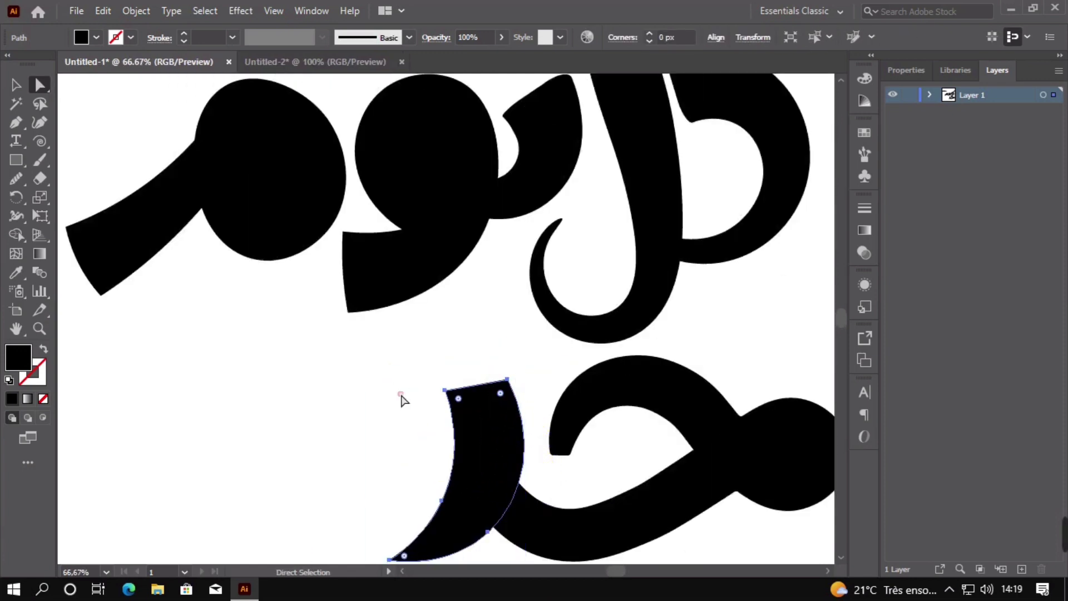
{"action": "left_click", "coordinate": [398, 392]}
{"action": "left_click", "coordinate": [513, 409]}
{"action": "left_click_drag", "start_coordinate": [525, 376], "coordinate": [429, 393]}
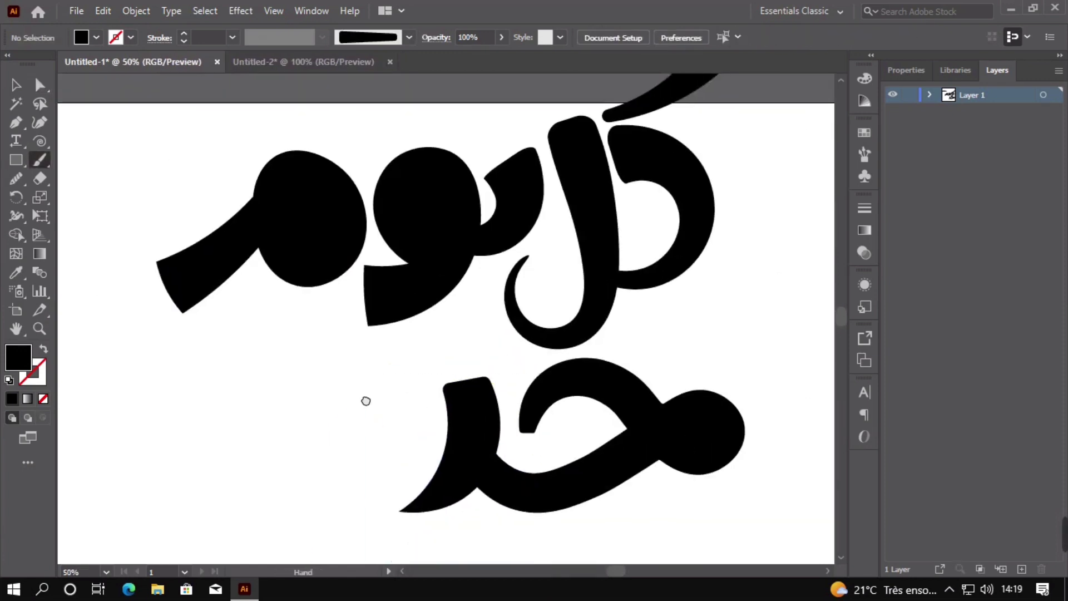
{"action": "left_click_drag", "start_coordinate": [365, 401], "coordinate": [415, 377]}
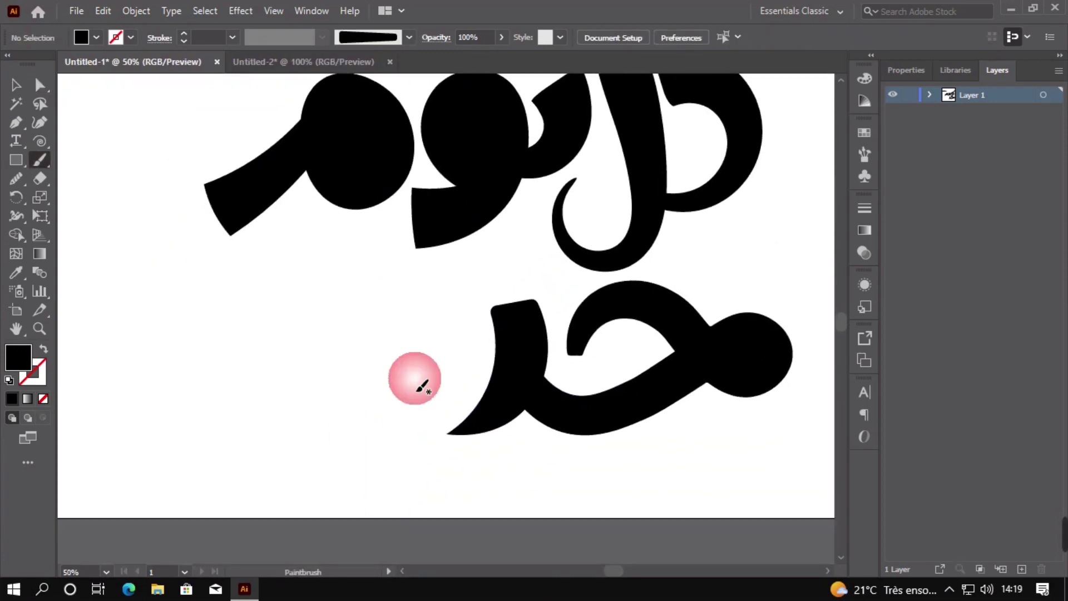
{"action": "left_click_drag", "start_coordinate": [399, 315], "coordinate": [416, 366]}
{"action": "left_click_drag", "start_coordinate": [352, 438], "coordinate": [312, 414]}
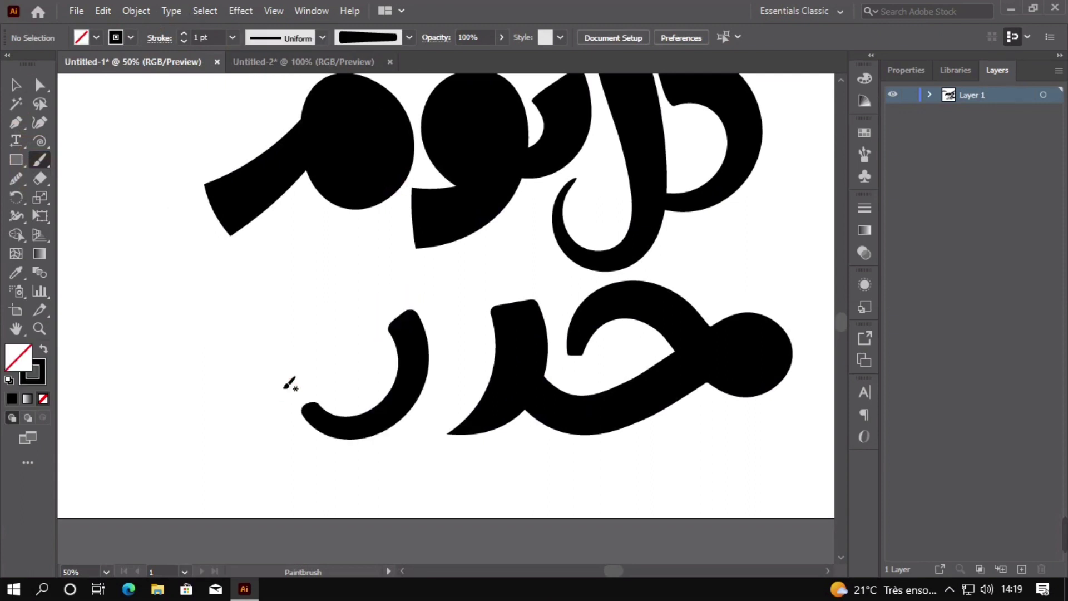
{"action": "key", "text": "ctrl+z"}
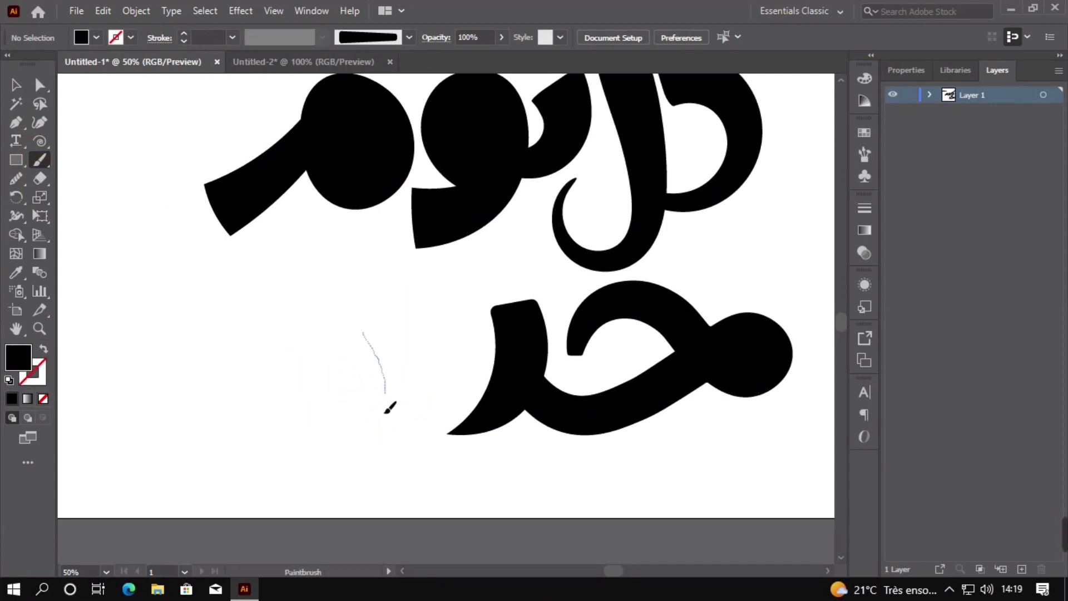
Paint a curved stroke left of the second word and move it closer to the upright stroke.
{"action": "left_click_drag", "start_coordinate": [269, 383], "coordinate": [271, 386]}
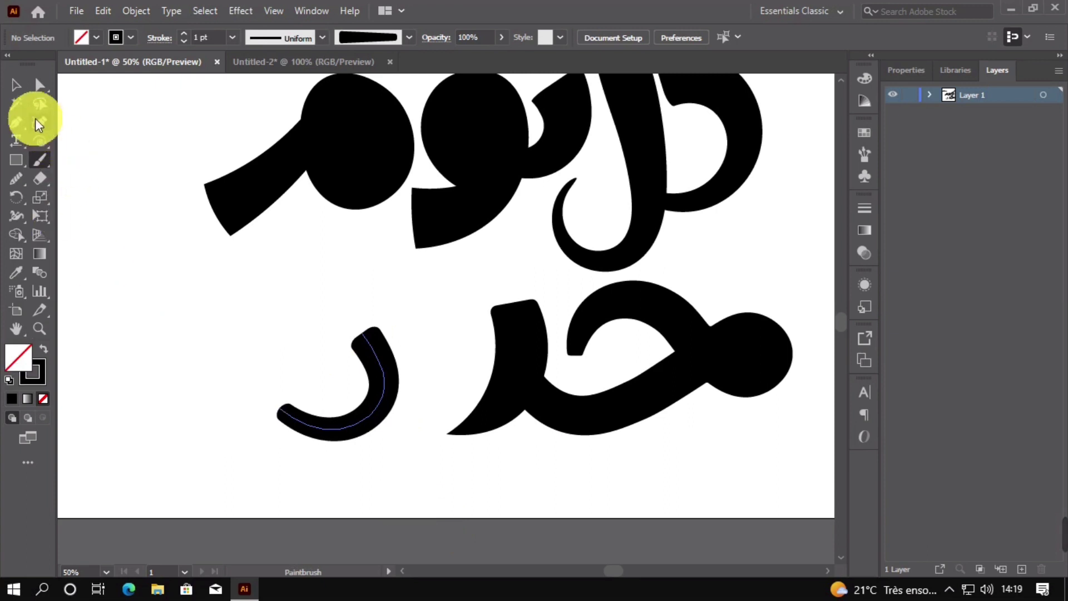
{"action": "left_click_drag", "start_coordinate": [396, 404], "coordinate": [417, 389]}
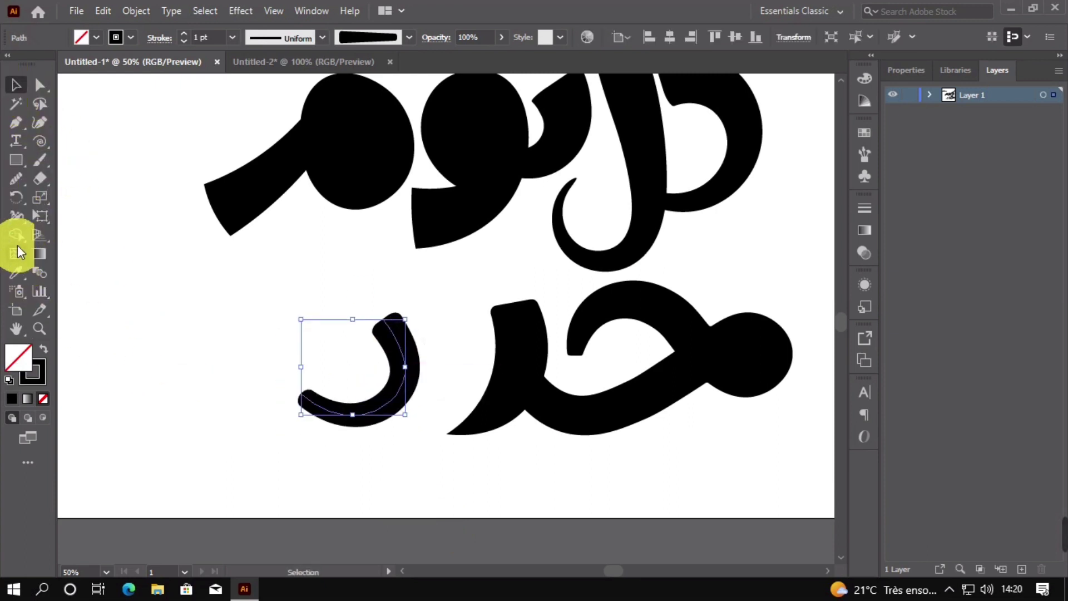
Widen the new curved stroke's top end to about 1.98 pt with the Width tool and shift it closer to the upright stroke.
{"action": "left_click", "coordinate": [16, 218]}
{"action": "left_click_drag", "start_coordinate": [405, 375], "coordinate": [433, 378]}
{"action": "key", "text": "ctrl+z"}
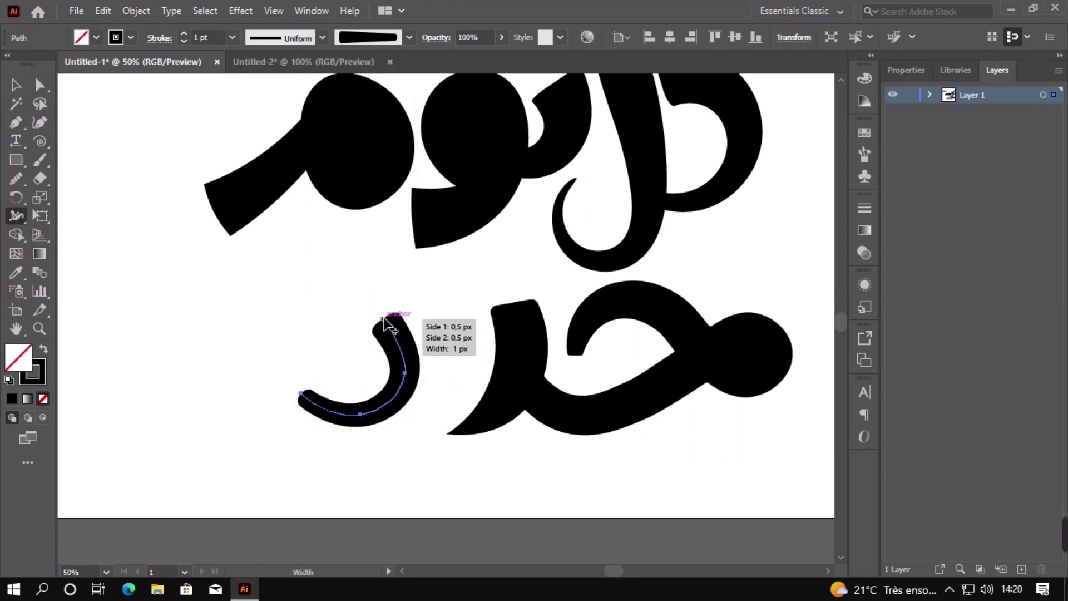
{"action": "left_click_drag", "start_coordinate": [385, 322], "coordinate": [411, 300]}
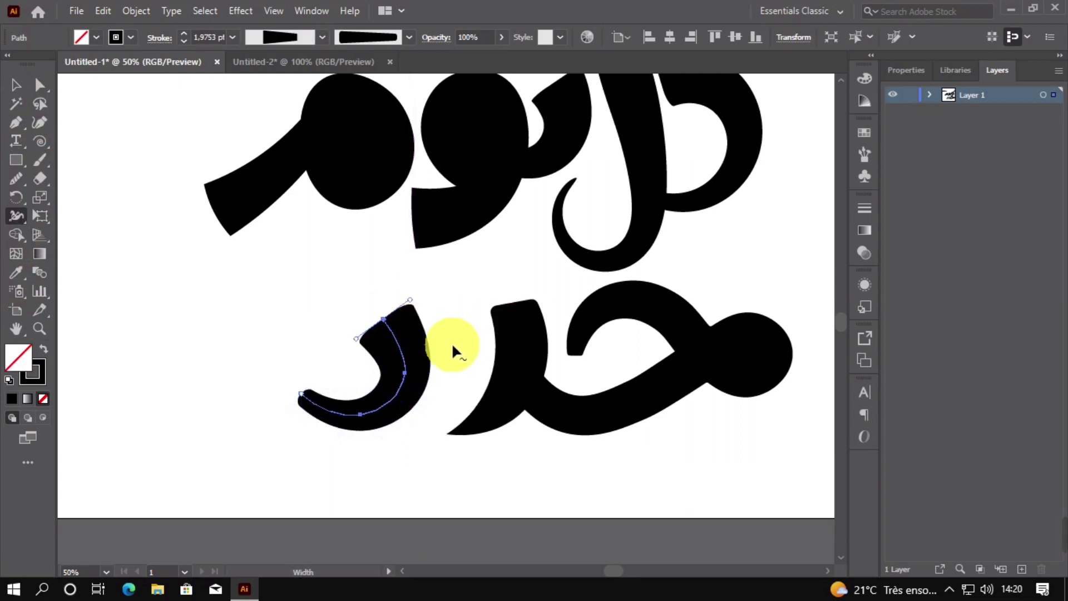
{"action": "left_click", "coordinate": [15, 84]}
{"action": "left_click_drag", "start_coordinate": [398, 355], "coordinate": [425, 364]}
Expand the appearance of all the brush strokes in the lettering.
{"action": "key", "text": "ctrl+a"}
{"action": "key", "text": "ctrl+minus"}
{"action": "left_click", "coordinate": [140, 11]}
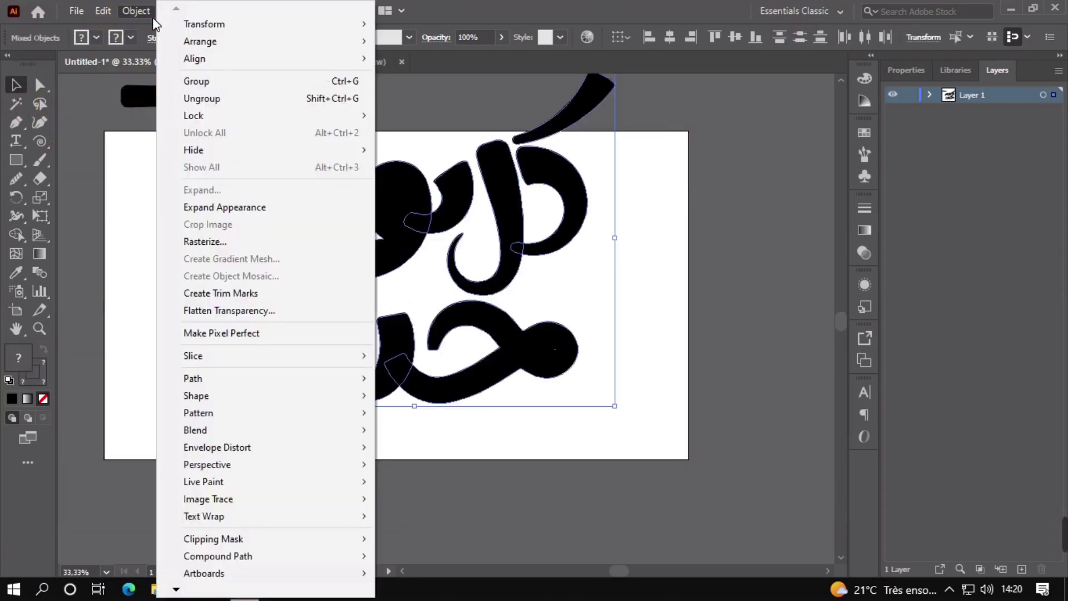
{"action": "left_click", "coordinate": [218, 209]}
{"action": "left_click", "coordinate": [258, 326]}
Draw a small black circle without an outline in the empty area above the upper line with the Ellipse tool.
{"action": "left_click_drag", "start_coordinate": [16, 160], "coordinate": [69, 200]}
{"action": "left_click", "coordinate": [488, 279], "text": "ctrl"}
{"action": "left_click", "coordinate": [486, 277], "text": "ctrl"}
{"action": "left_click_drag", "start_coordinate": [413, 190], "coordinate": [424, 312]}
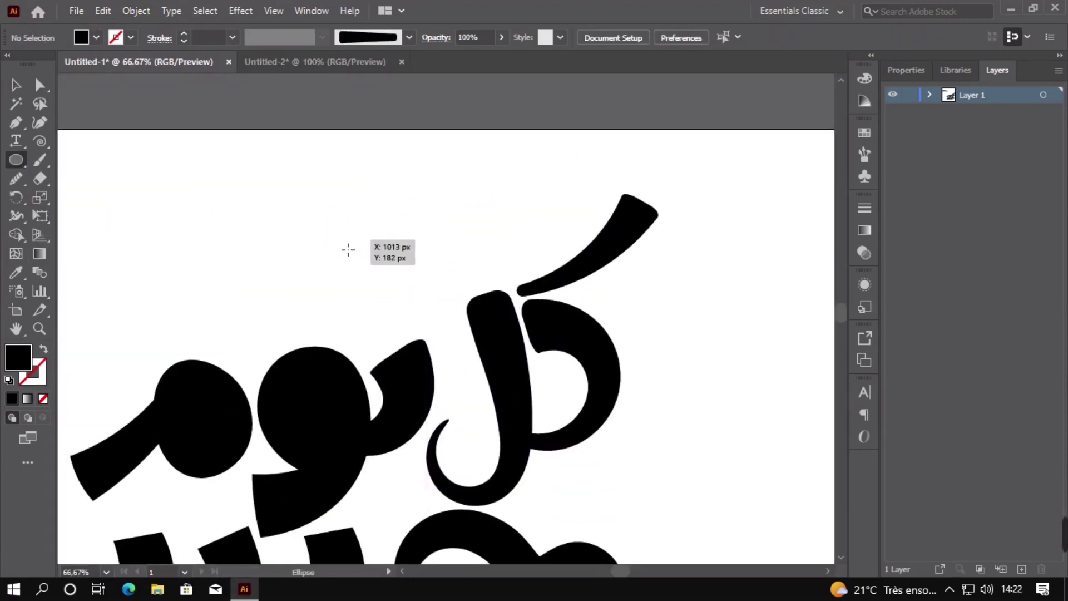
{"action": "left_click_drag", "start_coordinate": [348, 250], "coordinate": [364, 280]}
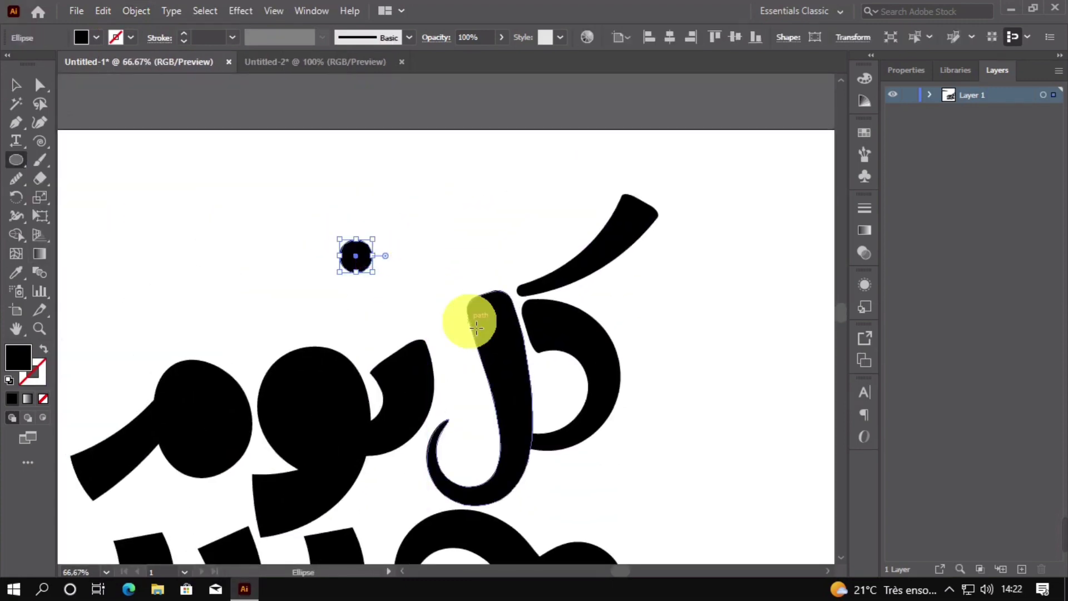
{"action": "left_click", "coordinate": [32, 81]}
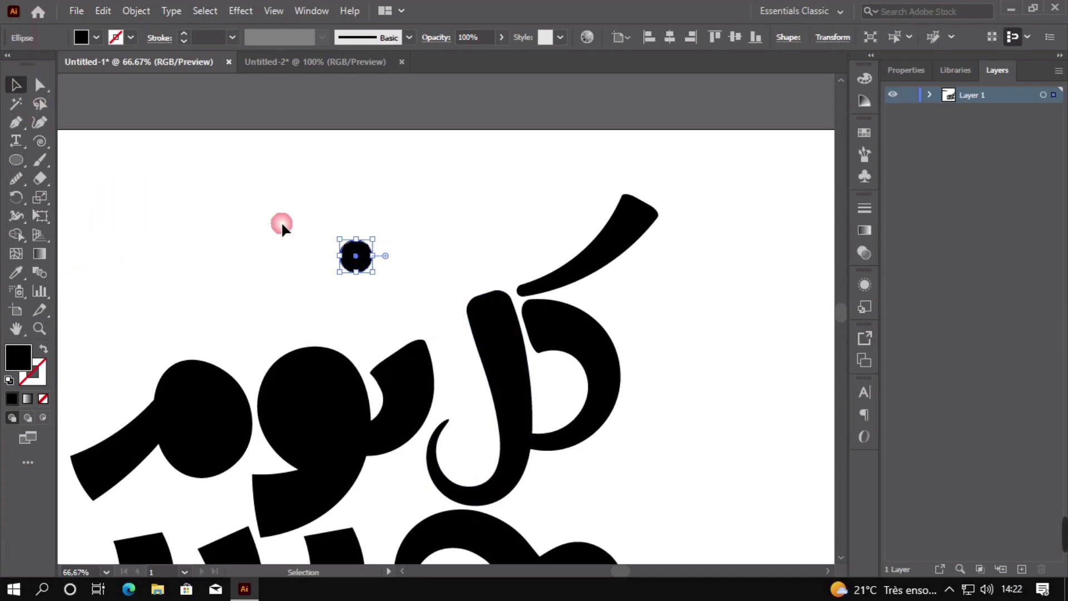
Place the circle and its copies as two diagonal dots under the upper line's left word and one dot under the lower line's right part.
{"action": "left_click_drag", "start_coordinate": [365, 263], "coordinate": [408, 424]}
{"action": "left_click_drag", "start_coordinate": [397, 440], "coordinate": [524, 505]}
{"action": "left_click", "coordinate": [603, 315]}
{"action": "left_click_drag", "start_coordinate": [395, 434], "coordinate": [540, 252]}
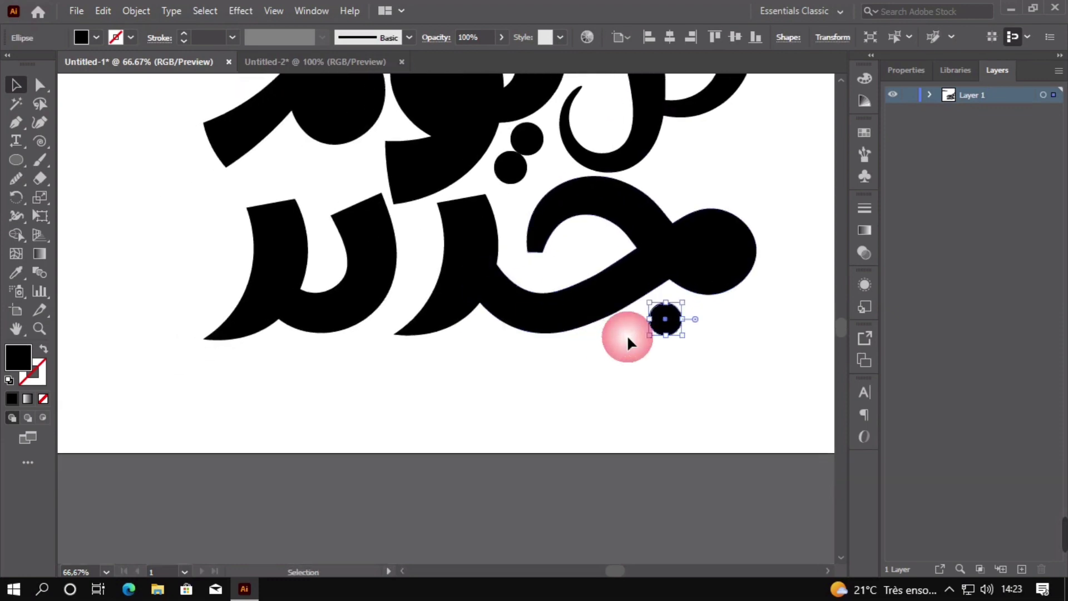
Copy the pair of dots below the left part of the lower line and arrange them almost side by side under the letter.
{"action": "left_click_drag", "start_coordinate": [505, 188], "coordinate": [347, 389]}
{"action": "left_click", "coordinate": [360, 398]}
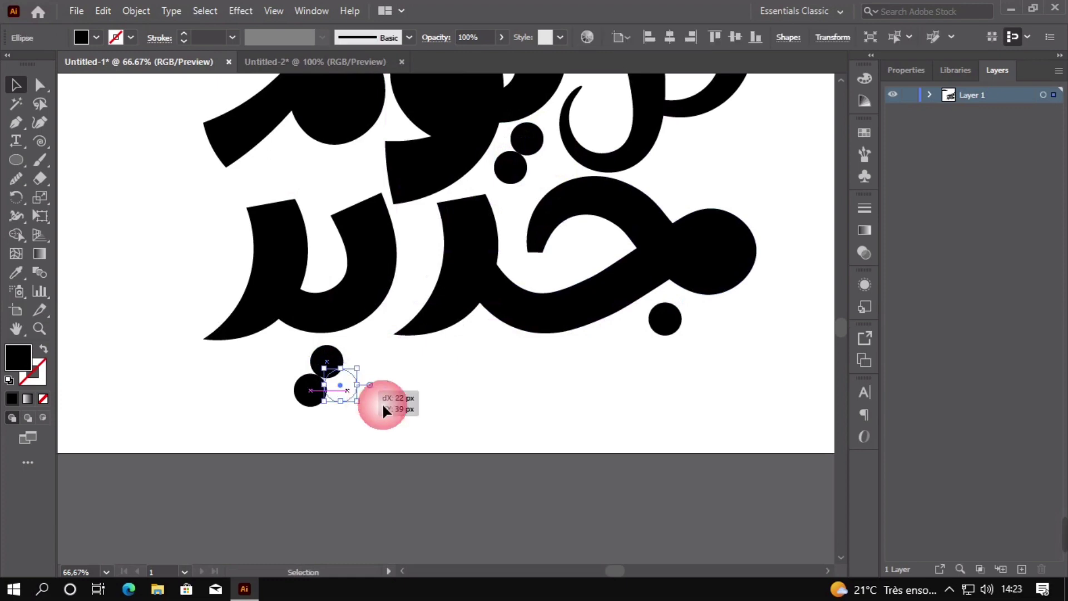
{"action": "left_click", "coordinate": [401, 397]}
{"action": "left_click_drag", "start_coordinate": [282, 396], "coordinate": [282, 395]}
{"action": "left_click_drag", "start_coordinate": [325, 388], "coordinate": [354, 373]}
{"action": "left_click", "coordinate": [535, 375]}
{"action": "scroll", "coordinate": [620, 403], "scroll_direction": "down", "scroll_amount": 1}
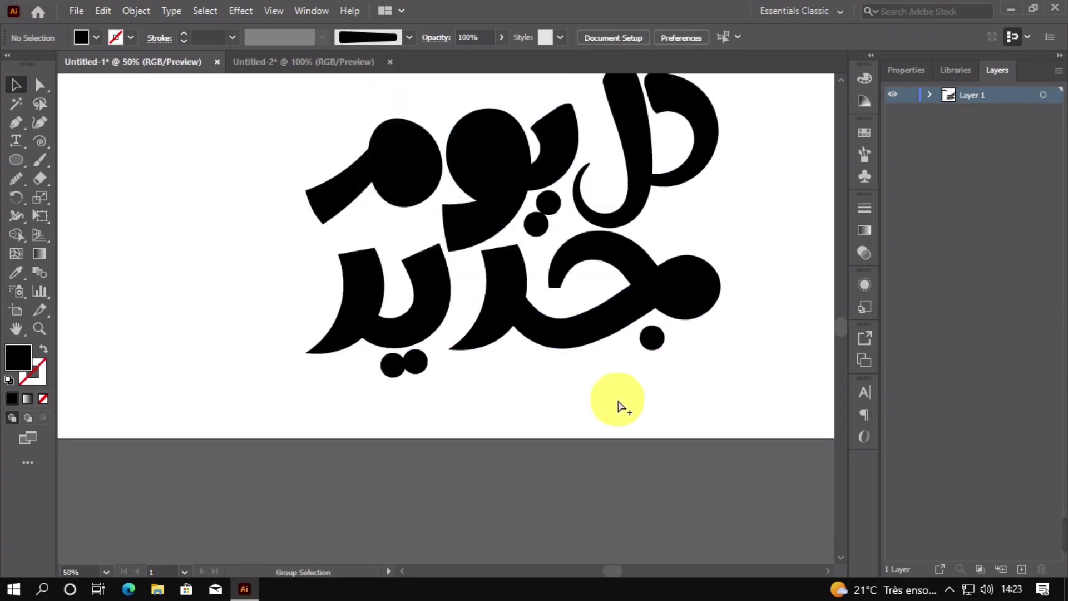
Examine the letter spacing and dot placement across the whole two-line composition.
{"action": "left_click_drag", "start_coordinate": [661, 339], "coordinate": [584, 370]}
{"action": "scroll", "coordinate": [619, 410], "scroll_direction": "up", "scroll_amount": 2}
{"action": "left_click", "coordinate": [382, 429]}
{"action": "scroll", "coordinate": [435, 444], "scroll_direction": "down", "scroll_amount": 2}
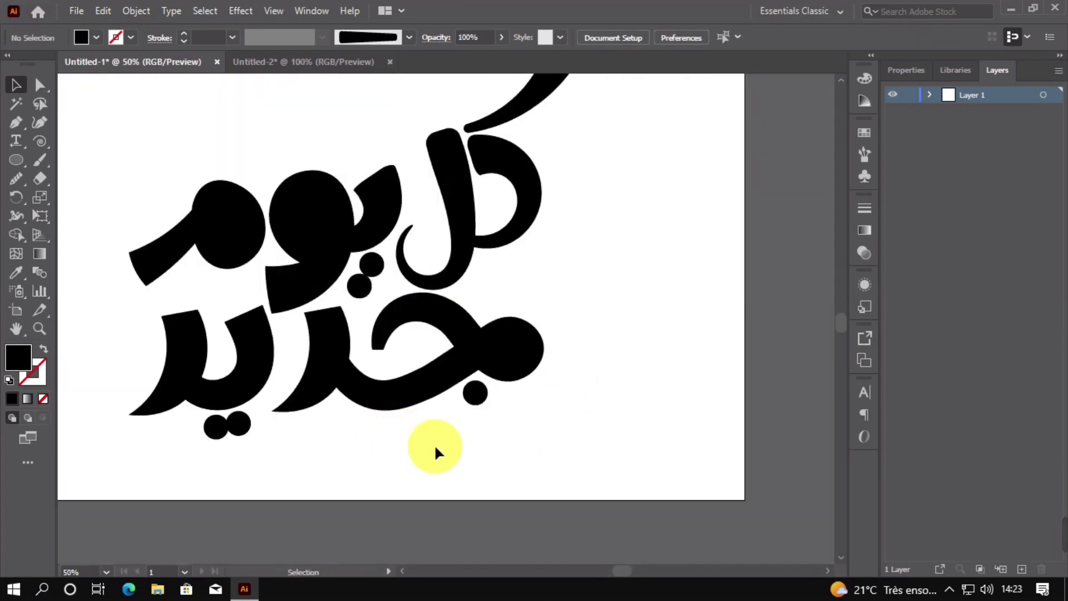
{"action": "scroll", "coordinate": [384, 356], "scroll_direction": "down", "scroll_amount": 2}
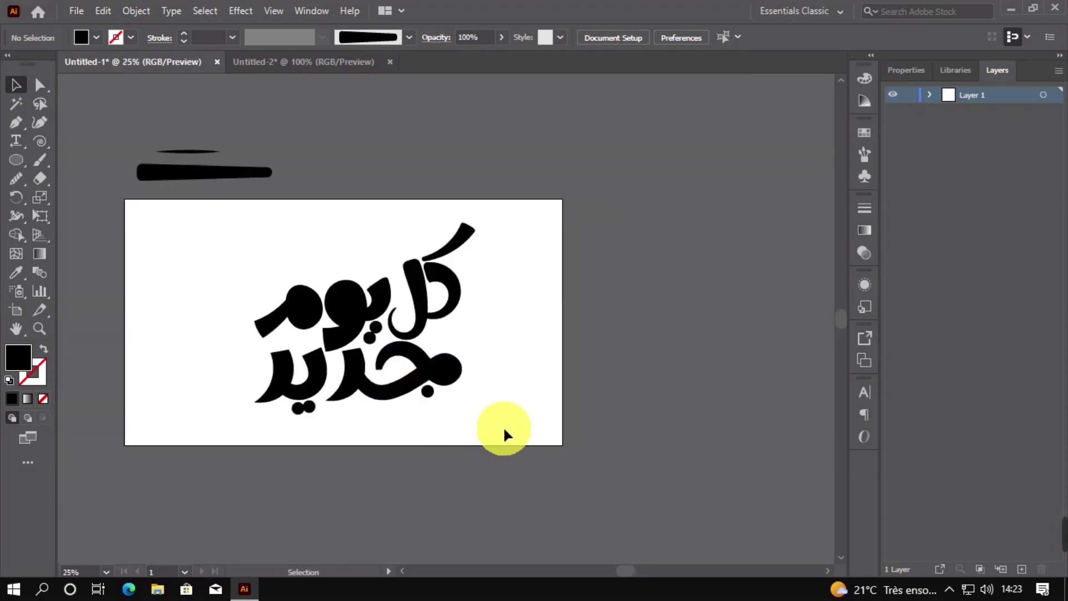
{"action": "left_click_drag", "start_coordinate": [503, 429], "coordinate": [556, 441]}
{"action": "scroll", "coordinate": [461, 379], "scroll_direction": "up", "scroll_amount": 3}
{"action": "scroll", "coordinate": [408, 387], "scroll_direction": "down", "scroll_amount": 2}
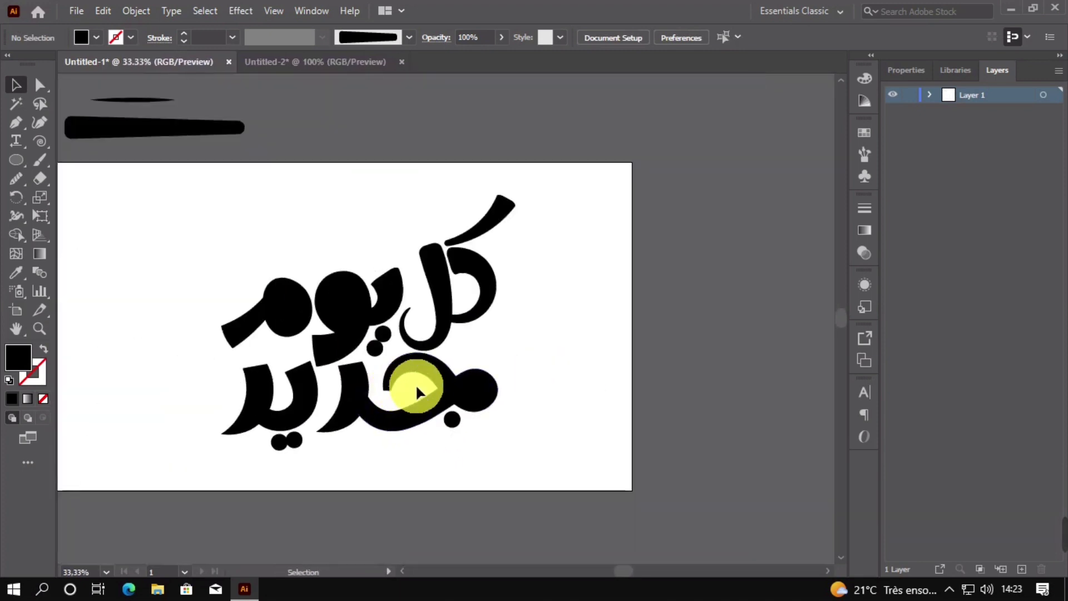
{"action": "left_click_drag", "start_coordinate": [374, 364], "coordinate": [409, 341]}
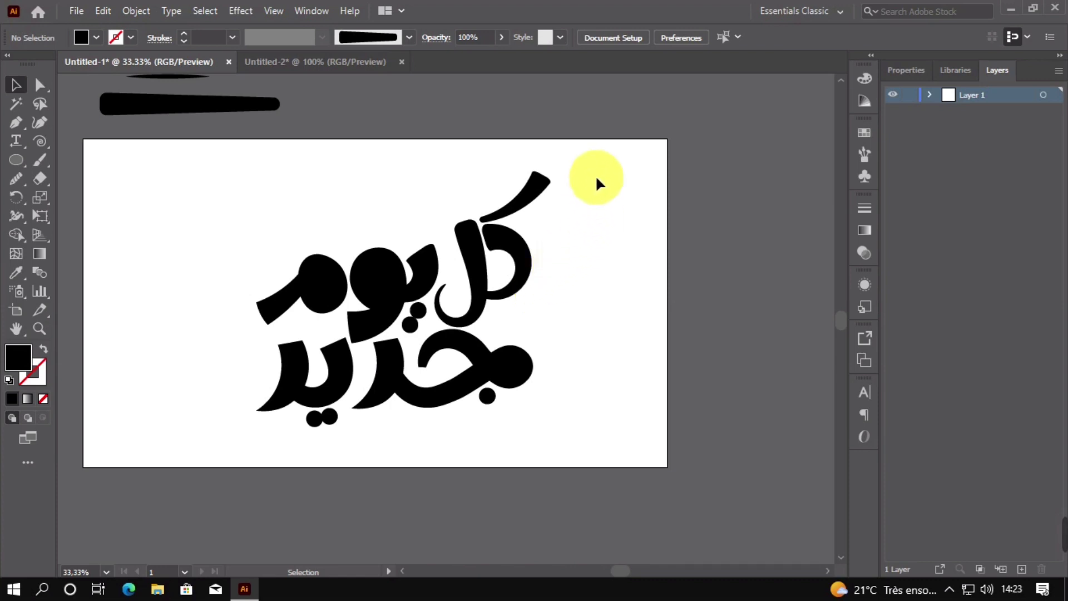
{"action": "left_click_drag", "start_coordinate": [596, 175], "coordinate": [254, 429]}
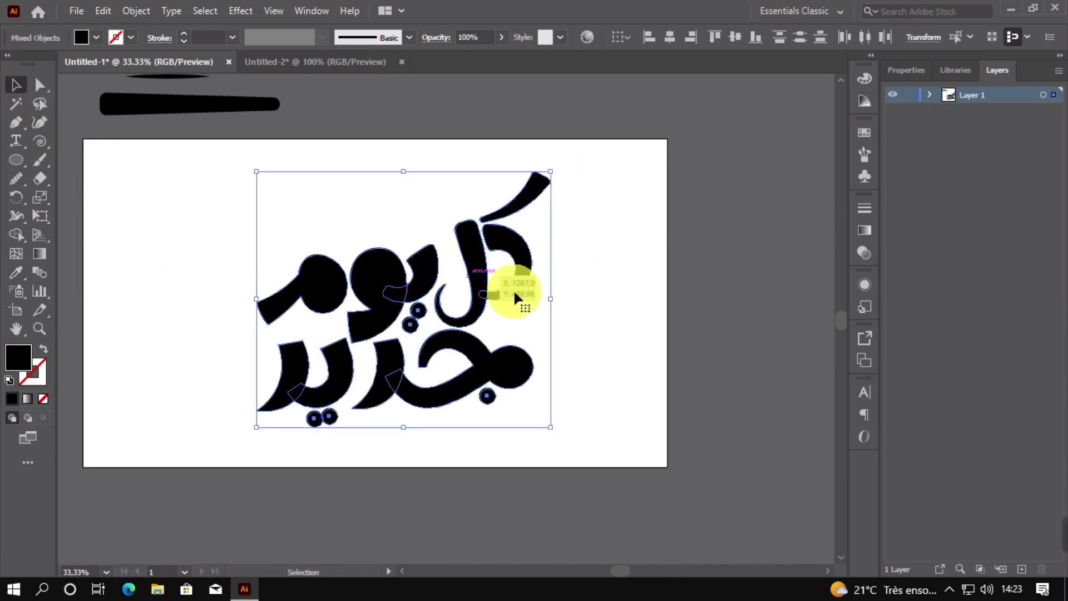
{"action": "left_click", "coordinate": [584, 254]}
Fill the upper line's right word with the cyan colour 00BDFF.
{"action": "left_click", "coordinate": [470, 308]}
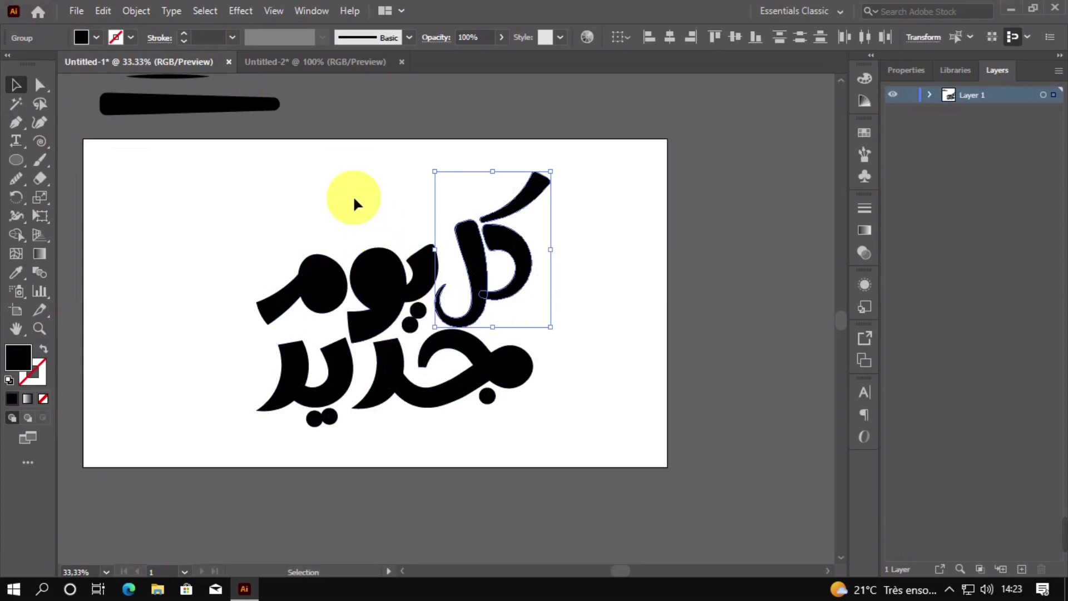
{"action": "double_click", "coordinate": [24, 361]}
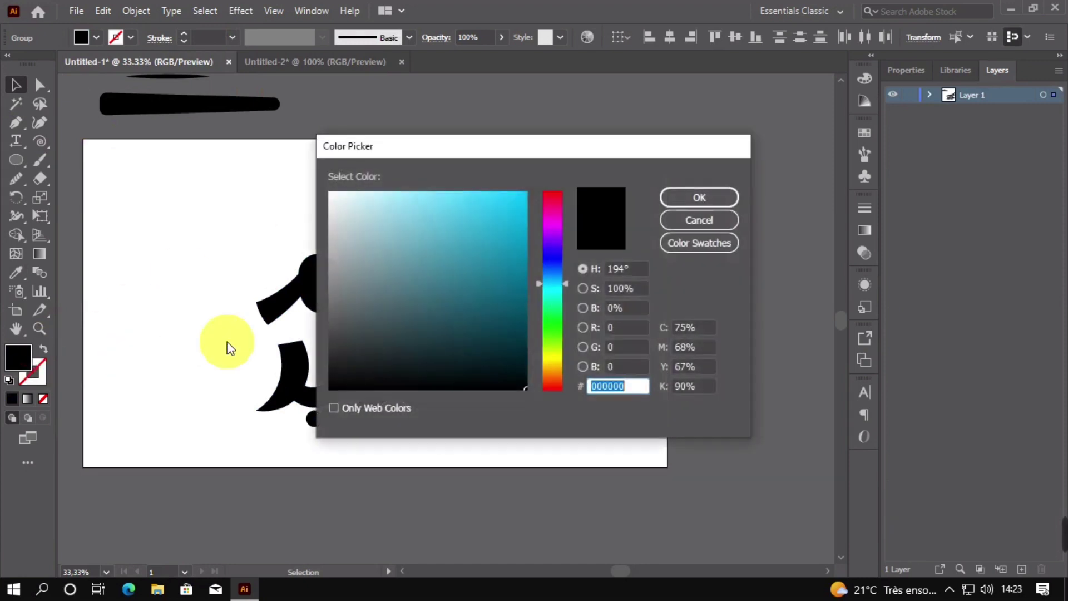
{"action": "type", "text": "00BDFF"}
{"action": "key", "text": "ctrl+a"}
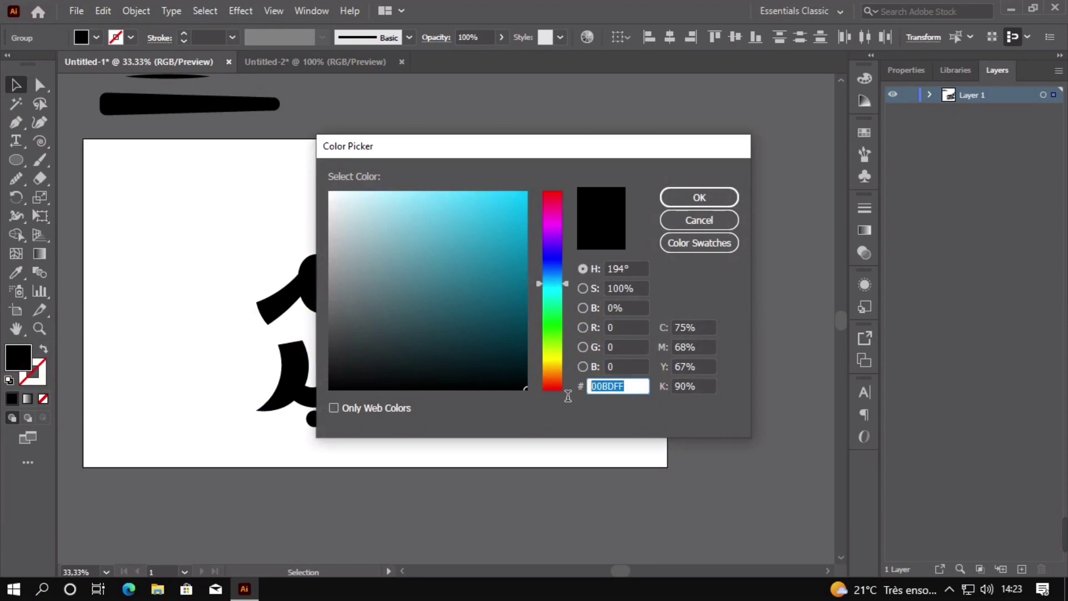
{"action": "left_click", "coordinate": [679, 201]}
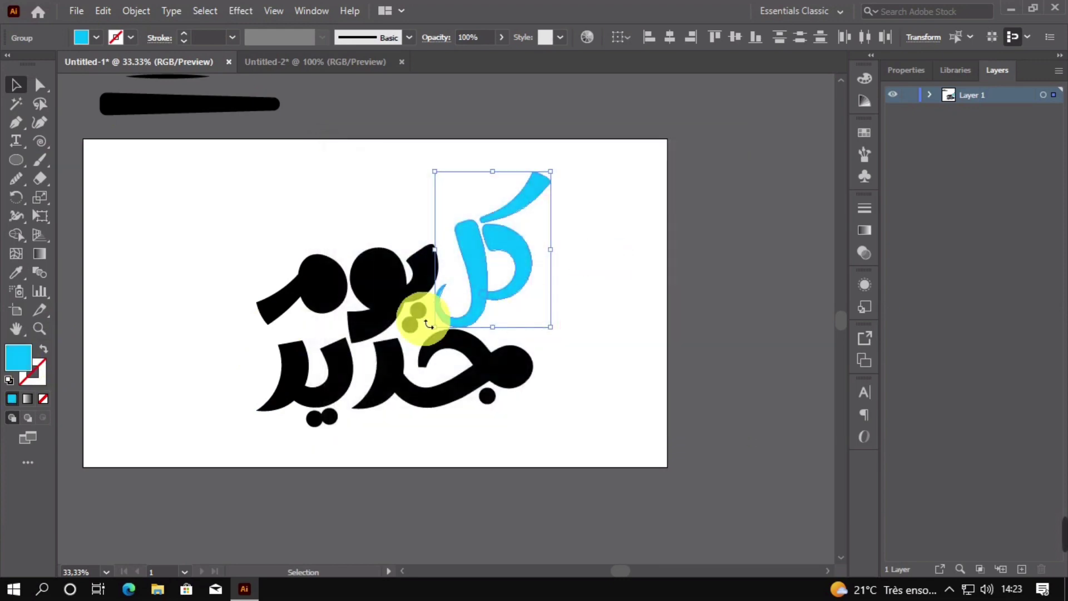
Fill the upper line's left word and its two dots with the orange-red colour FF4200.
{"action": "left_click", "coordinate": [204, 242]}
{"action": "left_click_drag", "start_coordinate": [246, 281], "coordinate": [244, 284]}
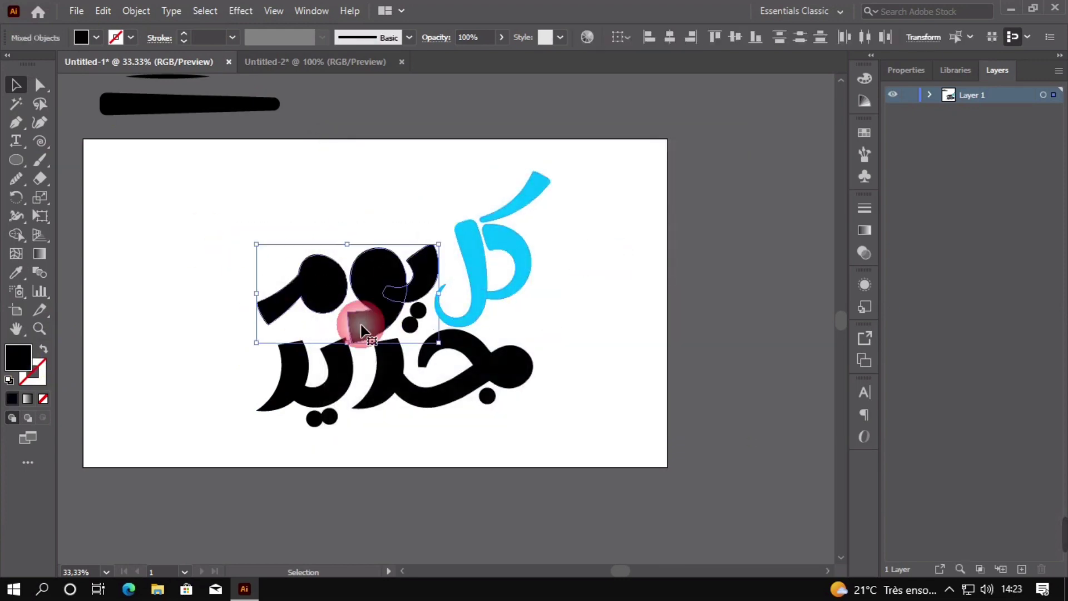
{"action": "scroll", "coordinate": [380, 303], "scroll_direction": "up", "scroll_amount": 1}
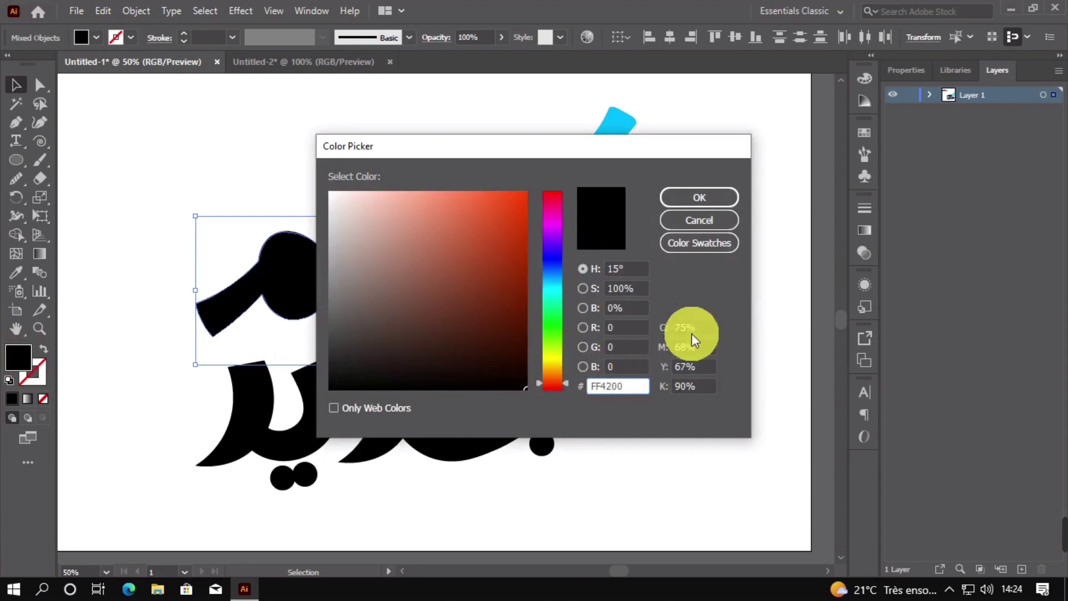
{"action": "left_click", "coordinate": [698, 199]}
{"action": "left_click", "coordinate": [633, 350]}
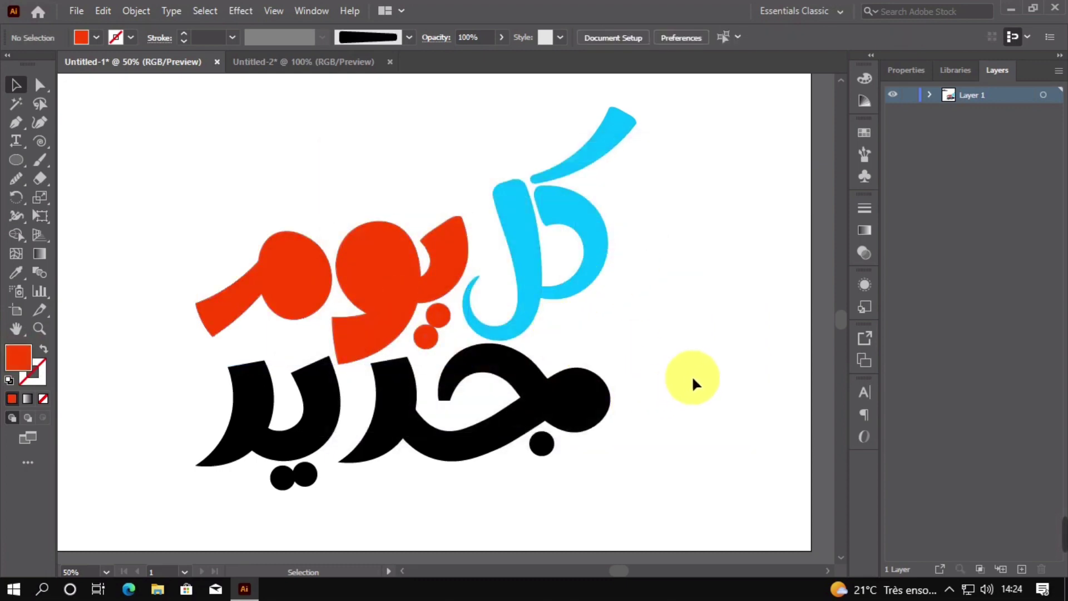
Fill the whole lower line, including all three of its dots, with the yellow colour FFBC00.
{"action": "left_click_drag", "start_coordinate": [693, 378], "coordinate": [60, 462]}
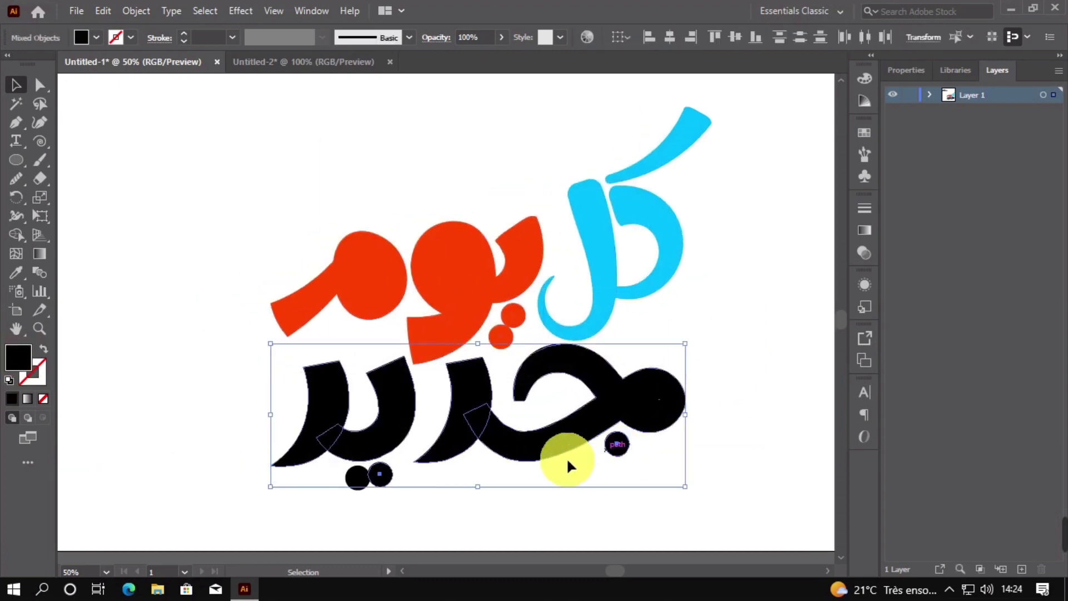
{"action": "scroll", "coordinate": [464, 411], "scroll_direction": "down", "scroll_amount": 2}
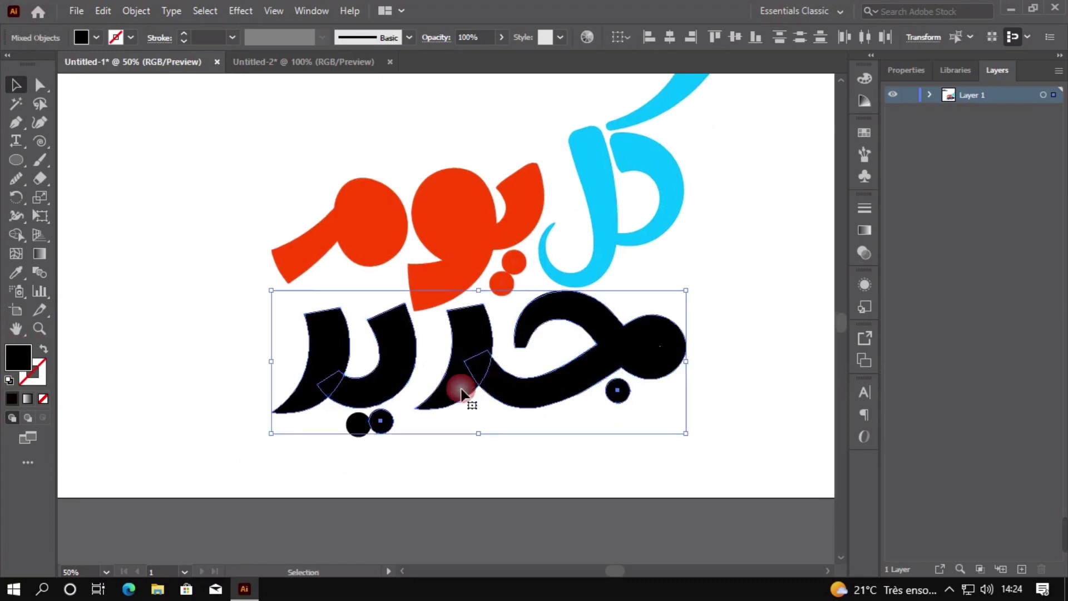
{"action": "left_click", "coordinate": [358, 424], "text": "shift"}
{"action": "double_click", "coordinate": [18, 358]}
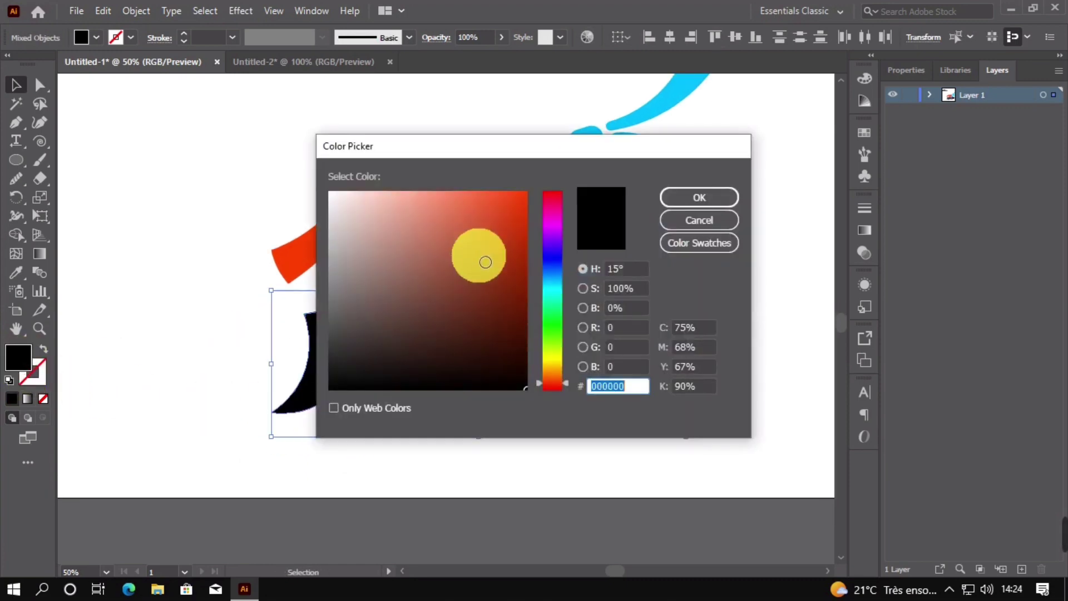
{"action": "left_click_drag", "start_coordinate": [487, 262], "coordinate": [548, 184]}
{"action": "mouse_move", "coordinate": [555, 373]}
{"action": "left_mouse_down"}
{"action": "mouse_move", "coordinate": [566, 377]}
{"action": "mouse_move", "coordinate": [566, 362]}
{"action": "left_mouse_up"}
{"action": "left_click", "coordinate": [695, 199]}
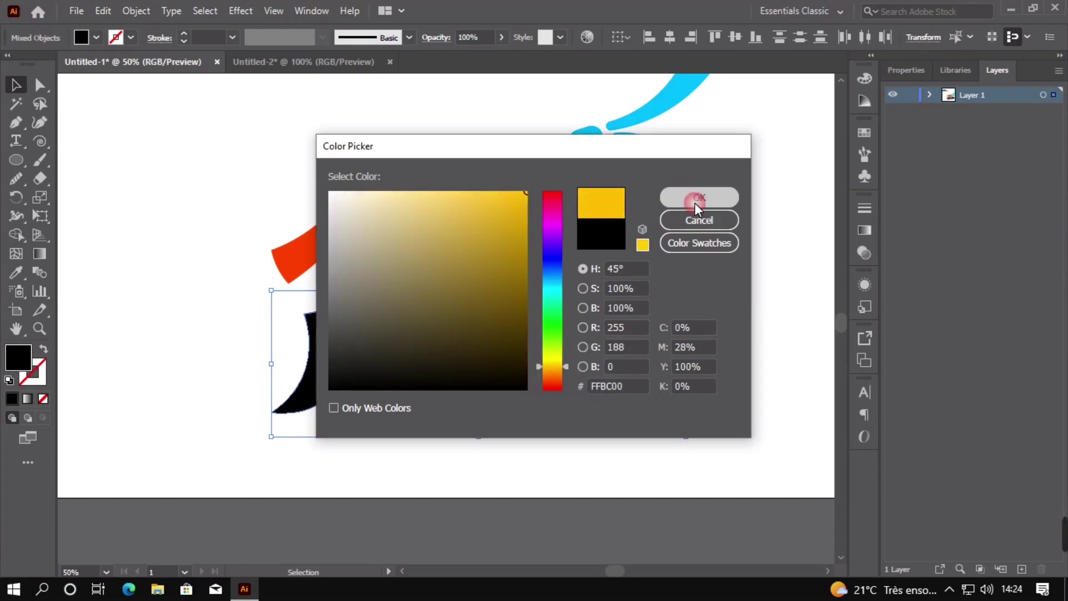
{"action": "left_click", "coordinate": [733, 313]}
{"action": "left_click_drag", "start_coordinate": [581, 299], "coordinate": [500, 267]}
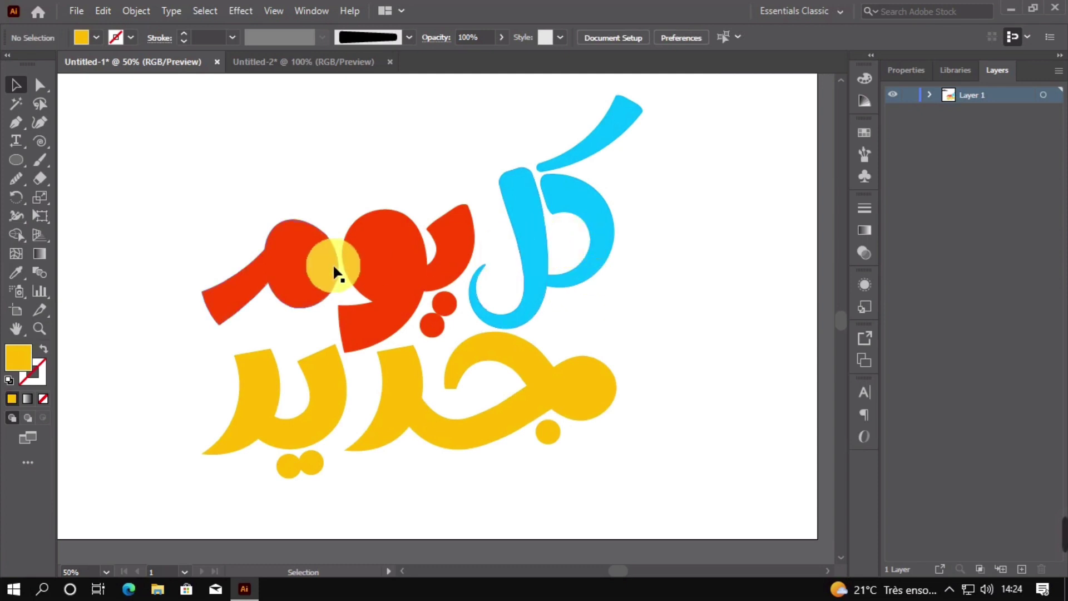
Create a new art brush from the thin black shape tapered at both ends.
{"action": "left_click", "coordinate": [409, 37]}
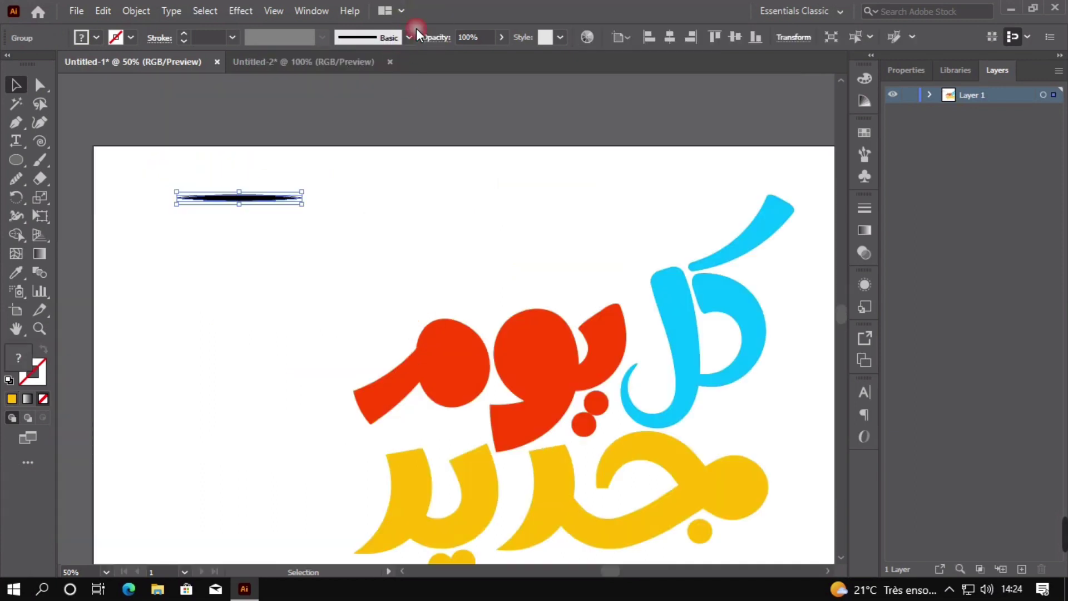
{"action": "left_click", "coordinate": [413, 33]}
{"action": "left_click", "coordinate": [371, 159]}
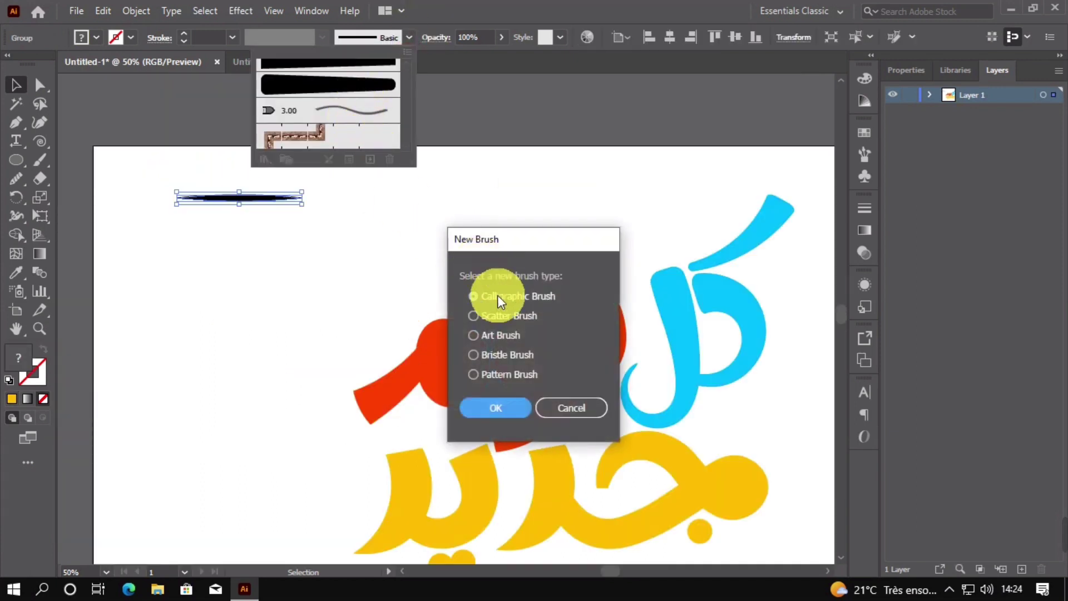
{"action": "left_click", "coordinate": [495, 408]}
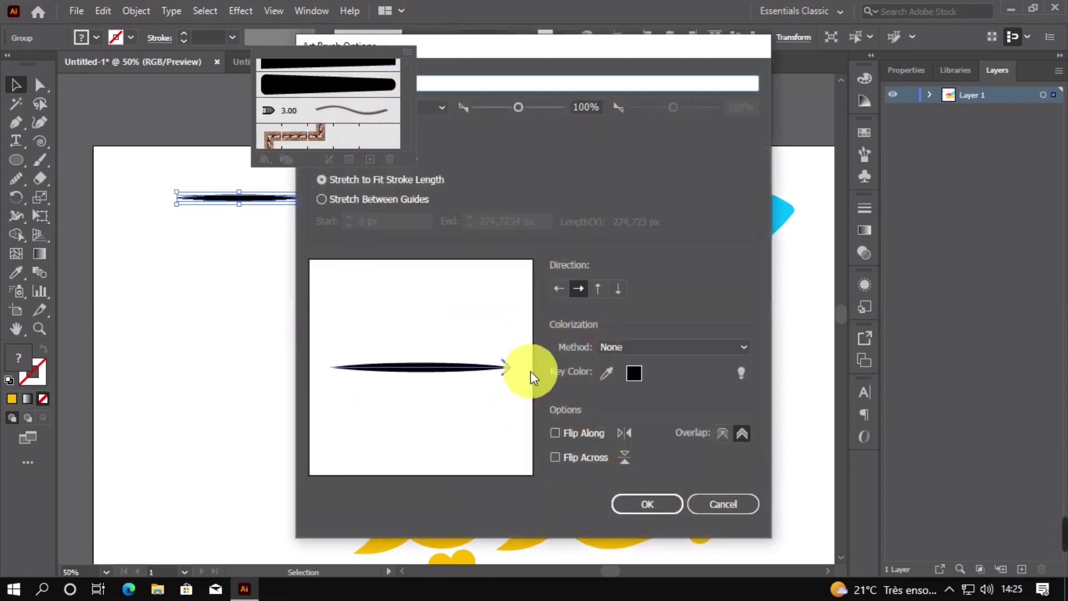
{"action": "mouse_move", "coordinate": [504, 115]}
{"action": "left_mouse_down"}
{"action": "mouse_move", "coordinate": [499, 106]}
{"action": "mouse_move", "coordinate": [510, 103]}
{"action": "left_mouse_up"}
{"action": "left_click", "coordinate": [644, 503]}
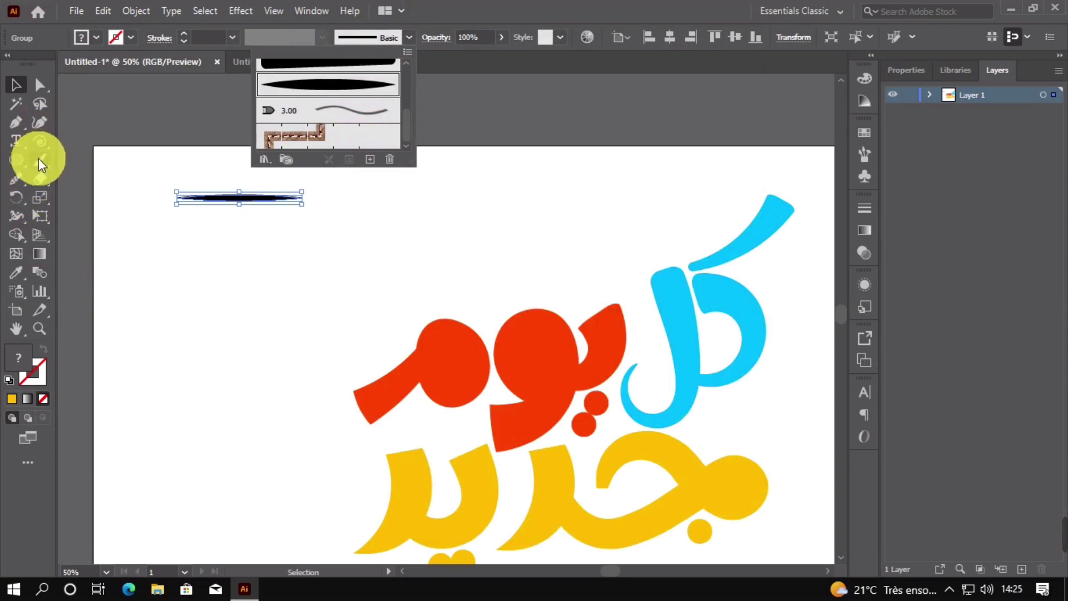
{"action": "mouse_move", "coordinate": [424, 294]}
{"action": "left_mouse_down"}
{"action": "mouse_move", "coordinate": [314, 281]}
{"action": "mouse_move", "coordinate": [257, 291]}
{"action": "left_mouse_up"}
{"action": "left_click", "coordinate": [270, 201]}
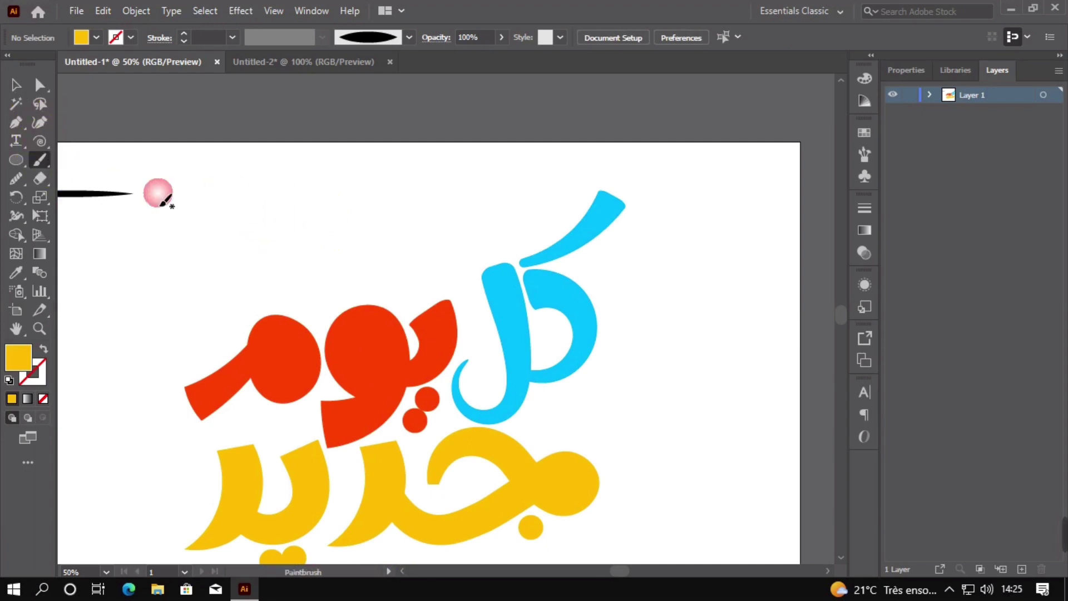
{"action": "mouse_move", "coordinate": [274, 262]}
{"action": "left_mouse_down"}
{"action": "mouse_move", "coordinate": [290, 223]}
{"action": "mouse_move", "coordinate": [364, 221]}
{"action": "mouse_move", "coordinate": [340, 256]}
{"action": "mouse_move", "coordinate": [292, 246]}
{"action": "left_mouse_up"}
{"action": "key", "text": "ctrl+z"}
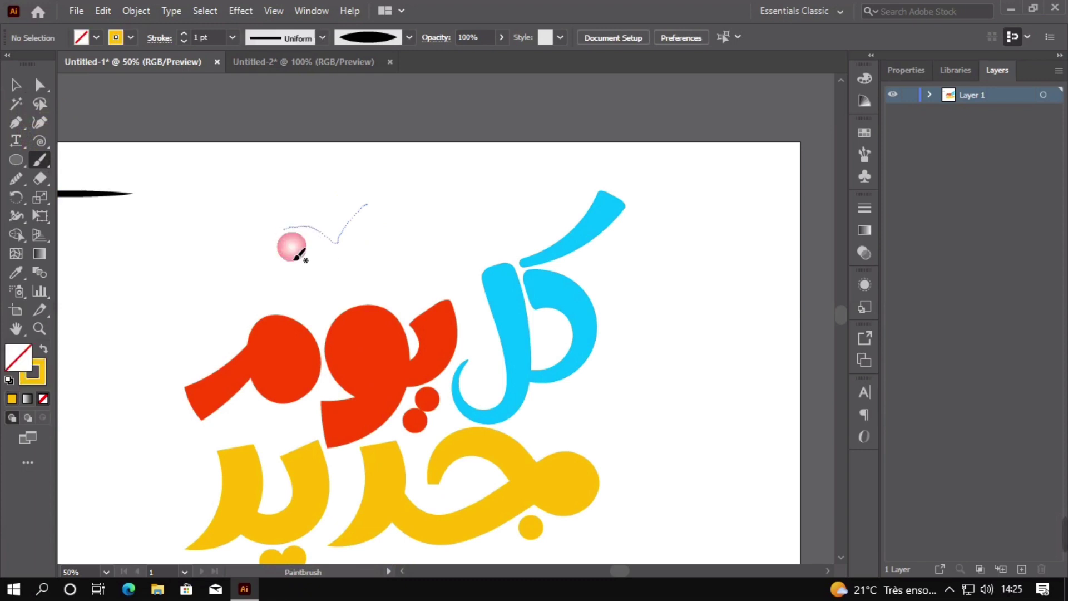
{"action": "key", "text": "ctrl+z"}
{"action": "left_click", "coordinate": [45, 350]}
{"action": "left_click_drag", "start_coordinate": [306, 198], "coordinate": [338, 261]}
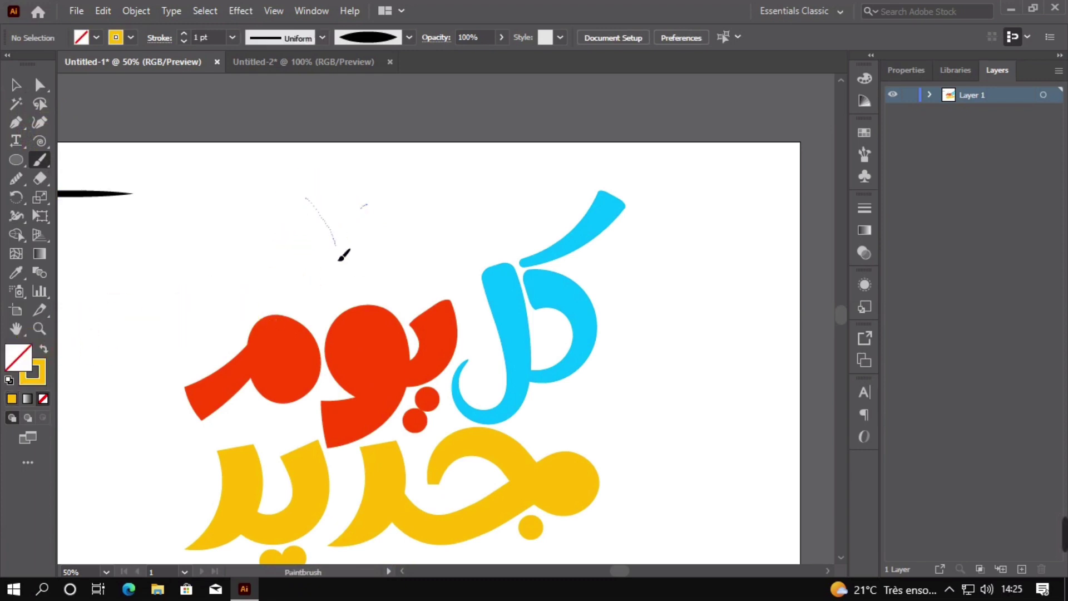
{"action": "left_click_drag", "start_coordinate": [397, 211], "coordinate": [399, 212]}
{"action": "key", "text": "ctrl+z"}
Paint a small V-shaped mark with the tapered brush, expand it, colour it cyan and fit it between the right word's diagonal stroke and curve.
{"action": "left_click_drag", "start_coordinate": [292, 210], "coordinate": [310, 240]}
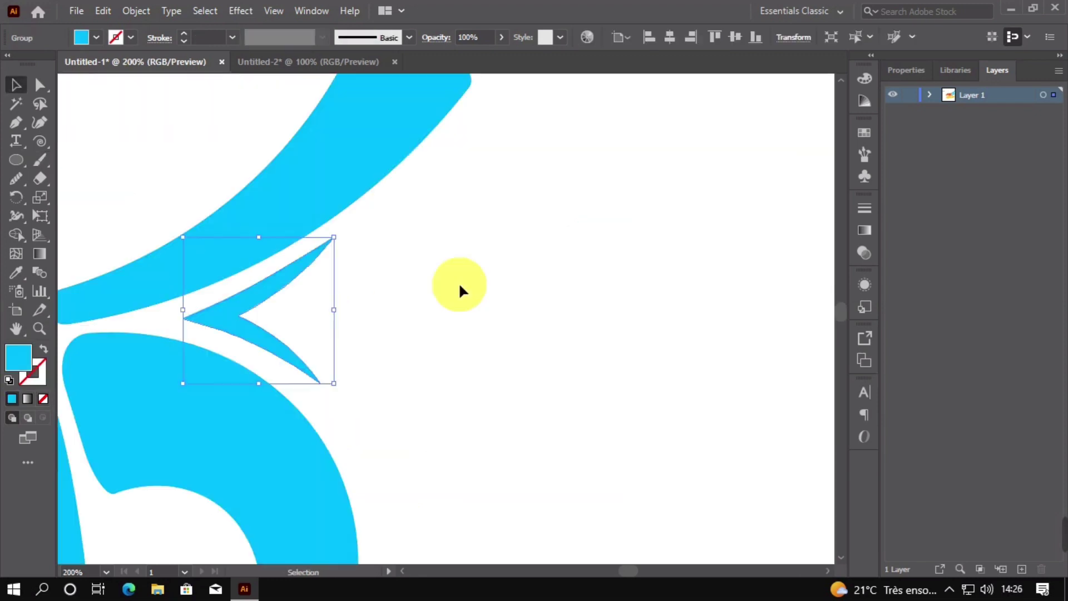
{"action": "left_click", "coordinate": [460, 285]}
{"action": "scroll", "coordinate": [431, 301], "scroll_direction": "down", "scroll_amount": 3}
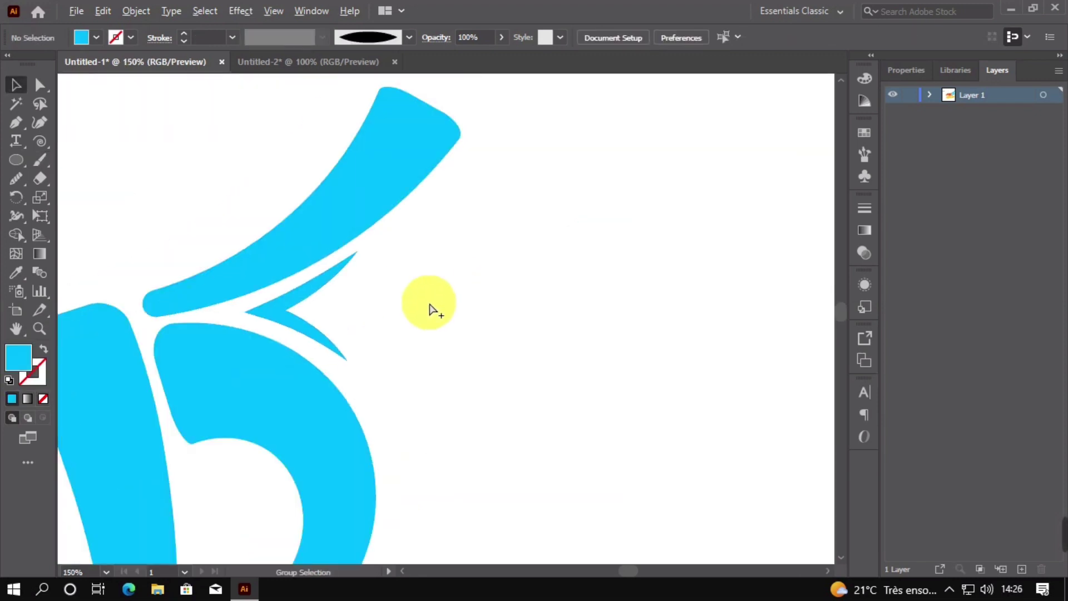
Undo the expansion and cyan fill of the small V-shaped mark.
{"action": "scroll", "coordinate": [356, 319], "scroll_direction": "up", "scroll_amount": 3}
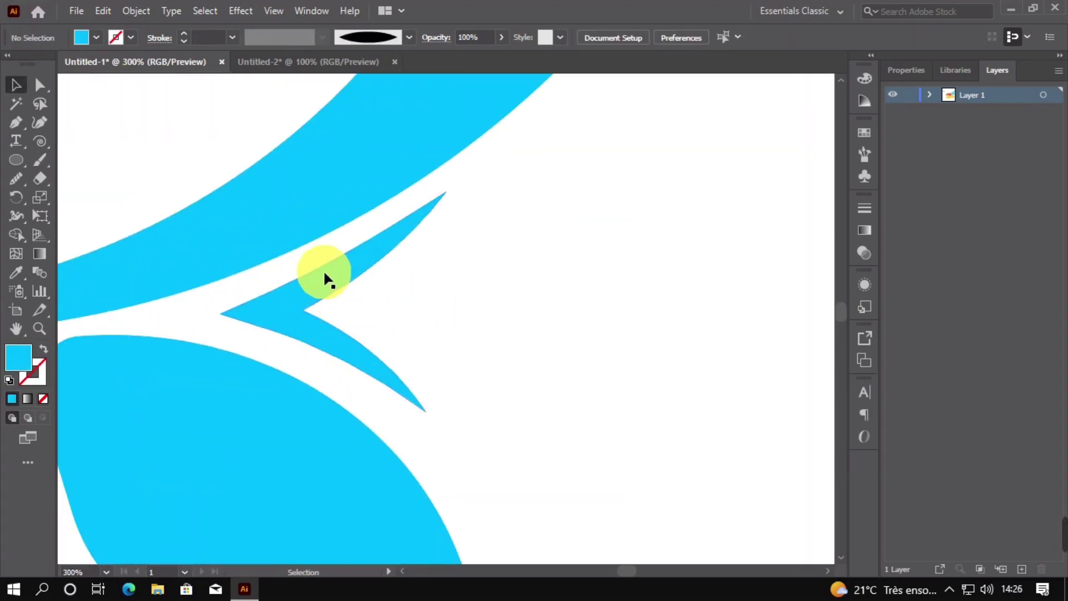
{"action": "left_click", "coordinate": [335, 276]}
{"action": "key", "text": "ctrl+z"}
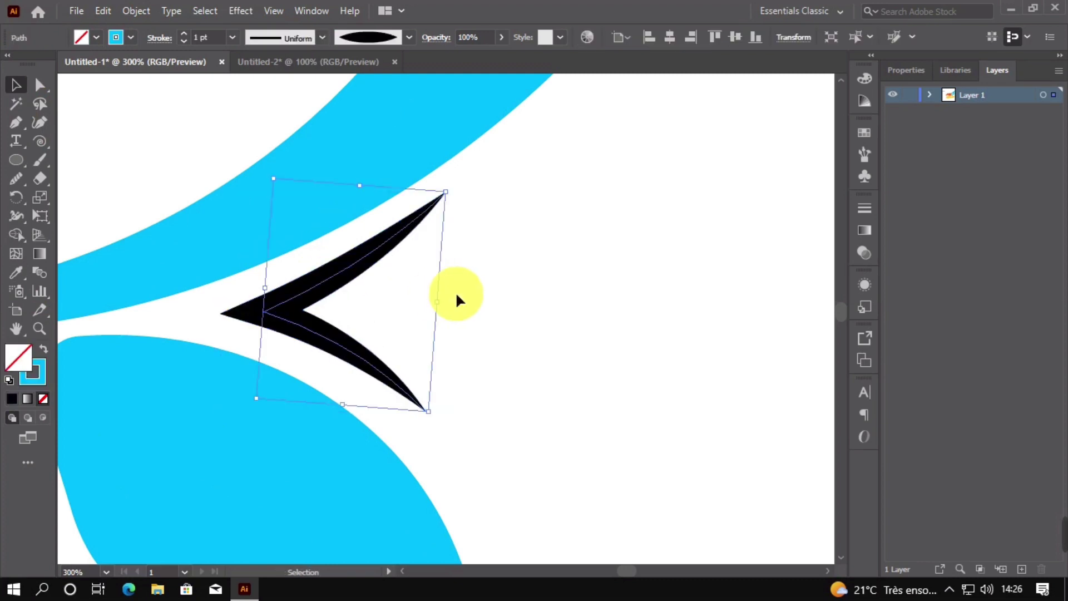
Bend the upper arm of the black V-shaped mark with the Curvature tool and extend the tips of both arms outward.
{"action": "left_click", "coordinate": [38, 126]}
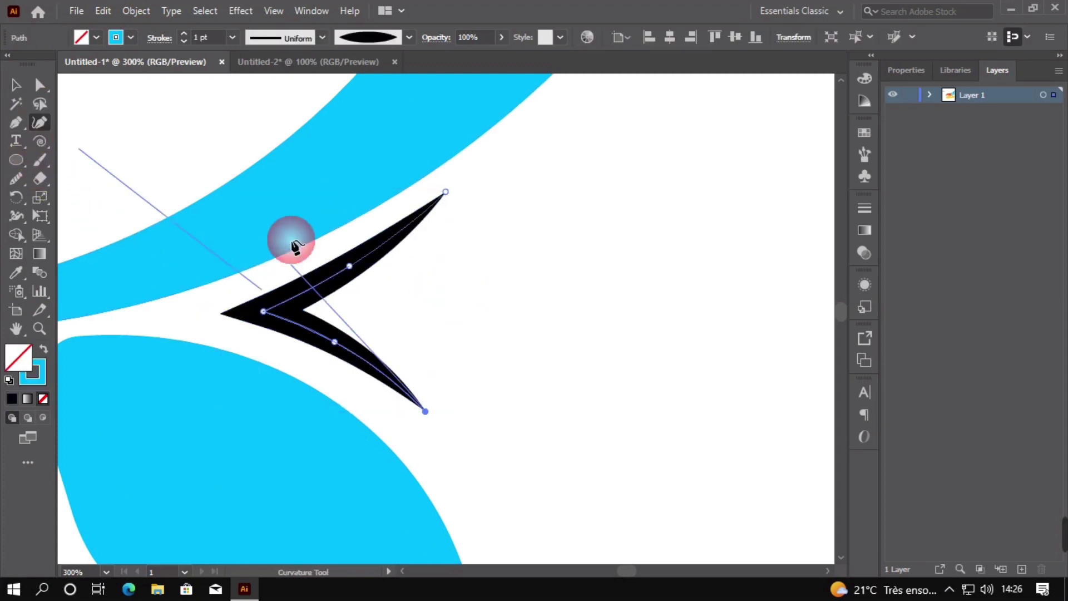
{"action": "left_click", "coordinate": [359, 271]}
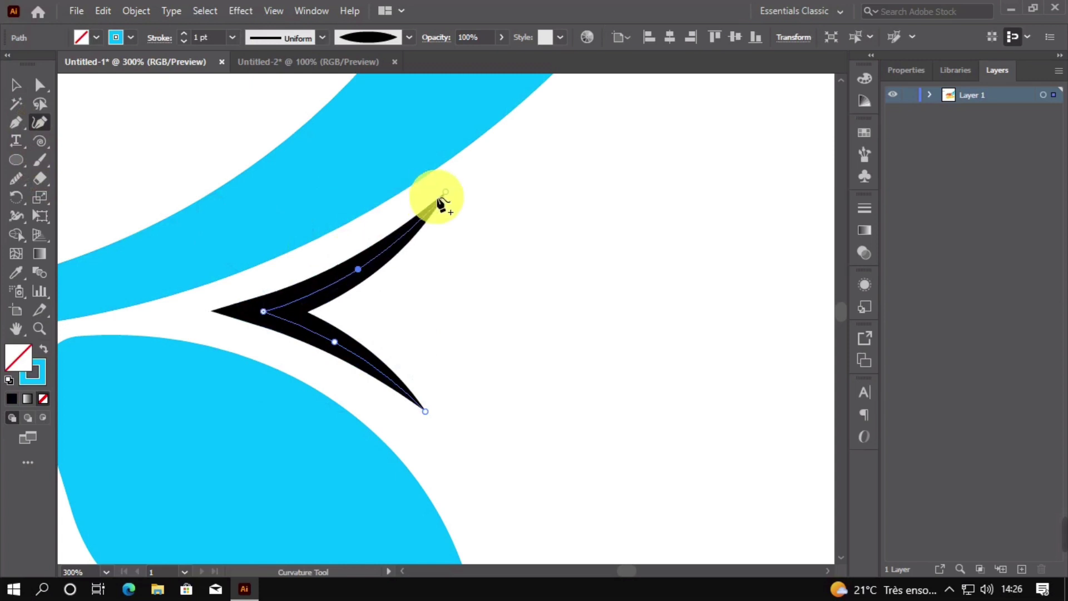
{"action": "left_click", "coordinate": [454, 187]}
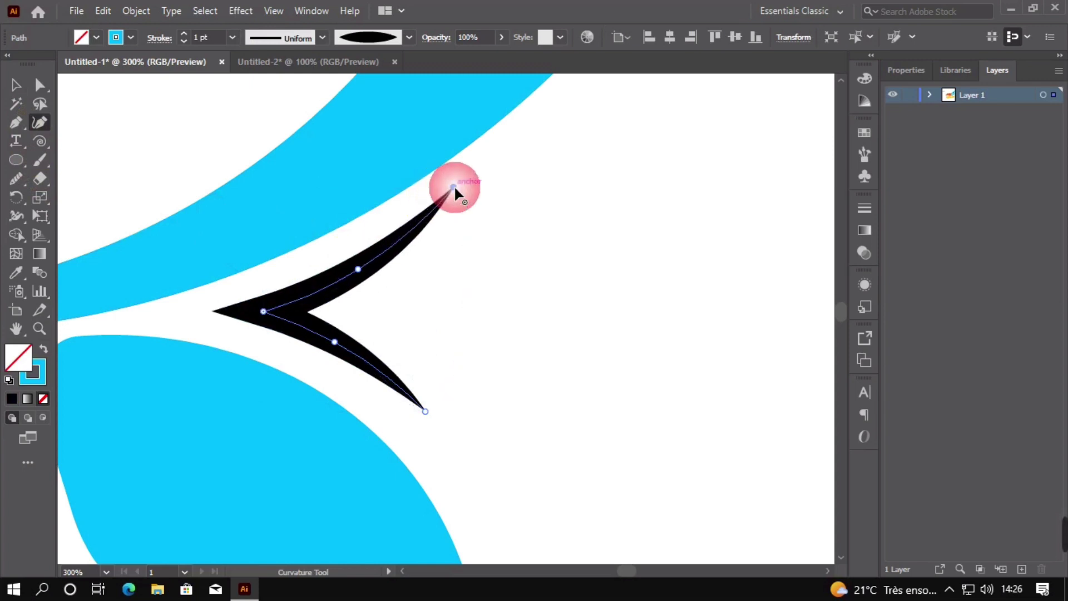
{"action": "left_click_drag", "start_coordinate": [426, 423], "coordinate": [423, 429]}
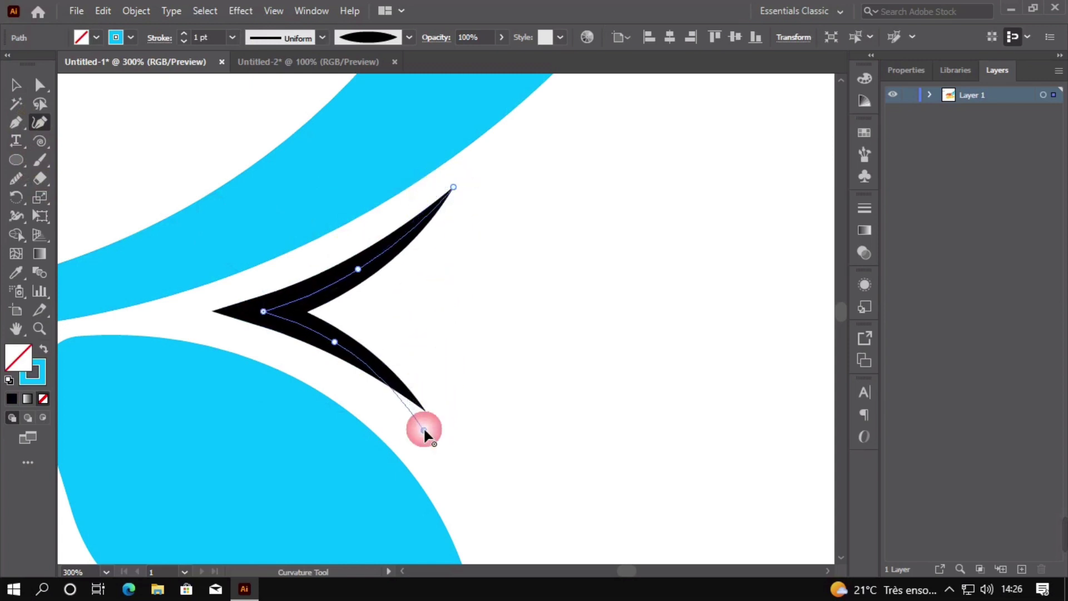
{"action": "key", "text": "v"}
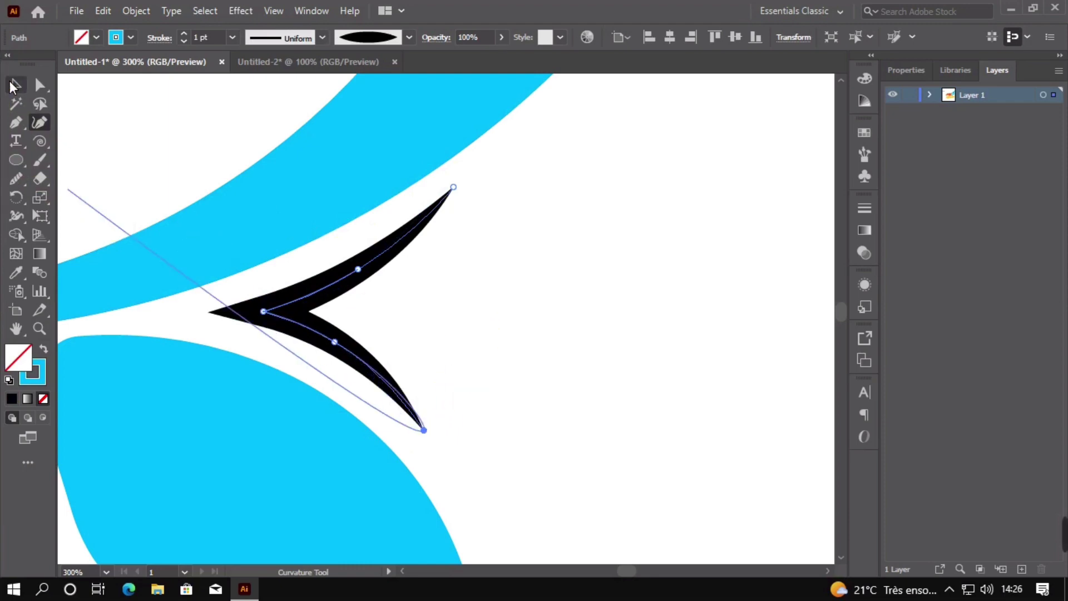
Expand the appearance of the V-shaped mark and fill it with the cyan sampled from the right word.
{"action": "left_click", "coordinate": [147, 10]}
{"action": "left_click", "coordinate": [236, 213]}
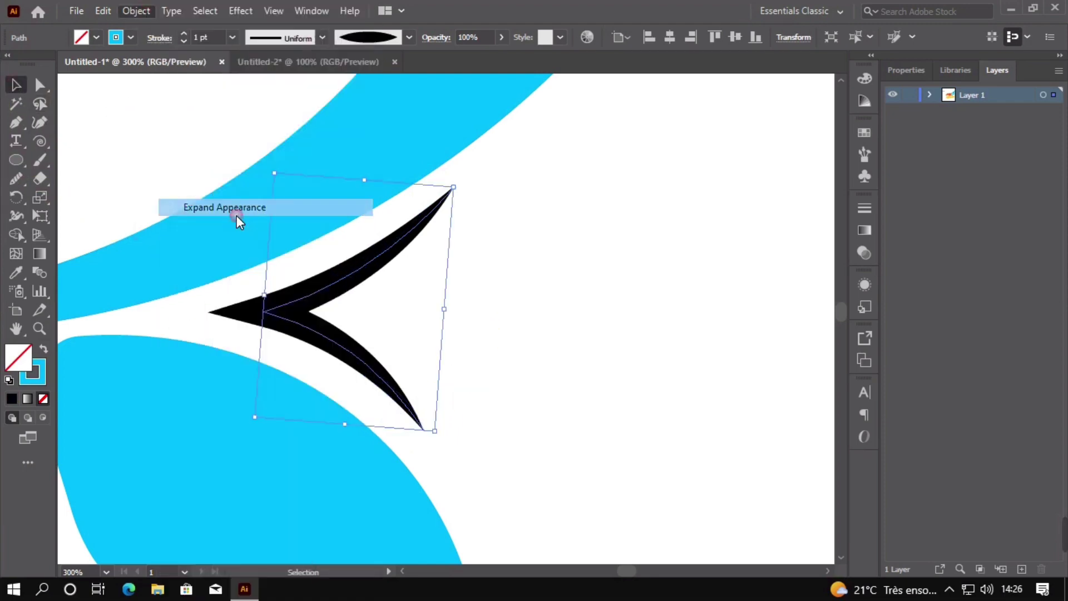
{"action": "left_click", "coordinate": [16, 272]}
{"action": "left_click", "coordinate": [168, 243]}
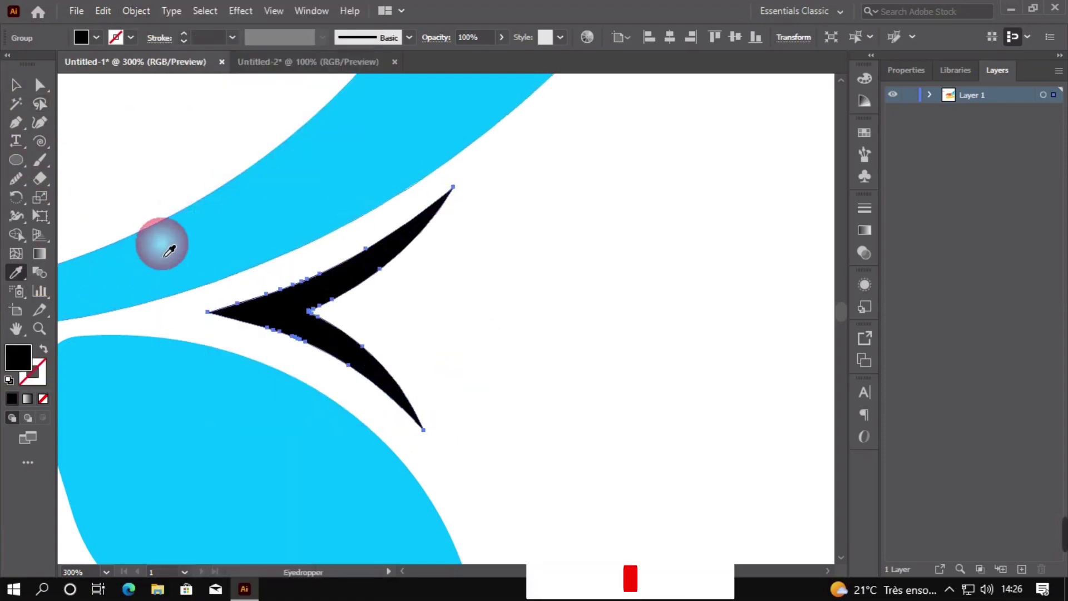
{"action": "left_click", "coordinate": [16, 85]}
{"action": "left_click", "coordinate": [436, 328]}
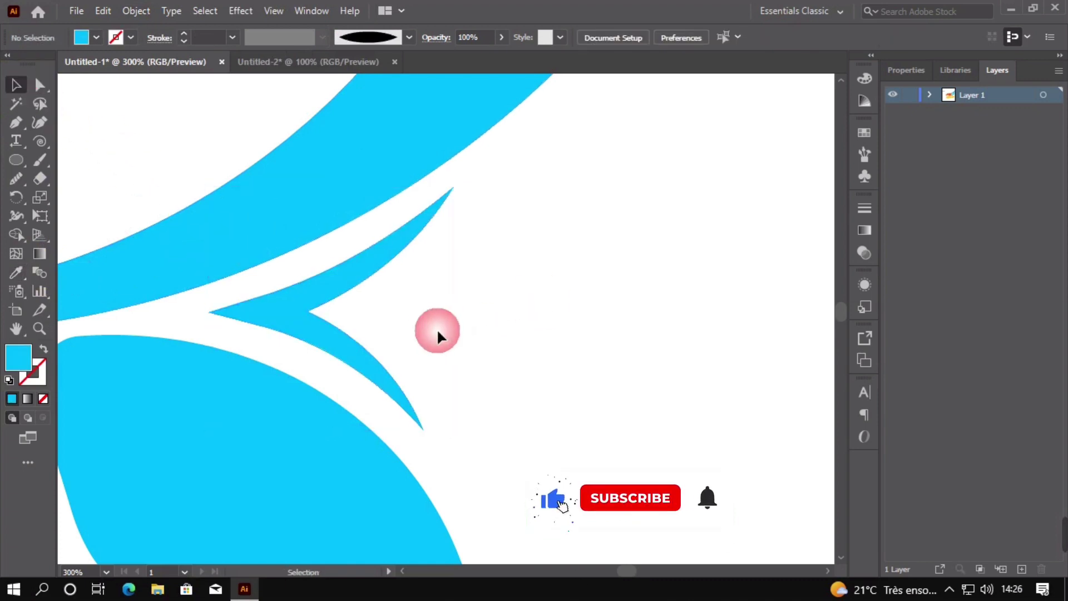
Fill the small black V-shaped mark beneath the lower line with the yellow sampled from that line.
{"action": "scroll", "coordinate": [447, 352], "scroll_direction": "down", "scroll_amount": 4}
{"action": "left_click_drag", "start_coordinate": [347, 408], "coordinate": [448, 310]}
{"action": "key", "text": "i"}
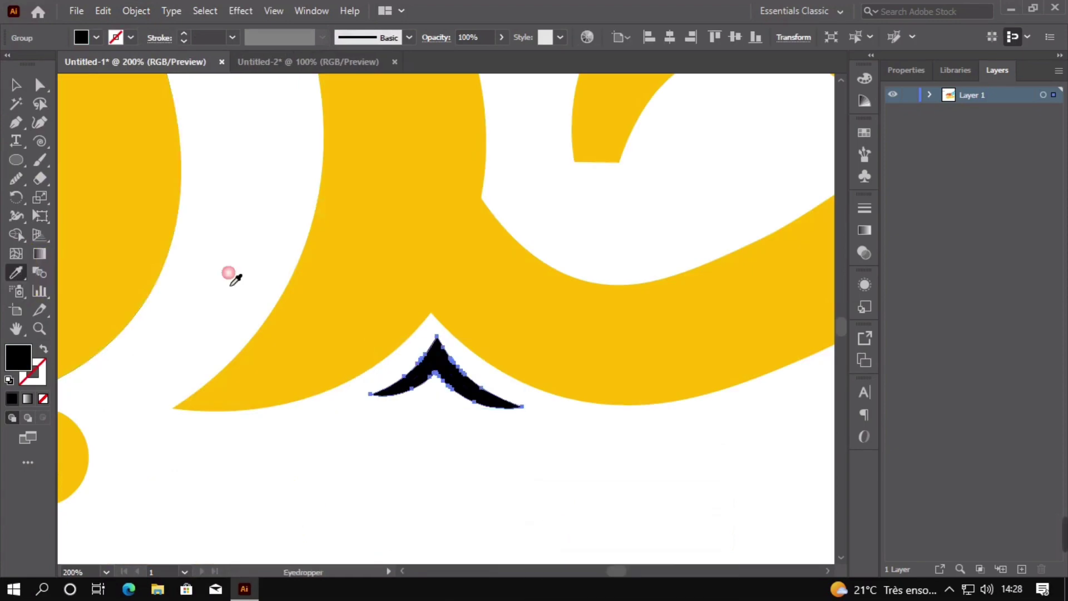
{"action": "left_click", "coordinate": [394, 245]}
{"action": "left_click", "coordinate": [17, 89]}
{"action": "left_click", "coordinate": [473, 363]}
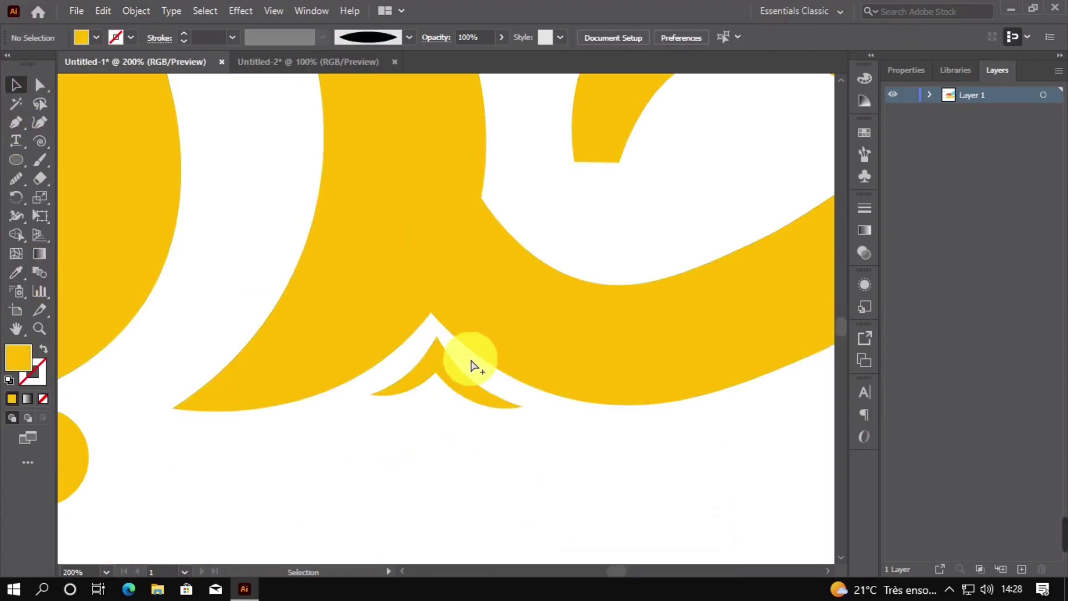
Nudge the yellow V-shaped mark left and up into the notch beneath the lower line and rotate it slightly.
{"action": "scroll", "coordinate": [551, 432], "scroll_direction": "down", "scroll_amount": 4}
{"action": "scroll", "coordinate": [555, 438], "scroll_direction": "up", "scroll_amount": 5}
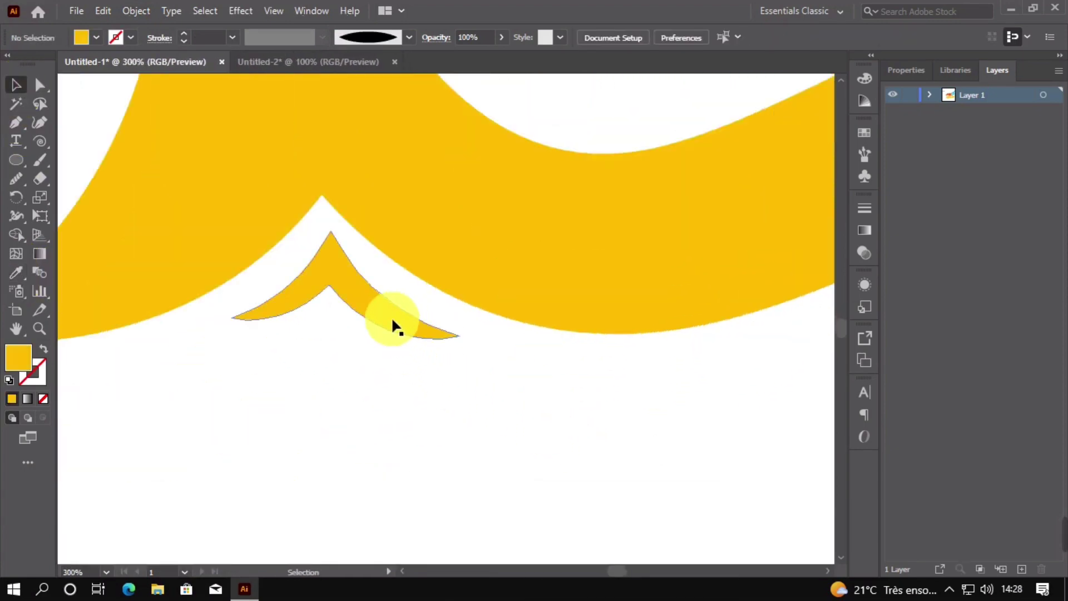
{"action": "left_click", "coordinate": [392, 317]}
{"action": "key", "text": "Left"}
{"action": "key", "text": "Left"}
{"action": "key", "text": "Left"}
{"action": "key", "text": "Left"}
{"action": "key", "text": "Left"}
{"action": "key", "text": "Left"}
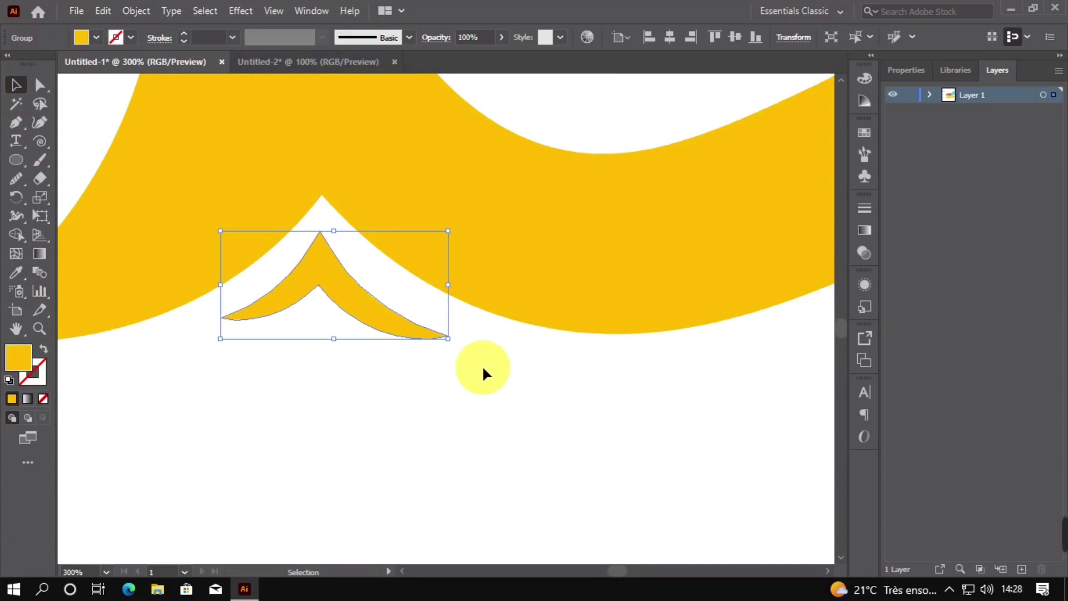
{"action": "key", "text": "Up"}
{"action": "key", "text": "Up"}
{"action": "key", "text": "Up"}
{"action": "key", "text": "Up"}
{"action": "key", "text": "Up"}
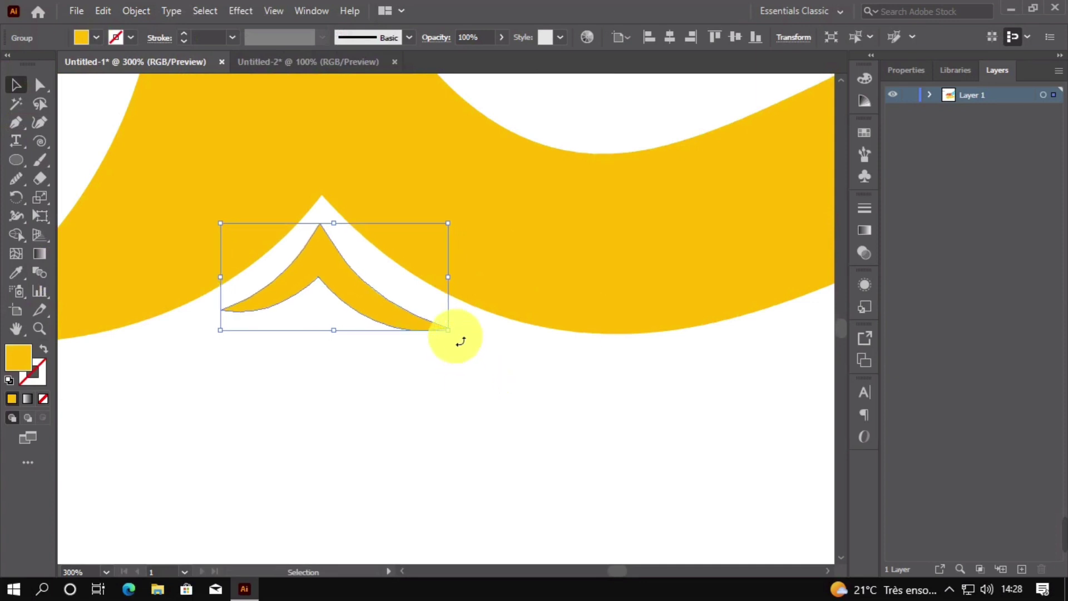
{"action": "left_click_drag", "start_coordinate": [453, 339], "coordinate": [455, 334]}
{"action": "left_click", "coordinate": [358, 369]}
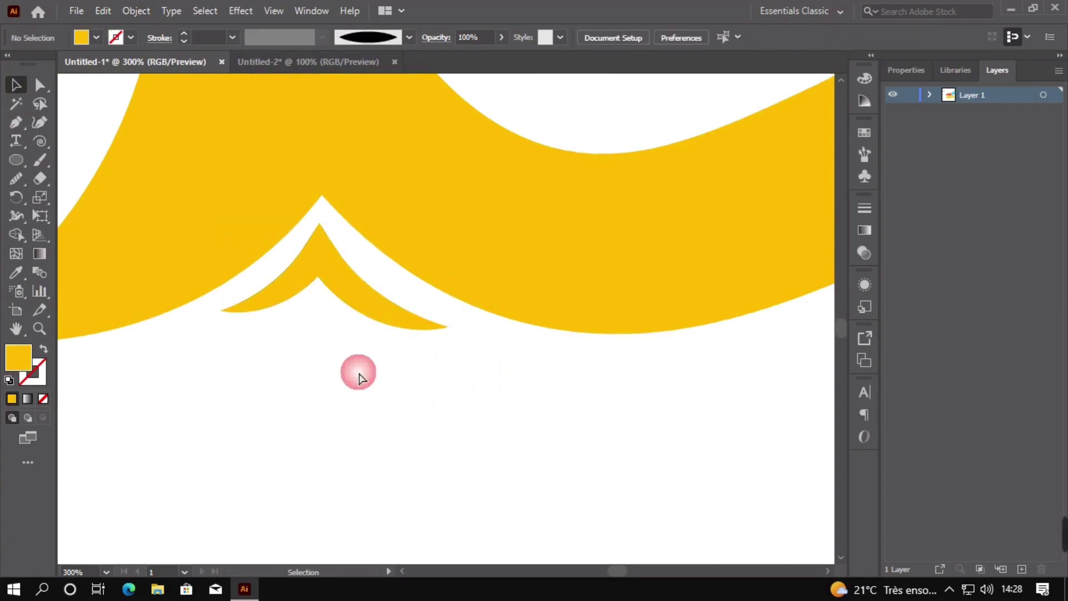
Draw a spiral beneath the junction of the cyan word's stem and curve, with a yellow FFBC00 stroke and no fill.
{"action": "scroll", "coordinate": [429, 393], "scroll_direction": "down", "scroll_amount": 5}
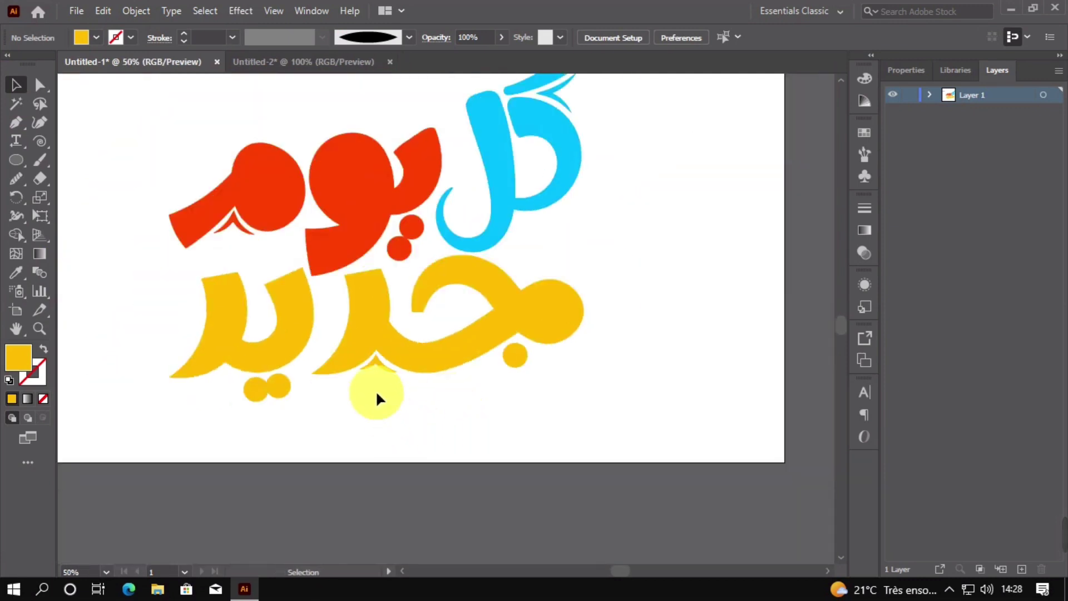
{"action": "left_click_drag", "start_coordinate": [356, 337], "coordinate": [369, 385]}
{"action": "scroll", "coordinate": [462, 429], "scroll_direction": "down", "scroll_amount": 1}
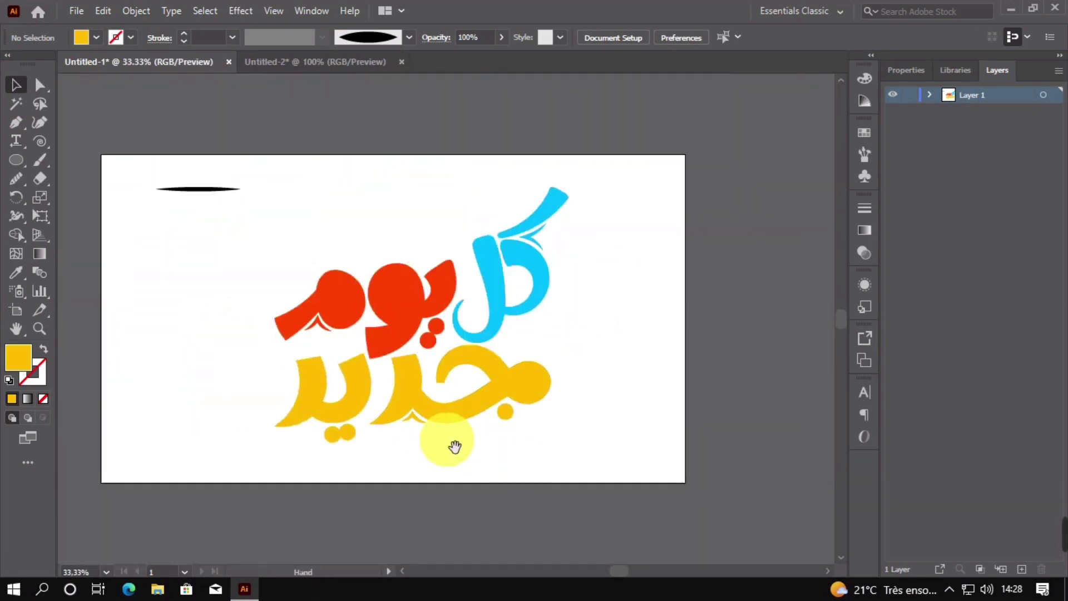
{"action": "left_click_drag", "start_coordinate": [455, 446], "coordinate": [436, 404]}
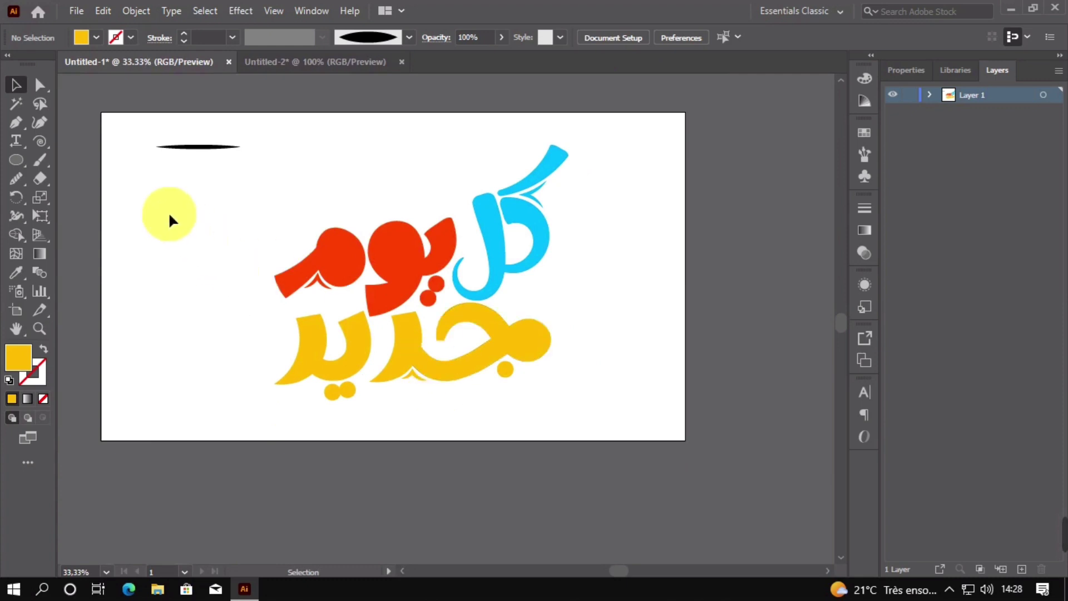
{"action": "left_click_drag", "start_coordinate": [37, 141], "coordinate": [94, 177]}
{"action": "scroll", "coordinate": [536, 265], "scroll_direction": "up", "scroll_amount": 2}
{"action": "scroll", "coordinate": [537, 265], "scroll_direction": "up", "scroll_amount": 2}
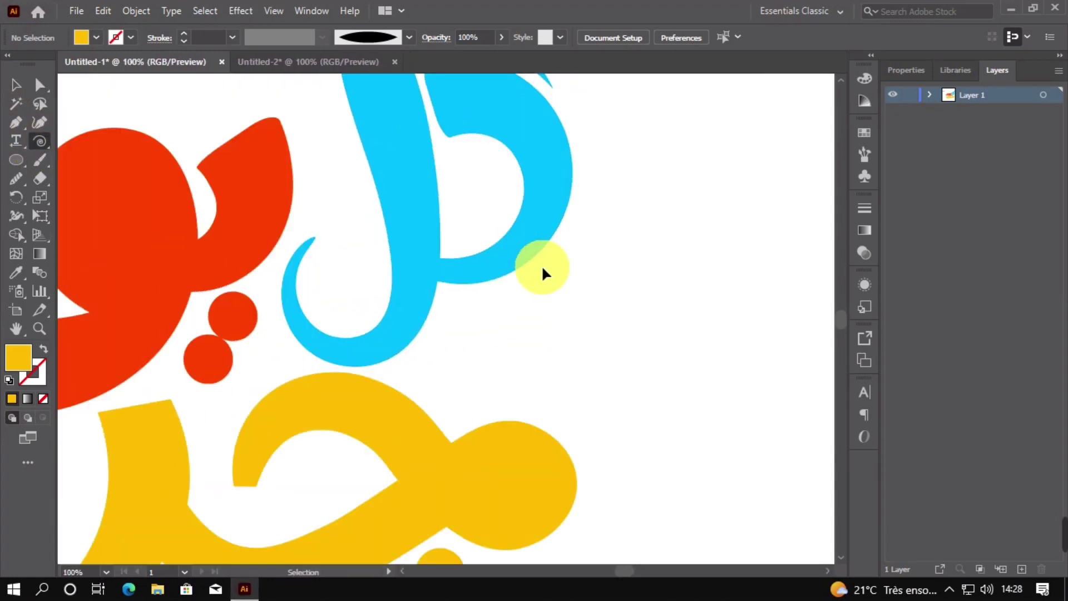
{"action": "mouse_move", "coordinate": [400, 368]}
{"action": "left_mouse_down"}
{"action": "mouse_move", "coordinate": [510, 427]}
{"action": "mouse_move", "coordinate": [498, 418]}
{"action": "left_mouse_up"}
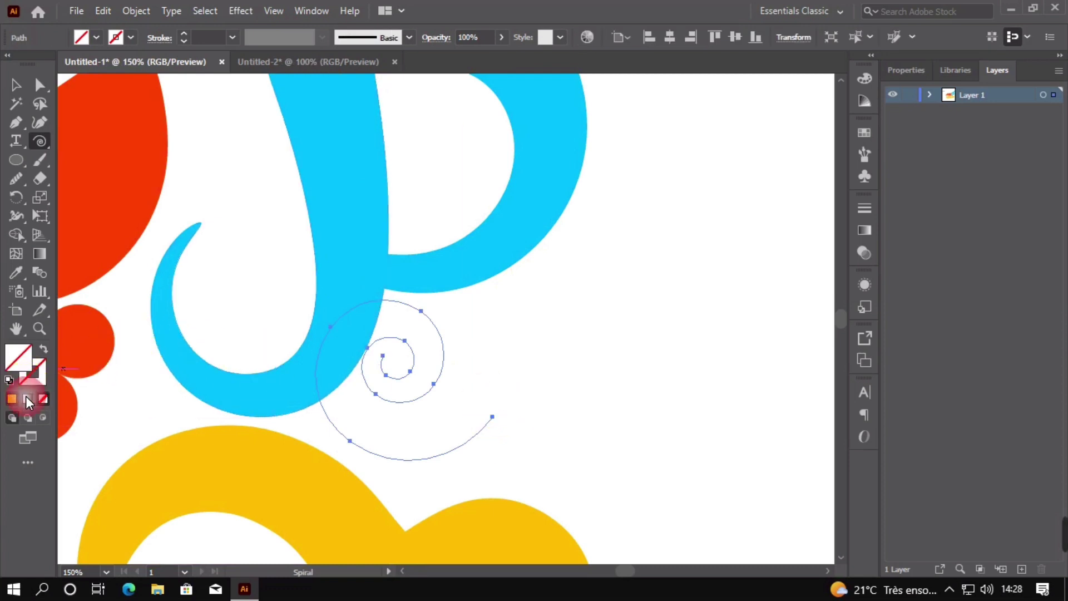
{"action": "left_click", "coordinate": [11, 398]}
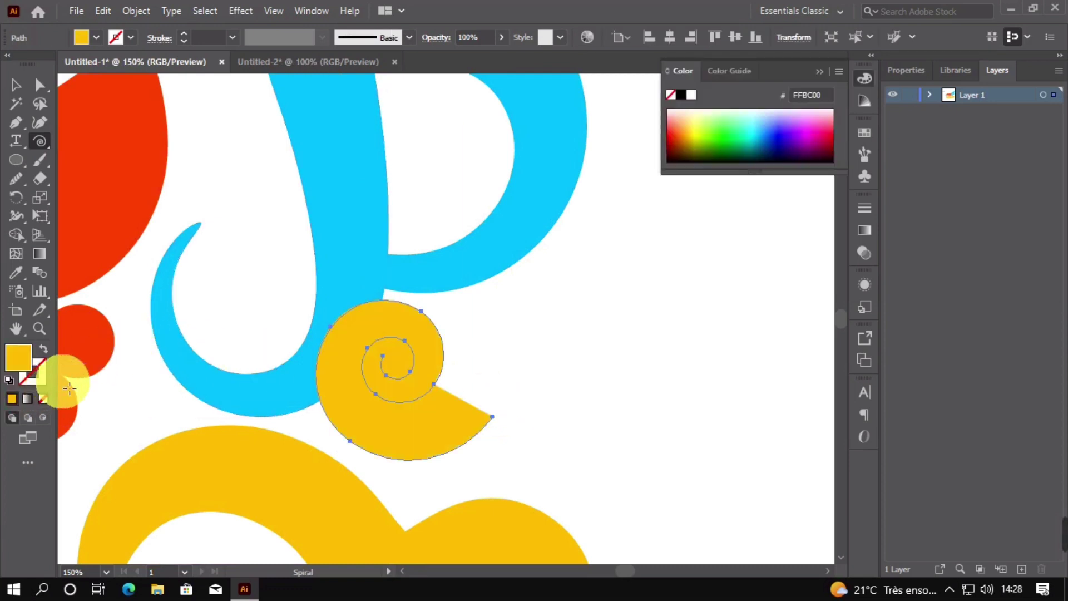
{"action": "left_click", "coordinate": [44, 349]}
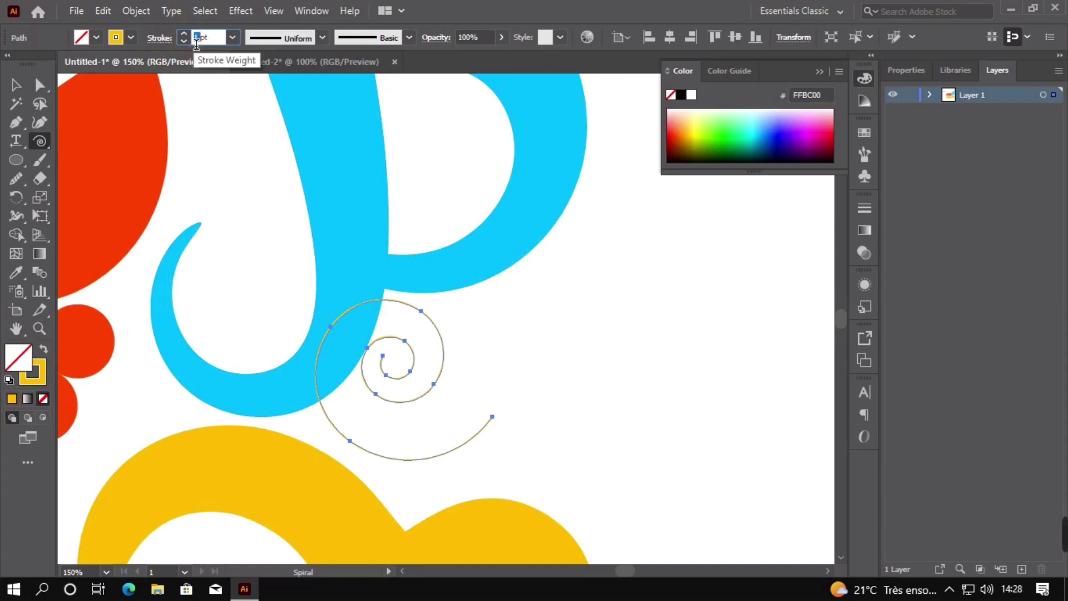
Try a 20 pt stroke weight on the spiral and settle on 10 pt.
{"action": "type", "text": "20"}
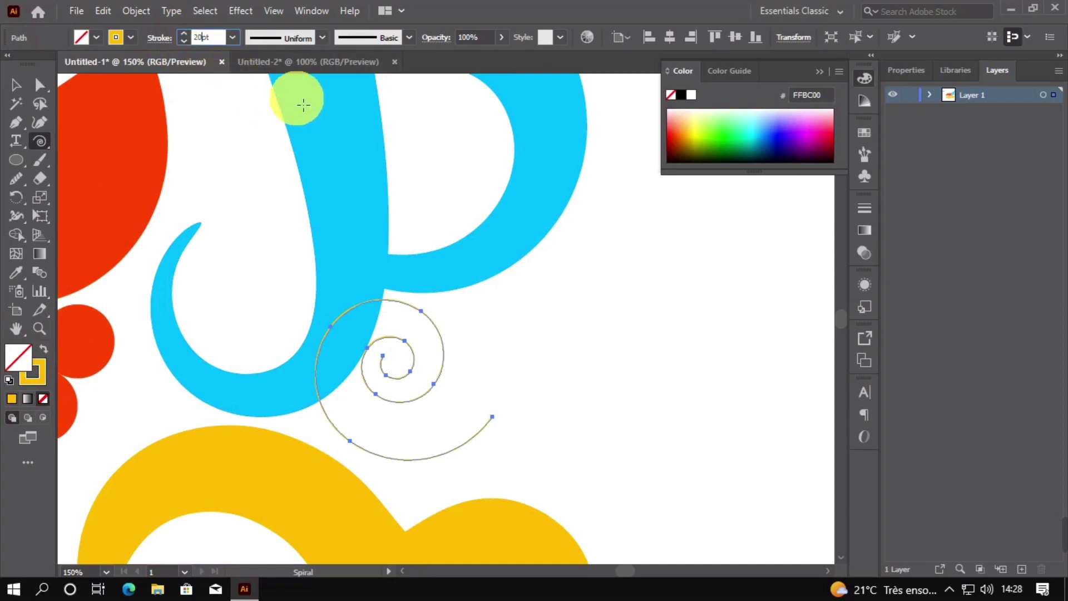
{"action": "key", "text": "Return"}
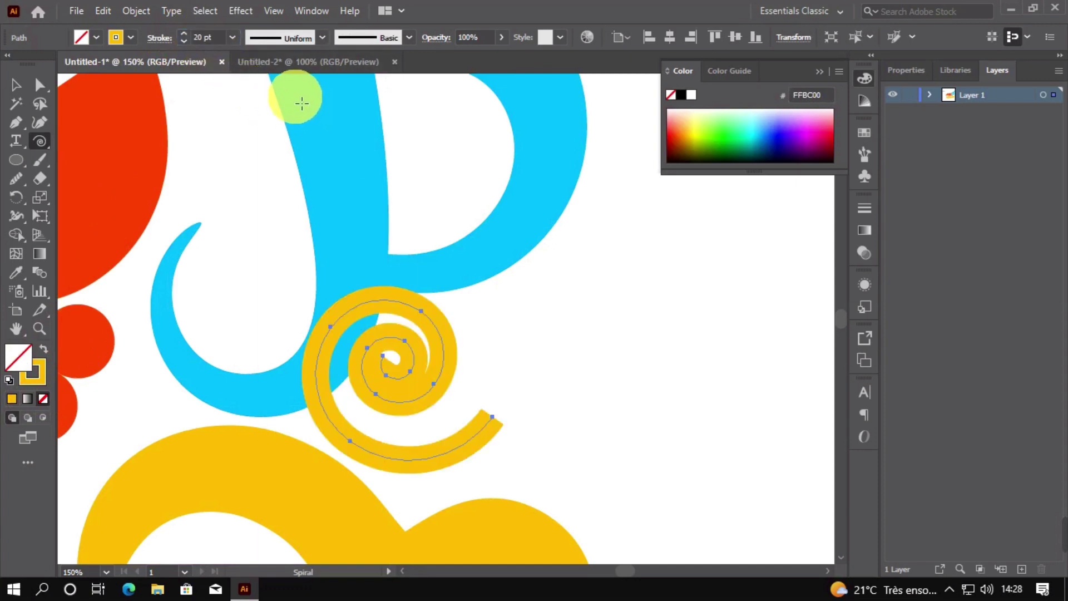
{"action": "double_click", "coordinate": [202, 39]}
{"action": "type", "text": "10"}
{"action": "key", "text": "Return"}
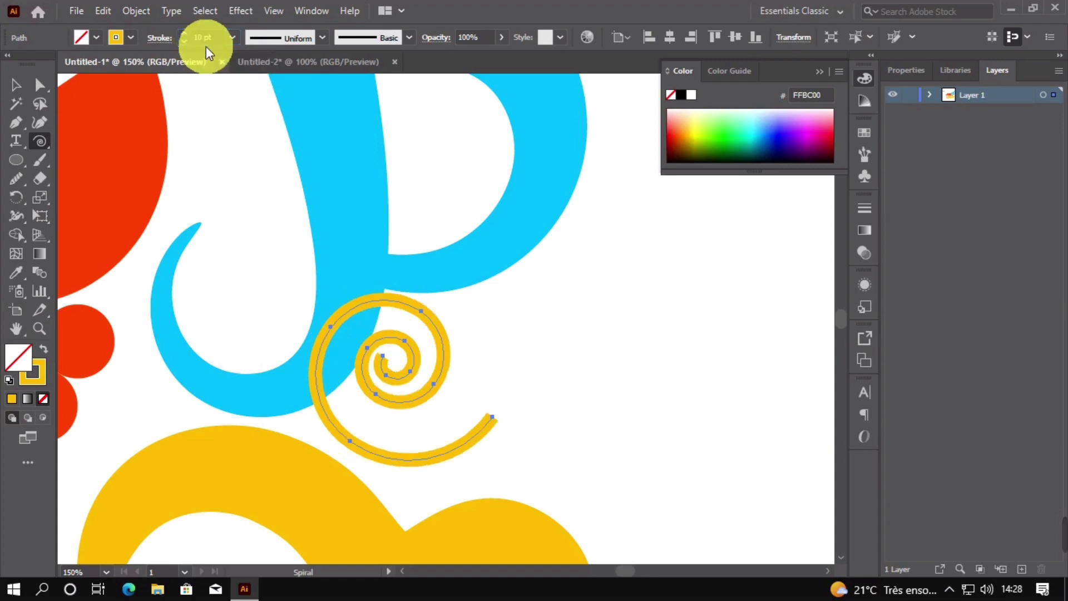
Expand the yellow spiral's stroke into a filled shape.
{"action": "left_click", "coordinate": [139, 11]}
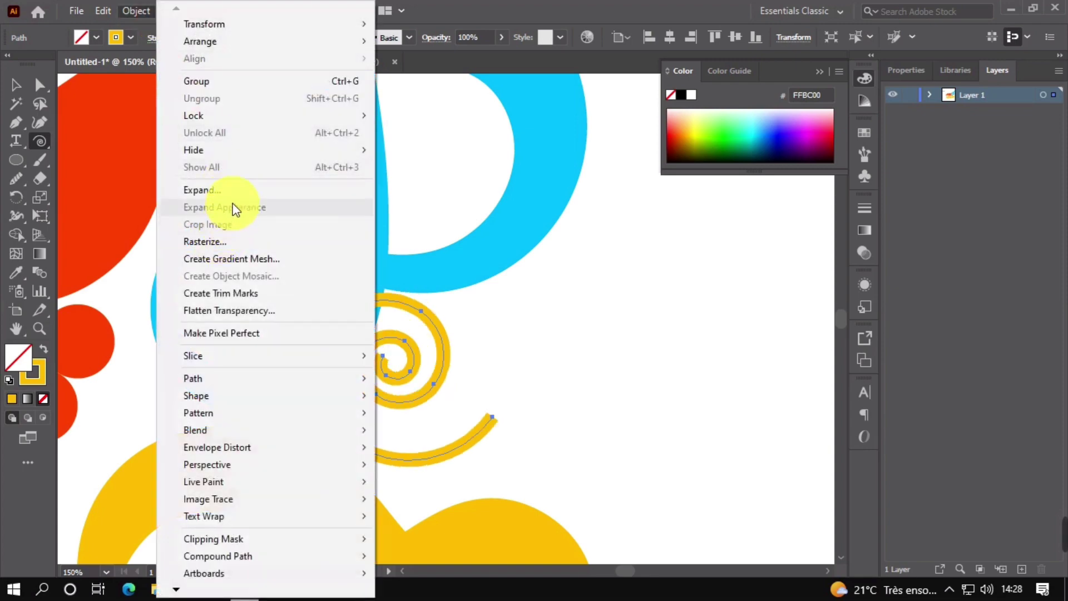
{"action": "left_click", "coordinate": [223, 190]}
{"action": "left_click", "coordinate": [496, 384]}
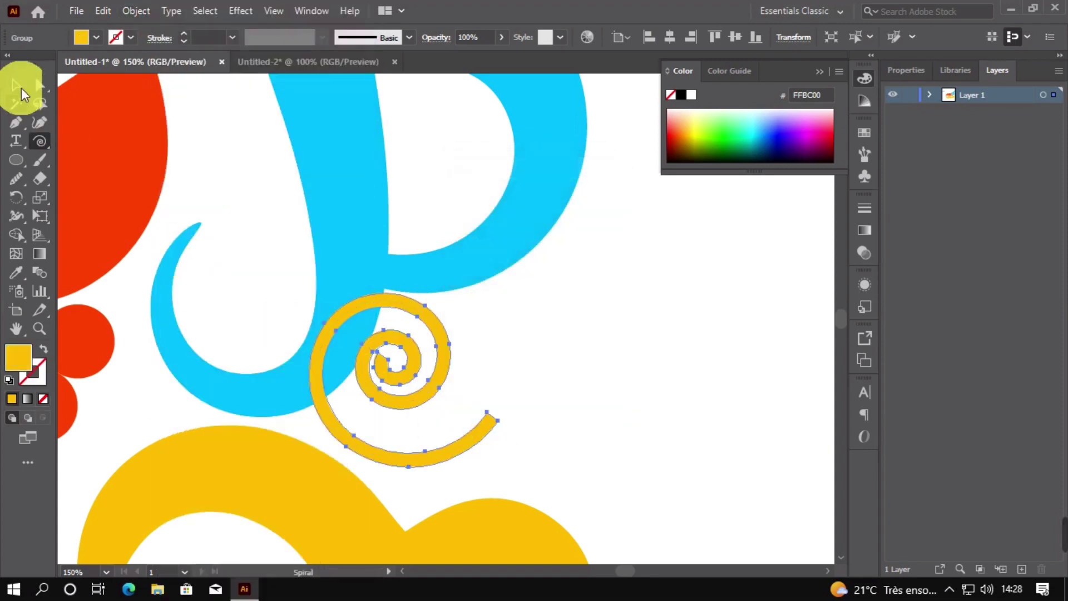
Shrink and rotate the spiral, and place it with its outer end overlapping the lower part of the cyan stem.
{"action": "left_click", "coordinate": [17, 85]}
{"action": "left_click_drag", "start_coordinate": [499, 468], "coordinate": [372, 350]}
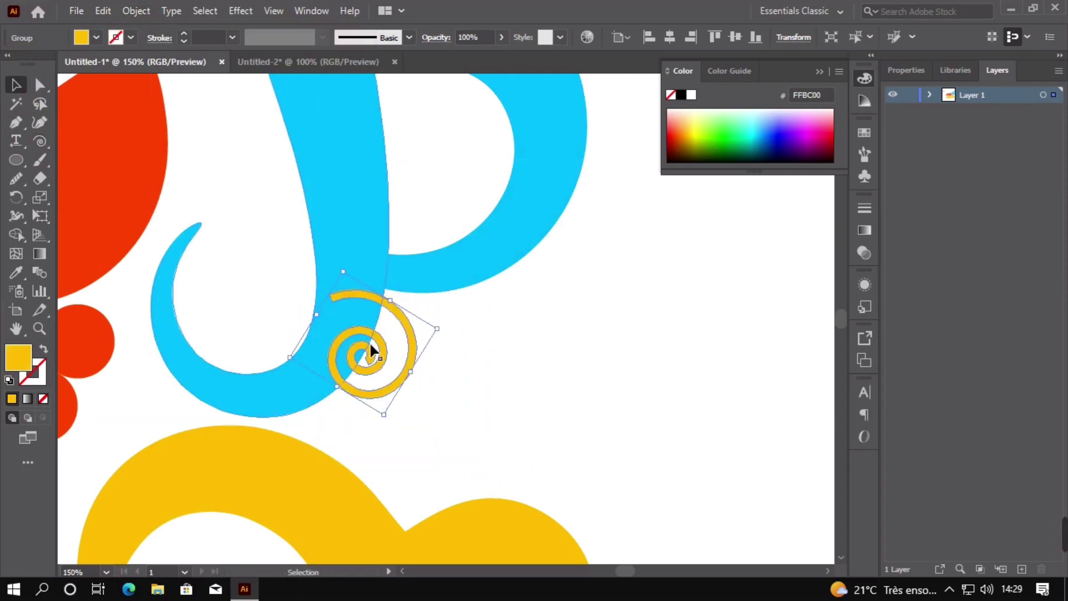
{"action": "left_click_drag", "start_coordinate": [360, 390], "coordinate": [383, 416]}
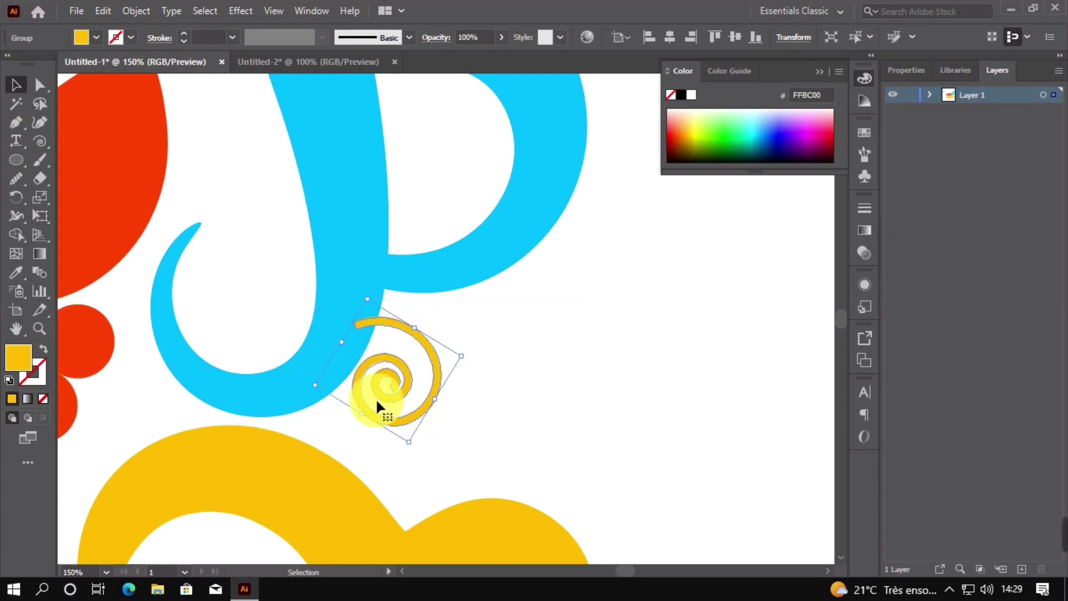
Fill the spiral with the cyan 00BDFF sampled from the word's stem.
{"action": "double_click", "coordinate": [19, 359]}
{"action": "left_click", "coordinate": [685, 204]}
{"action": "left_click", "coordinate": [15, 272]}
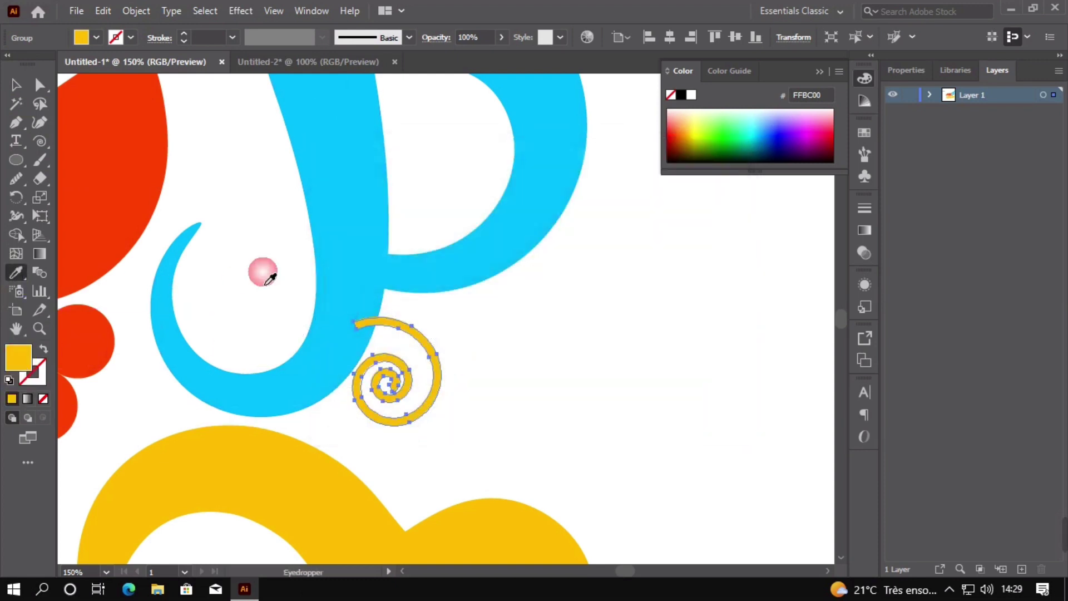
{"action": "left_click", "coordinate": [370, 268]}
{"action": "left_click", "coordinate": [15, 86]}
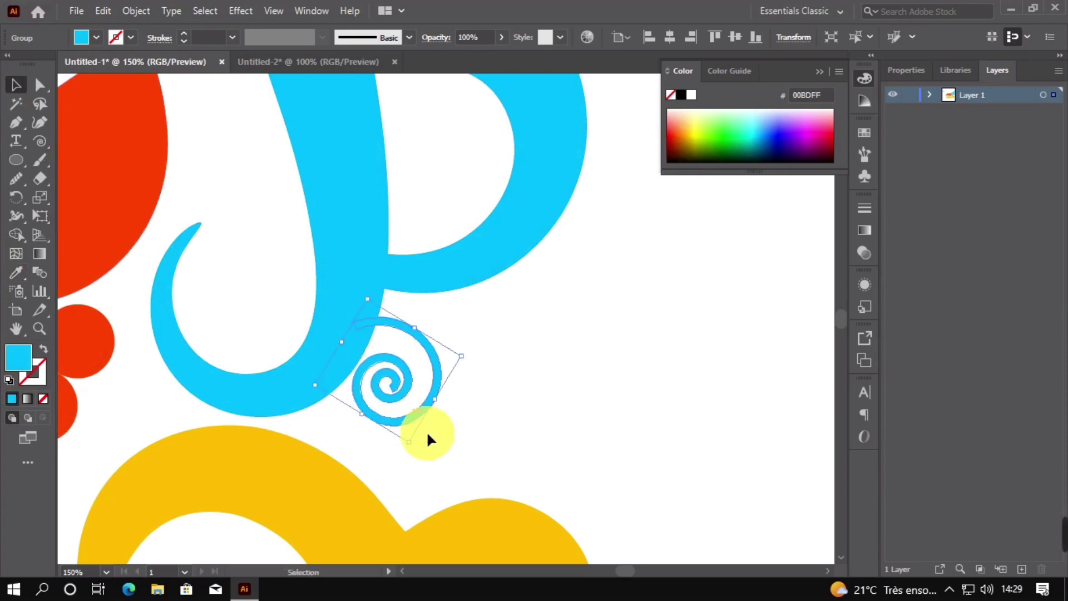
Enlarge the cyan spiral and rotate it slightly so its outer end merges into the word's stem.
{"action": "left_click_drag", "start_coordinate": [437, 410], "coordinate": [500, 435]}
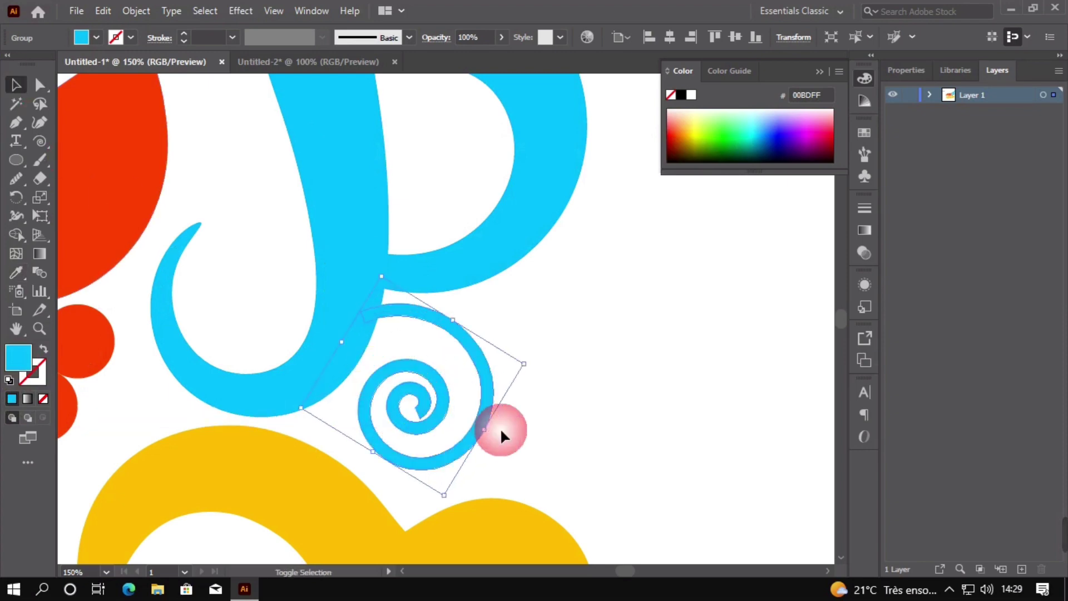
{"action": "left_click", "coordinate": [579, 400]}
{"action": "scroll", "coordinate": [576, 398], "scroll_direction": "down", "scroll_amount": 3}
{"action": "scroll", "coordinate": [567, 417], "scroll_direction": "up", "scroll_amount": 3}
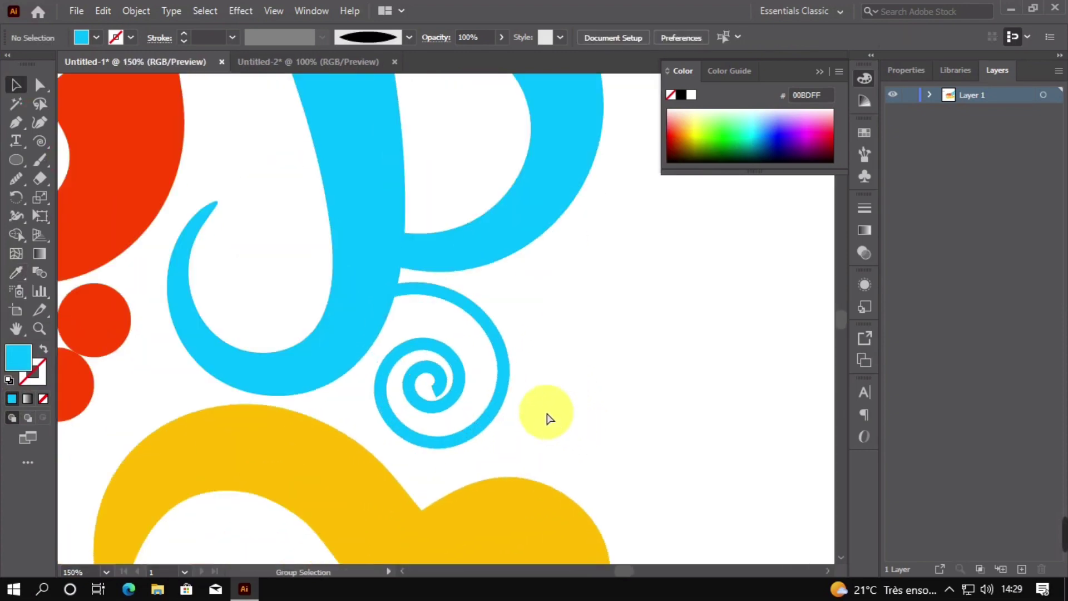
{"action": "left_click", "coordinate": [498, 410]}
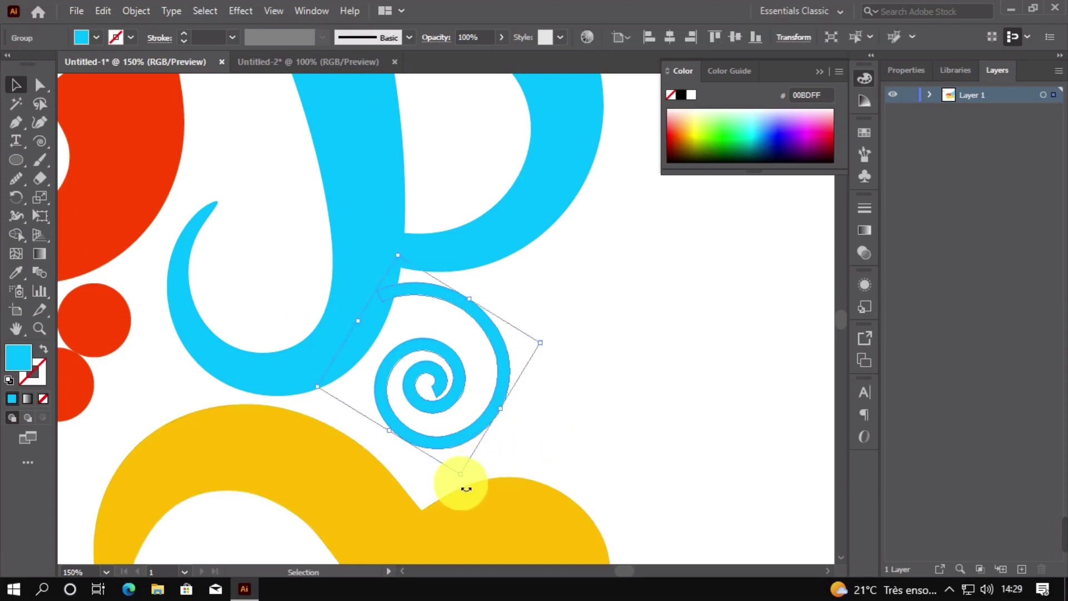
{"action": "left_click_drag", "start_coordinate": [460, 489], "coordinate": [470, 444]}
{"action": "left_click", "coordinate": [484, 404]}
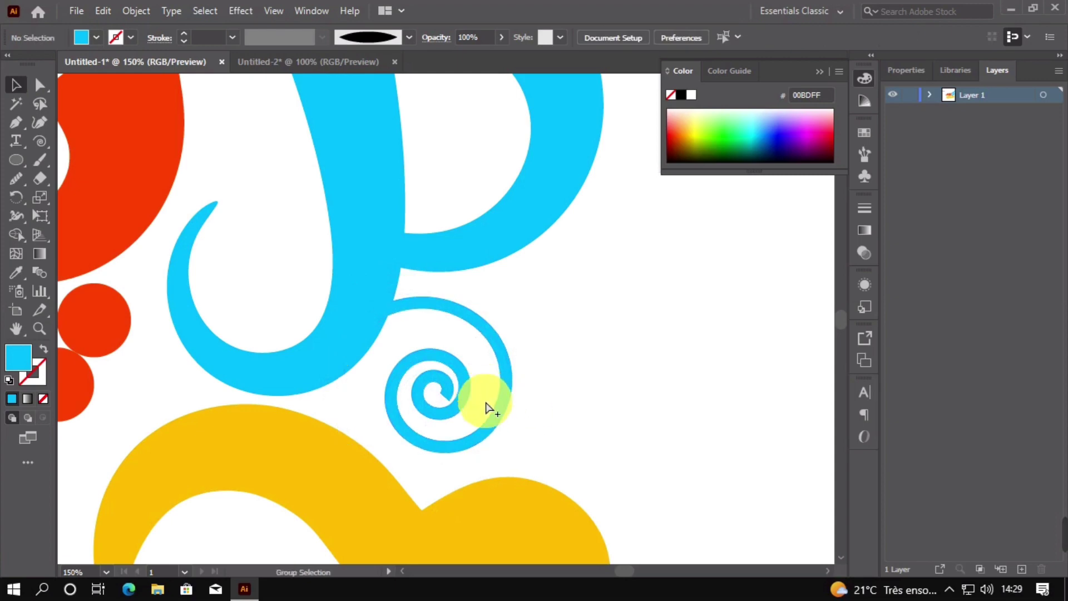
{"action": "scroll", "coordinate": [502, 418], "scroll_direction": "down", "scroll_amount": 3}
{"action": "scroll", "coordinate": [539, 381], "scroll_direction": "up", "scroll_amount": 3}
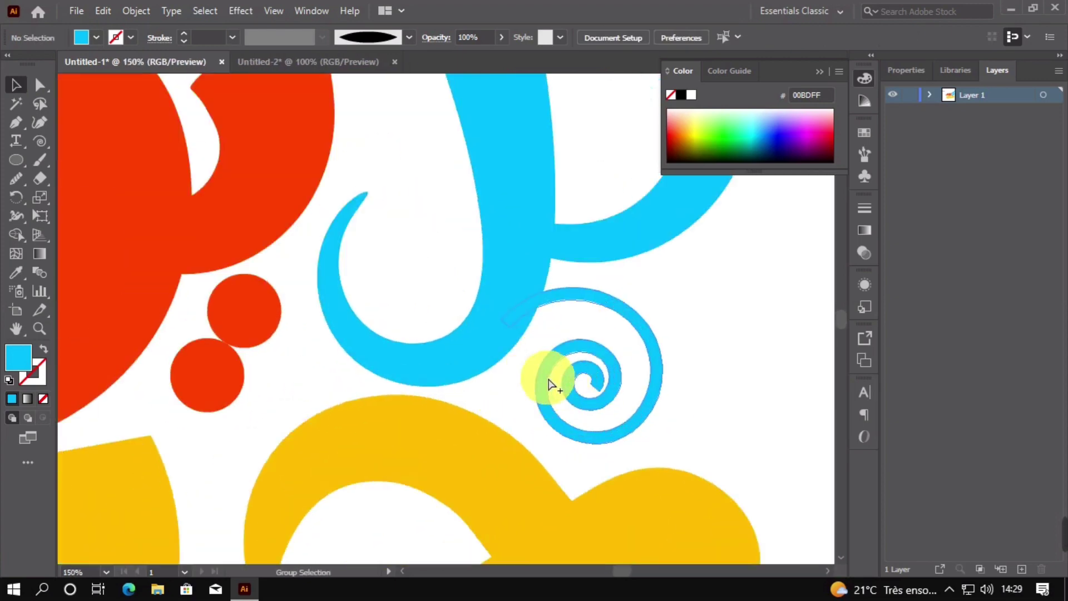
Shift the cyan spiral slightly so its outer end sits deeper inside the cyan word's stem.
{"action": "left_click_drag", "start_coordinate": [573, 389], "coordinate": [566, 388]}
{"action": "left_click", "coordinate": [694, 375]}
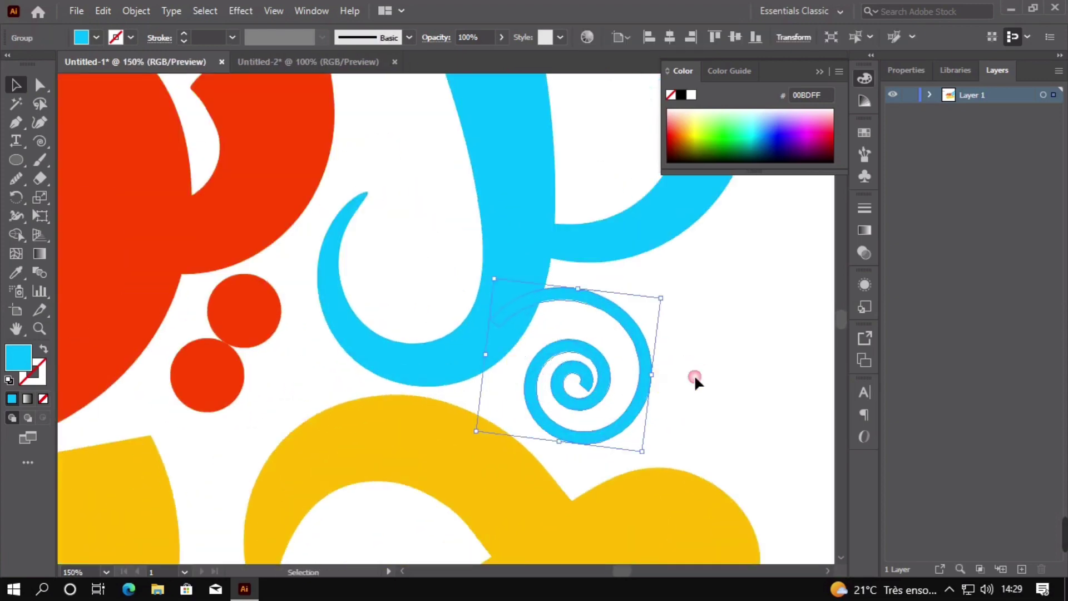
{"action": "scroll", "coordinate": [365, 398], "scroll_direction": "down", "scroll_amount": 2}
Place a smaller copy of the cyan spiral, recoloured yellow FFBC00, under the left tail of the yellow word.
{"action": "mouse_move", "coordinate": [369, 400]}
{"action": "left_mouse_down"}
{"action": "mouse_move", "coordinate": [389, 337]}
{"action": "mouse_move", "coordinate": [452, 310]}
{"action": "mouse_move", "coordinate": [432, 312]}
{"action": "left_mouse_up"}
{"action": "left_click", "coordinate": [523, 306]}
{"action": "left_click_drag", "start_coordinate": [659, 322], "coordinate": [155, 386]}
{"action": "left_click_drag", "start_coordinate": [246, 408], "coordinate": [325, 272]}
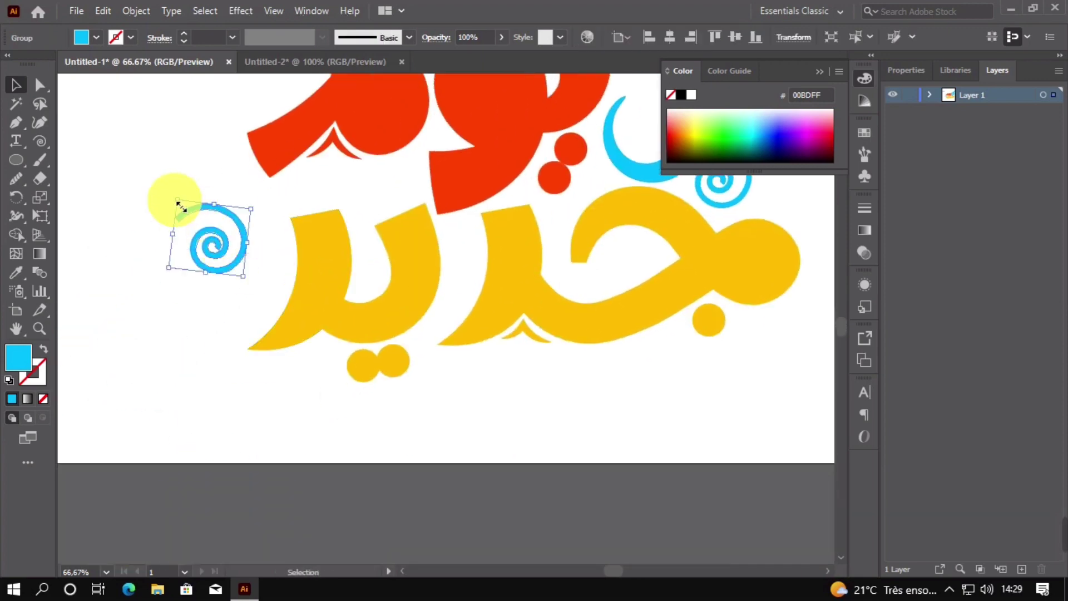
{"action": "left_click_drag", "start_coordinate": [178, 204], "coordinate": [231, 265]}
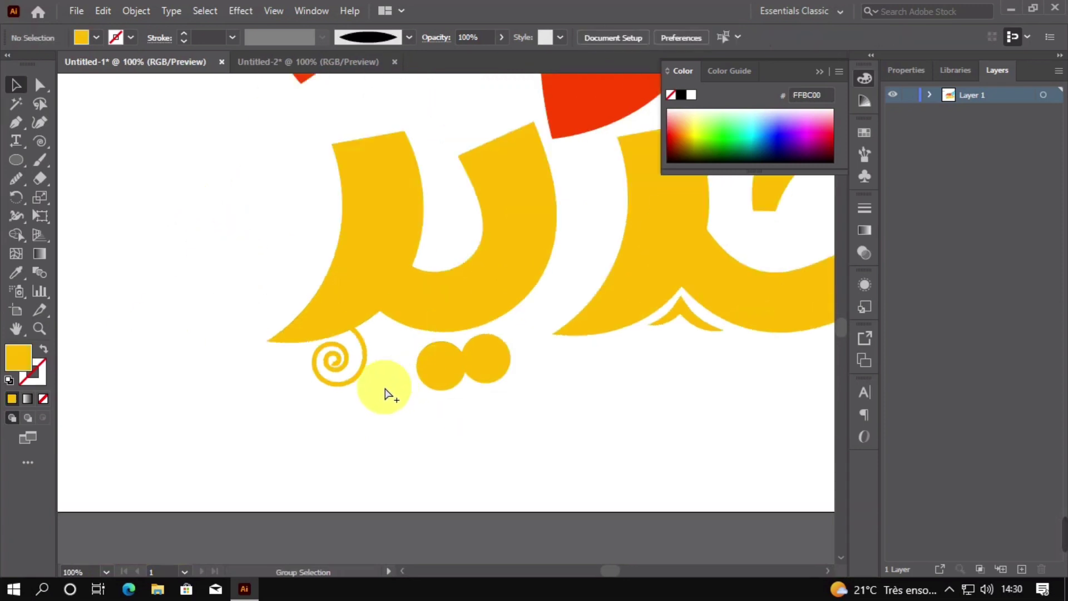
Shrink the yellow spiral a little and rotate it so its outer end merges into the yellow letter above.
{"action": "scroll", "coordinate": [367, 388], "scroll_direction": "up", "scroll_amount": 3}
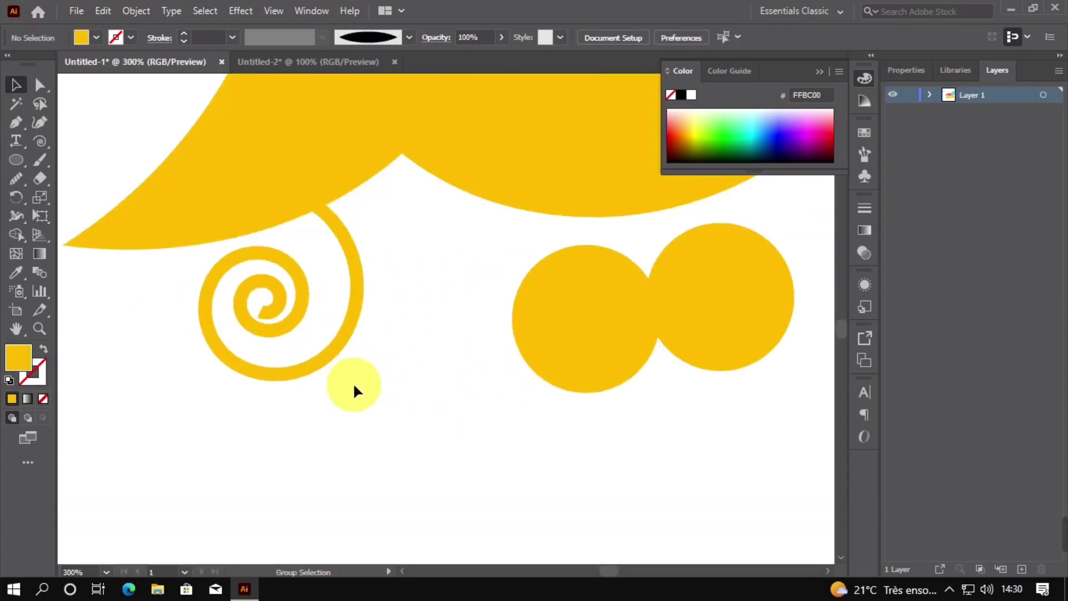
{"action": "left_click", "coordinate": [310, 373]}
{"action": "left_click_drag", "start_coordinate": [211, 383], "coordinate": [248, 337]}
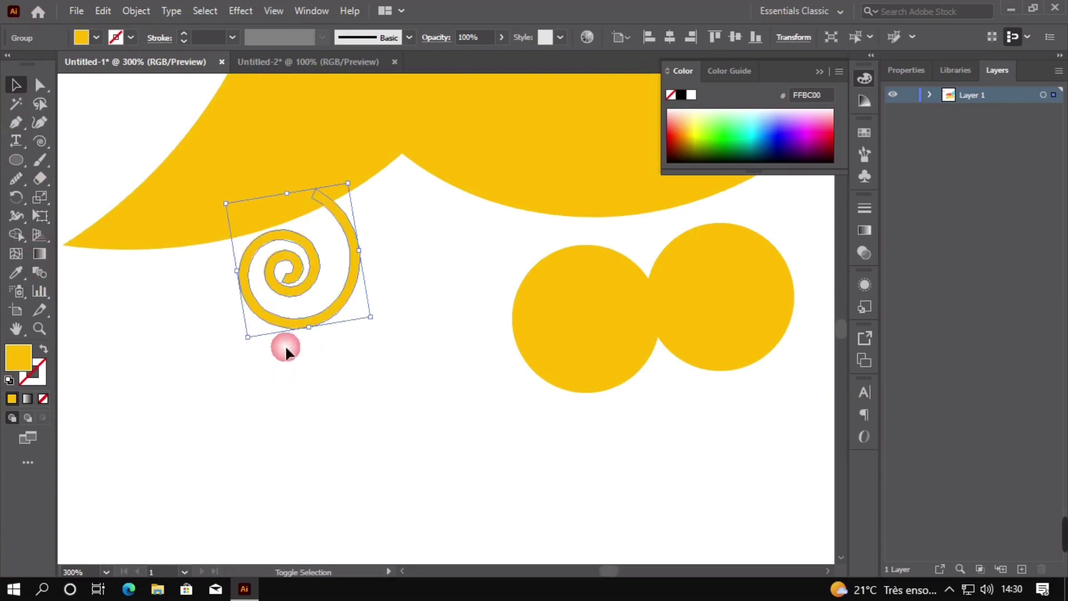
{"action": "left_click_drag", "start_coordinate": [384, 329], "coordinate": [425, 302]}
{"action": "left_click", "coordinate": [455, 384]}
Add a copy of the small yellow spiral in the gap between the two yellow letter groups, attached to the left group's upper right side.
{"action": "scroll", "coordinate": [462, 387], "scroll_direction": "down", "scroll_amount": 4}
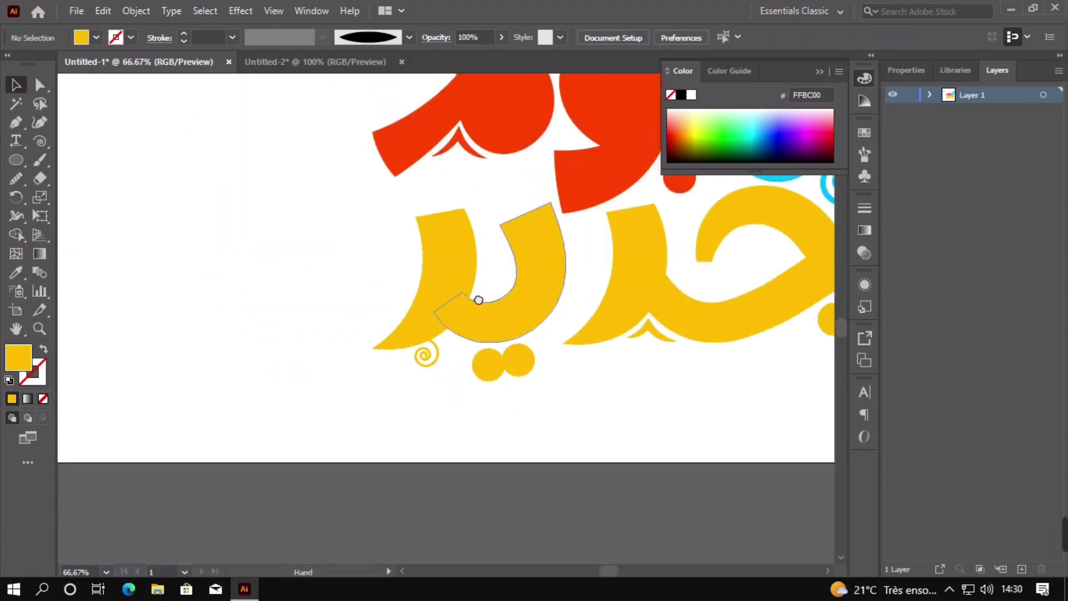
{"action": "scroll", "coordinate": [334, 393], "scroll_direction": "down", "scroll_amount": 1}
{"action": "scroll", "coordinate": [341, 410], "scroll_direction": "up", "scroll_amount": 3}
{"action": "left_click_drag", "start_coordinate": [299, 488], "coordinate": [399, 282]}
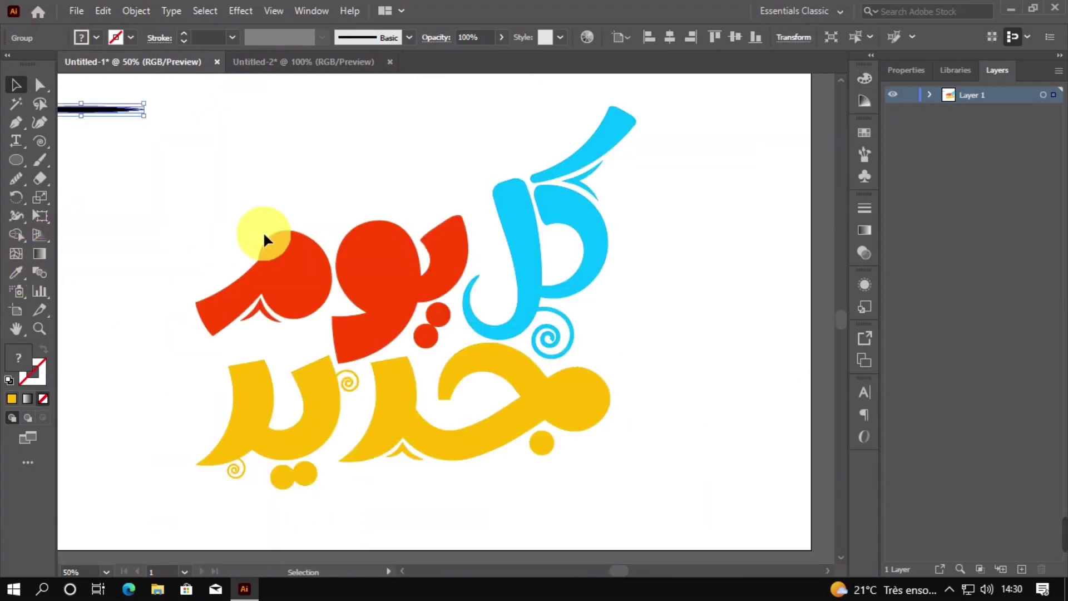
Copy the complete coloured lettering and paste the copy in back of the original.
{"action": "left_click", "coordinate": [265, 239]}
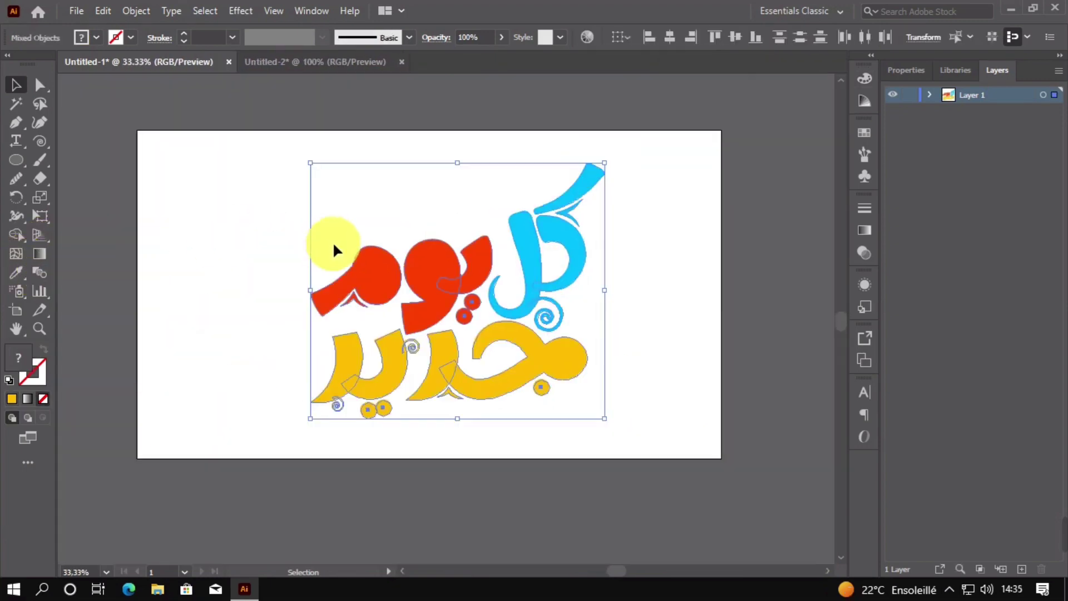
{"action": "key", "text": "alt+e"}
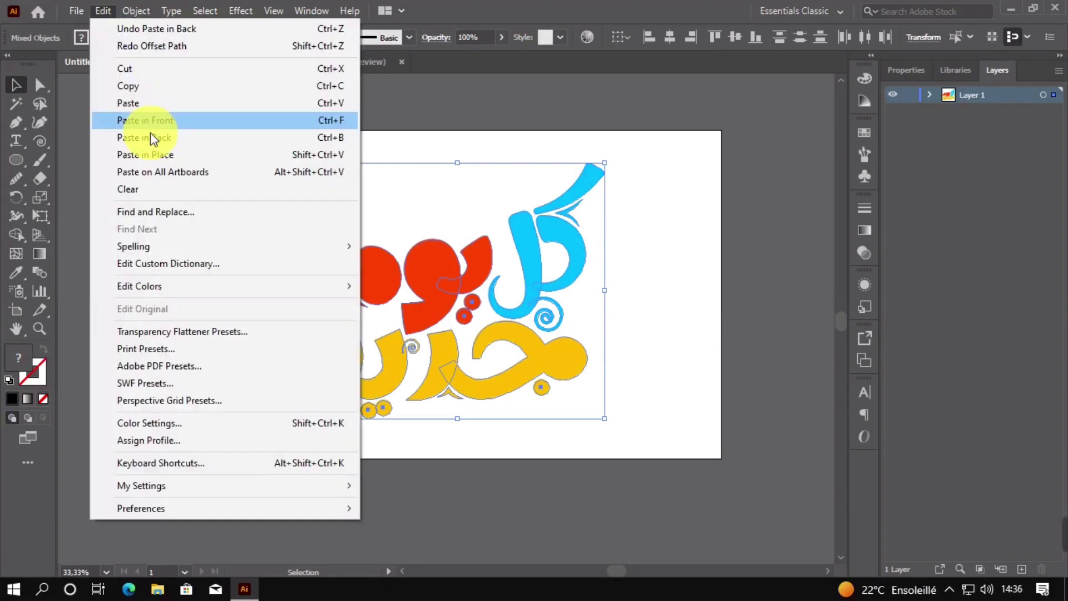
{"action": "left_click", "coordinate": [133, 81]}
{"action": "left_click", "coordinate": [103, 10]}
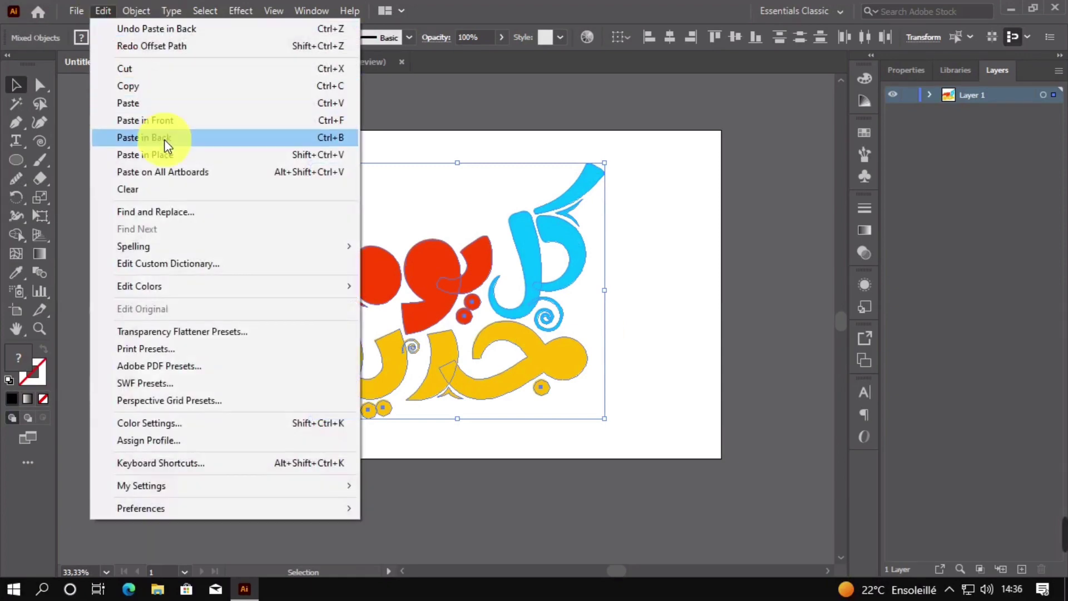
{"action": "left_click", "coordinate": [162, 139]}
Offset the paths of the pasted lettering by 40 px with round joins.
{"action": "left_click", "coordinate": [136, 10]}
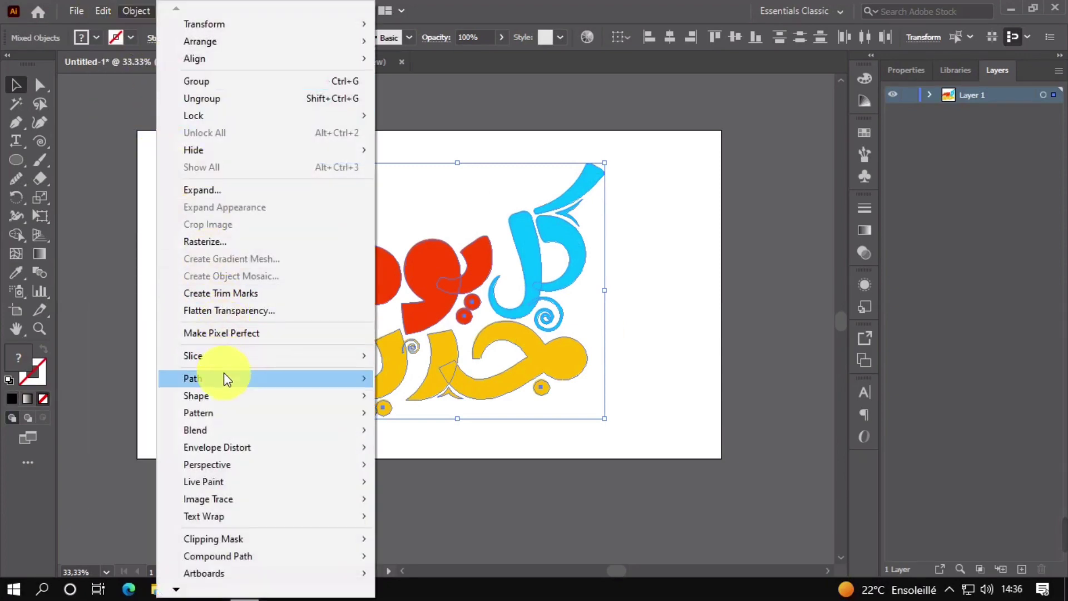
{"action": "mouse_move", "coordinate": [227, 383]}
{"action": "left_click", "coordinate": [468, 442]}
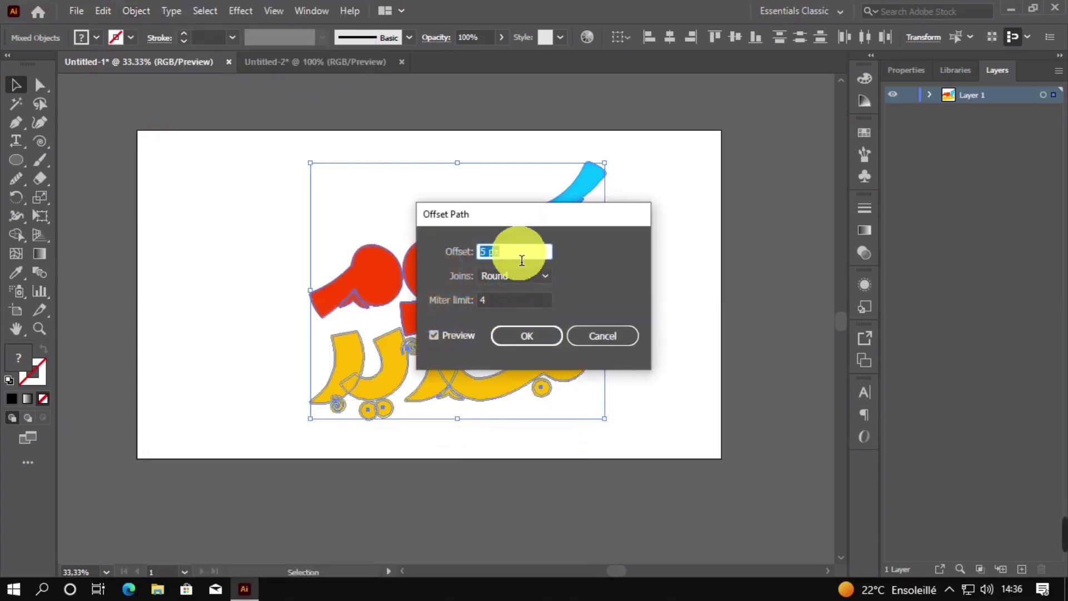
{"action": "type", "text": "40"}
{"action": "key", "text": "Tab"}
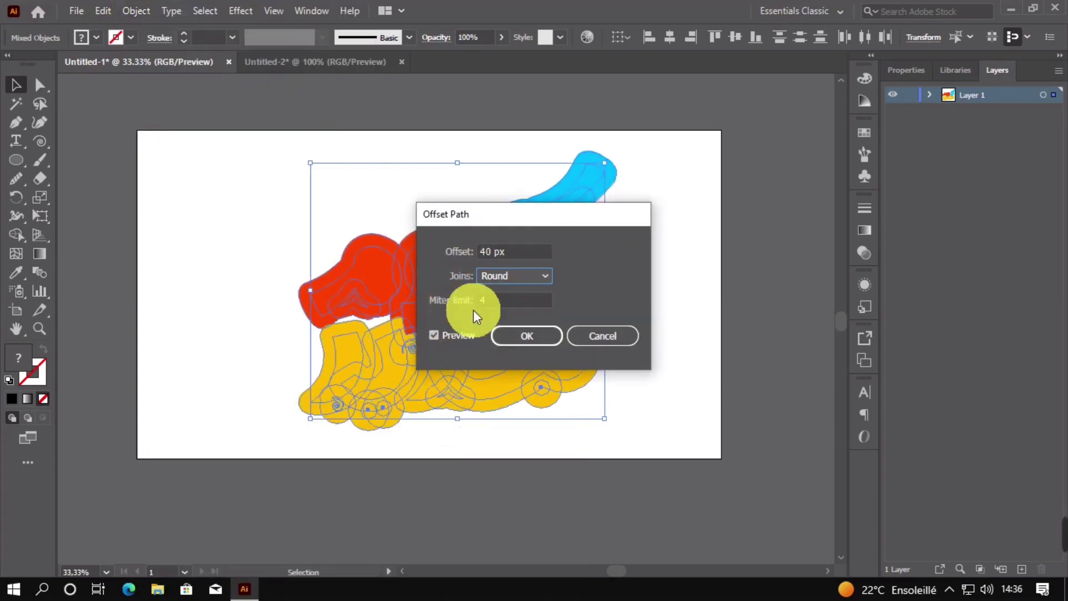
{"action": "left_click", "coordinate": [524, 337]}
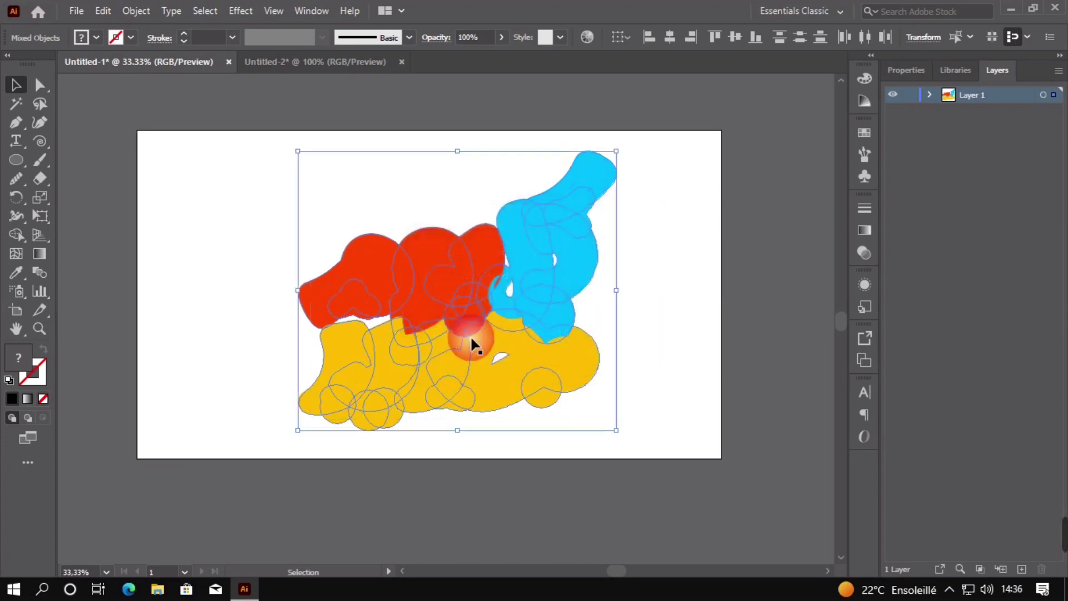
Fill the offset shapes behind the lettering with black 000000.
{"action": "double_click", "coordinate": [14, 365]}
{"action": "left_click_drag", "start_coordinate": [459, 347], "coordinate": [284, 413]}
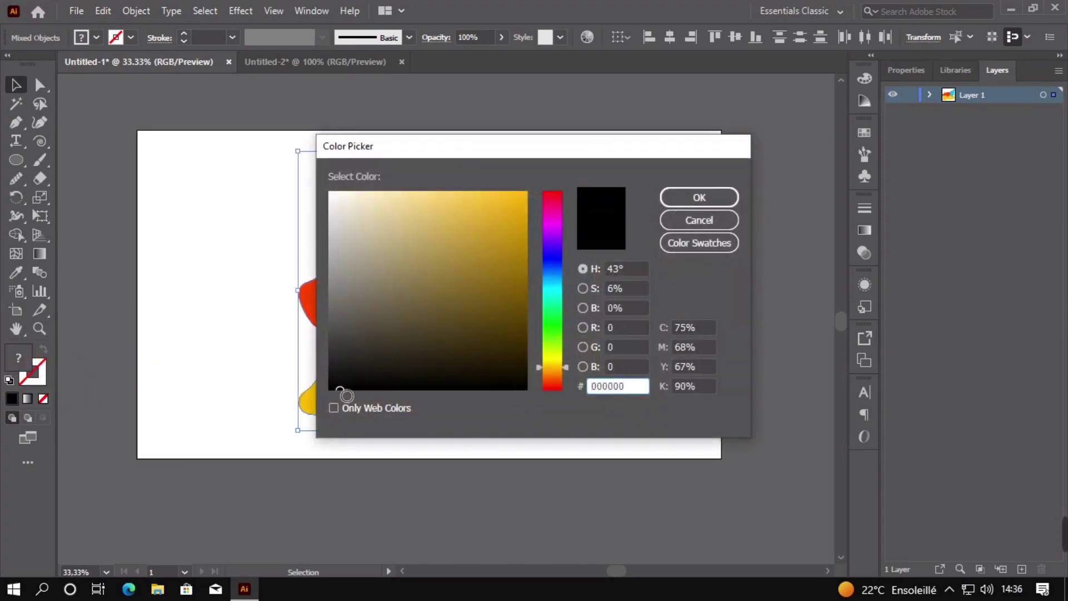
{"action": "left_click", "coordinate": [676, 199]}
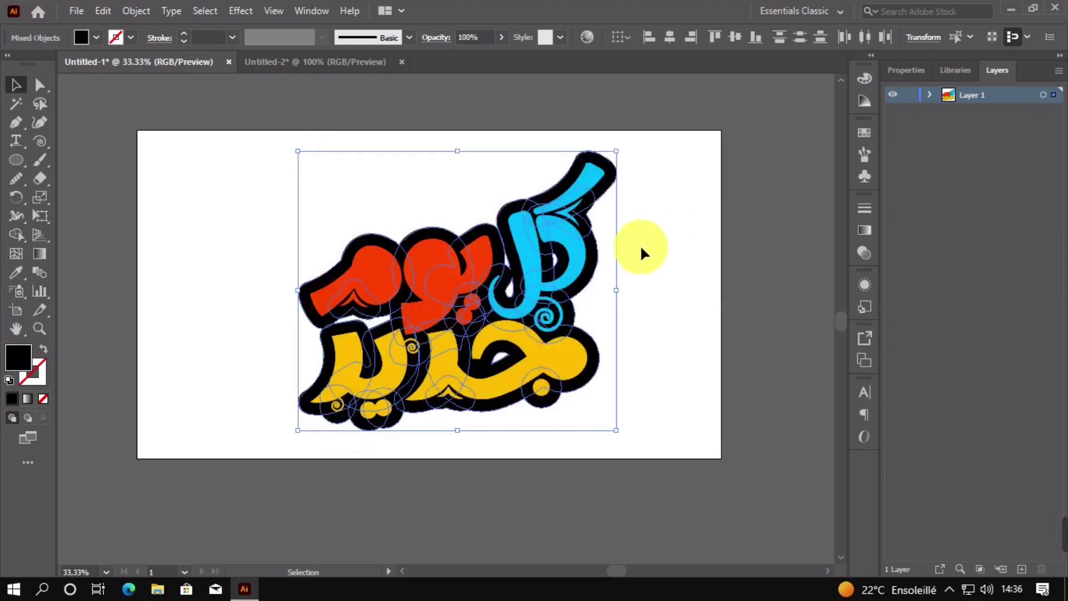
{"action": "left_click", "coordinate": [654, 304]}
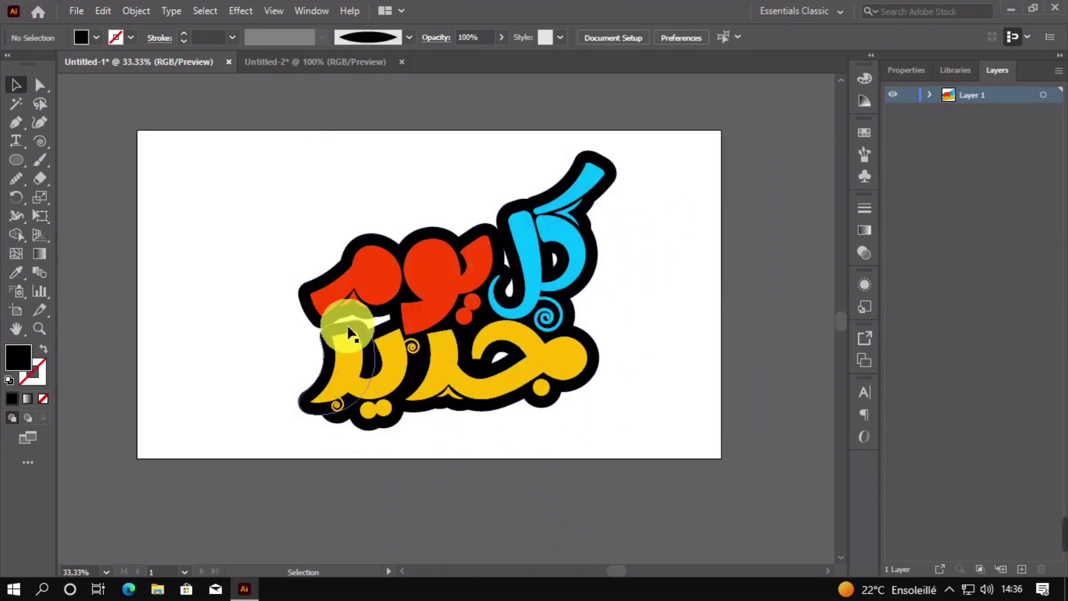
Cover the white gap between the left red letter and the yellow word with a black Pen tool shape.
{"action": "scroll", "coordinate": [347, 315], "scroll_direction": "up", "scroll_amount": 5}
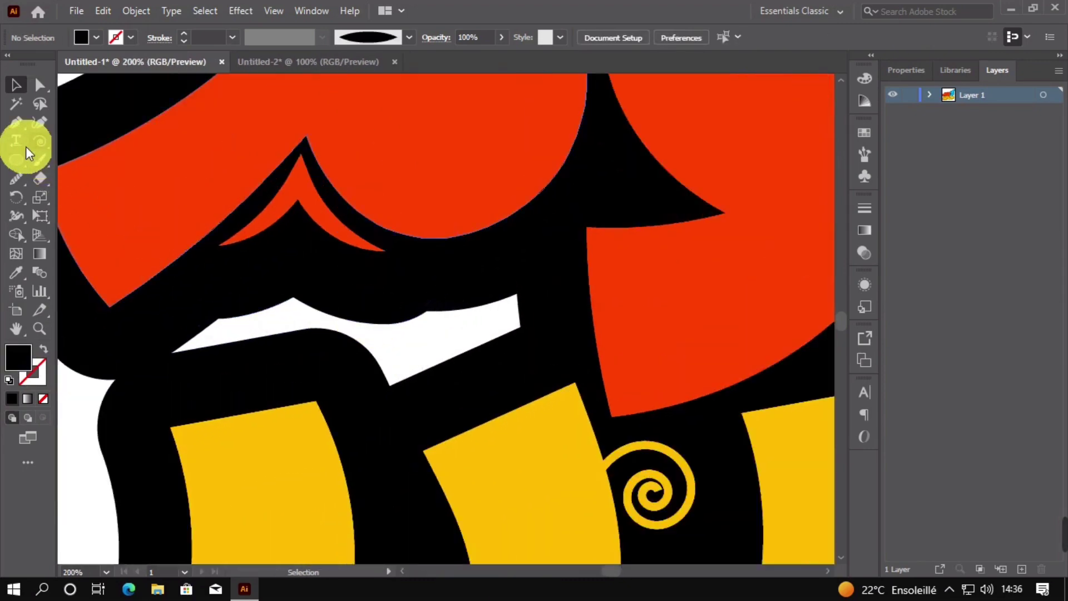
{"action": "left_click_drag", "start_coordinate": [244, 281], "coordinate": [269, 245]}
{"action": "left_click", "coordinate": [161, 379]}
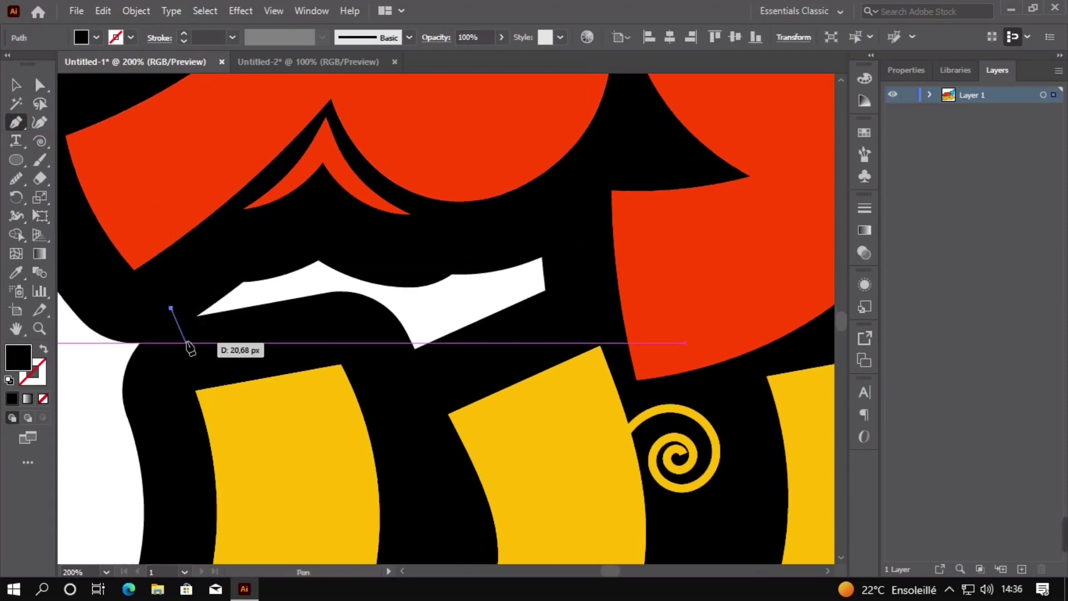
{"action": "left_click", "coordinate": [343, 354]}
{"action": "left_click", "coordinate": [422, 384]}
{"action": "left_click", "coordinate": [514, 344]}
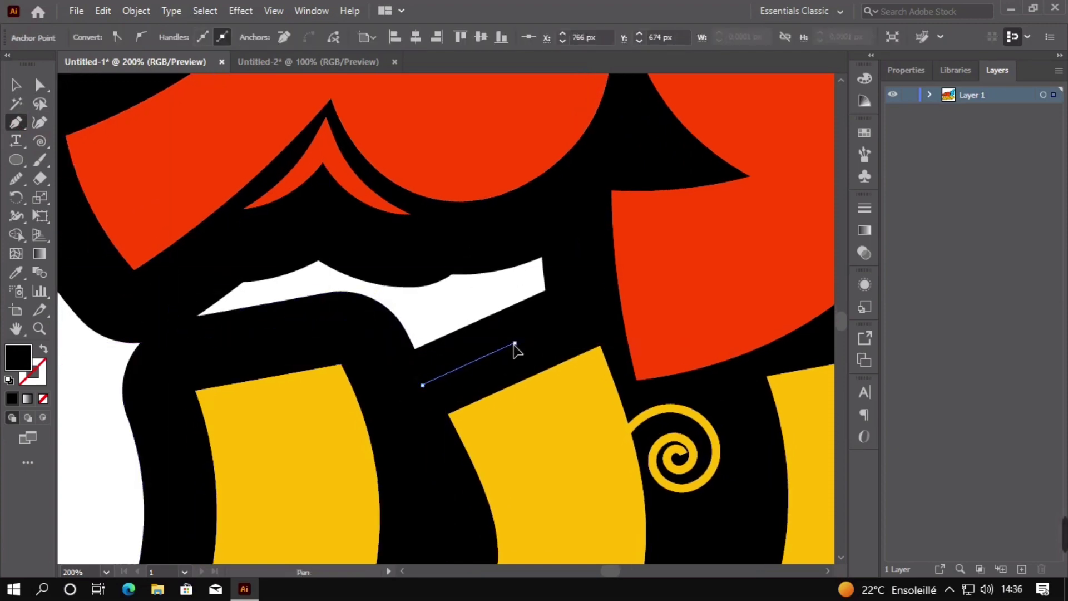
{"action": "left_click", "coordinate": [589, 207]}
{"action": "left_click", "coordinate": [387, 241]}
{"action": "left_click", "coordinate": [326, 237]}
Draw a closed black Pen tool shape over the white gaps between the red word and the tall cyan stem.
{"action": "left_click_drag", "start_coordinate": [691, 246], "coordinate": [174, 443]}
{"action": "left_click_drag", "start_coordinate": [639, 234], "coordinate": [268, 385]}
{"action": "left_click", "coordinate": [301, 208]}
{"action": "left_click", "coordinate": [353, 181]}
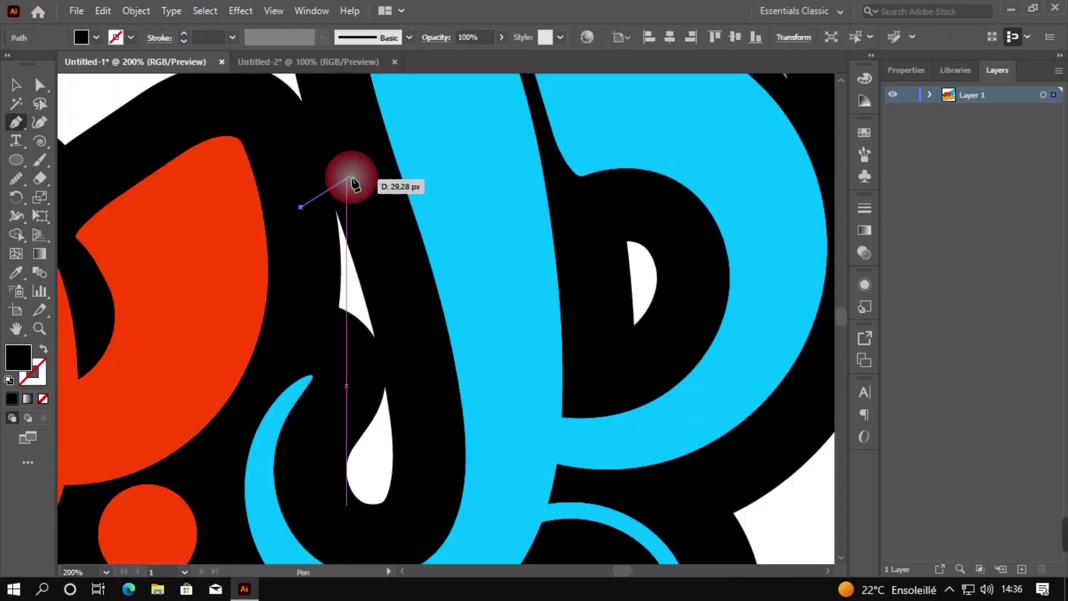
{"action": "left_click", "coordinate": [434, 439]}
{"action": "left_click", "coordinate": [415, 523]}
{"action": "left_click", "coordinate": [331, 350]}
{"action": "left_click", "coordinate": [301, 332]}
{"action": "left_click", "coordinate": [300, 277]}
{"action": "left_click", "coordinate": [301, 207]}
Cover the small white gap inside the rounded cyan letter with a closed black Pen tool shape.
{"action": "left_click_drag", "start_coordinate": [623, 224], "coordinate": [489, 251]}
{"action": "left_click", "coordinate": [462, 256]}
{"action": "left_click", "coordinate": [568, 303]}
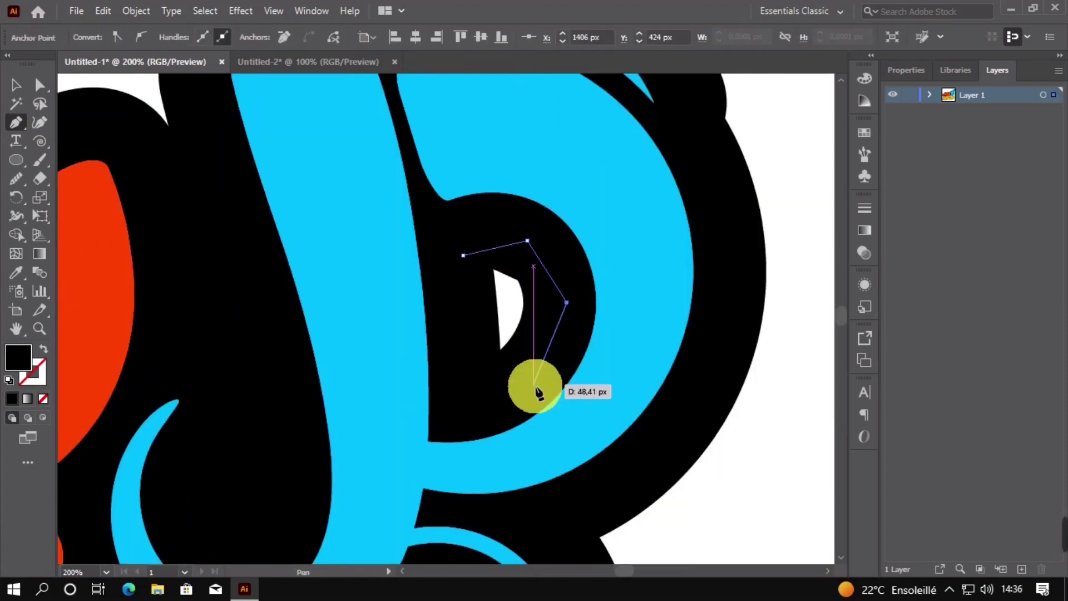
{"action": "left_click", "coordinate": [534, 386]}
{"action": "left_click", "coordinate": [462, 255]}
Draw a closed black Pen tool shape over the opening inside the curved yellow letter.
{"action": "scroll", "coordinate": [464, 256], "scroll_direction": "down", "scroll_amount": 5}
{"action": "scroll", "coordinate": [412, 368], "scroll_direction": "up", "scroll_amount": 3}
{"action": "left_click", "coordinate": [434, 262]}
{"action": "left_click", "coordinate": [351, 372]}
{"action": "left_click", "coordinate": [377, 397]}
{"action": "left_click", "coordinate": [472, 370]}
{"action": "left_click", "coordinate": [567, 308]}
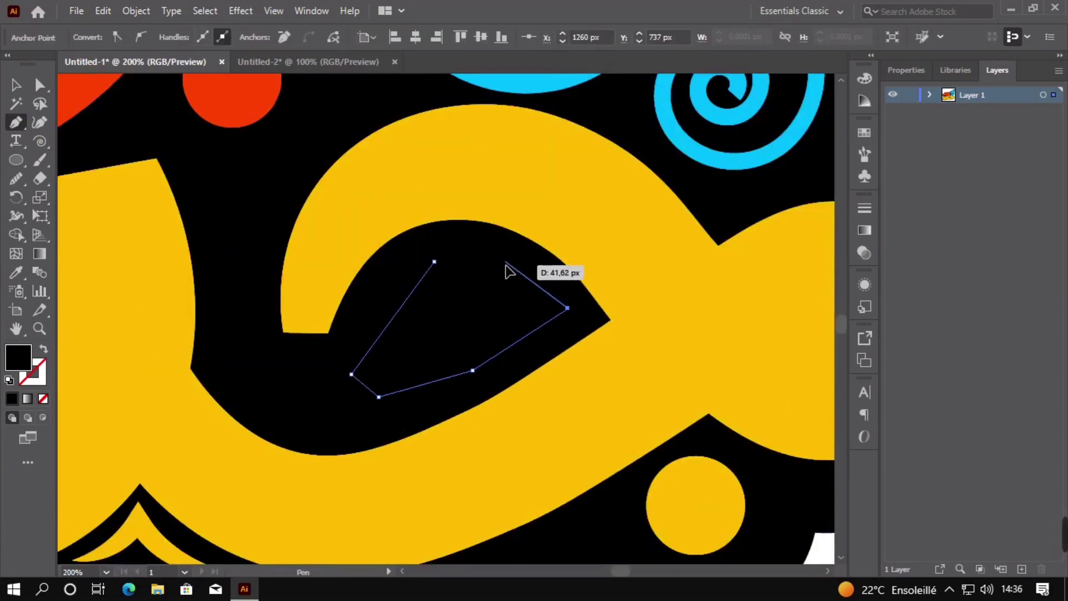
{"action": "left_click", "coordinate": [507, 264]}
{"action": "left_click", "coordinate": [434, 262]}
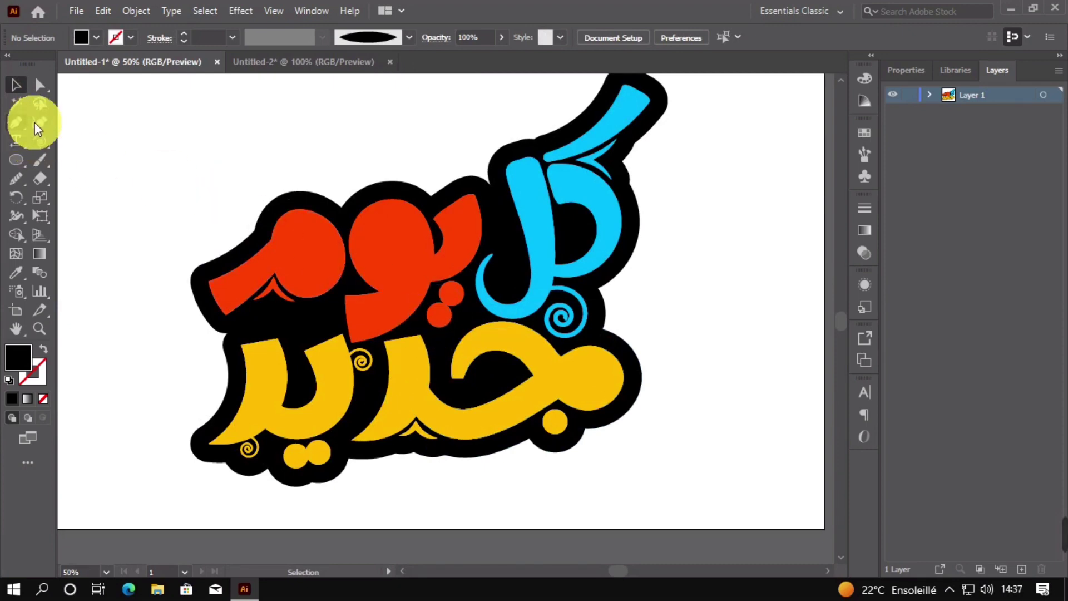
Draw a three-point curve with white FFFFFF fill along the lower edge of the topmost cyan stroke using the Curvature tool.
{"action": "double_click", "coordinate": [18, 357]}
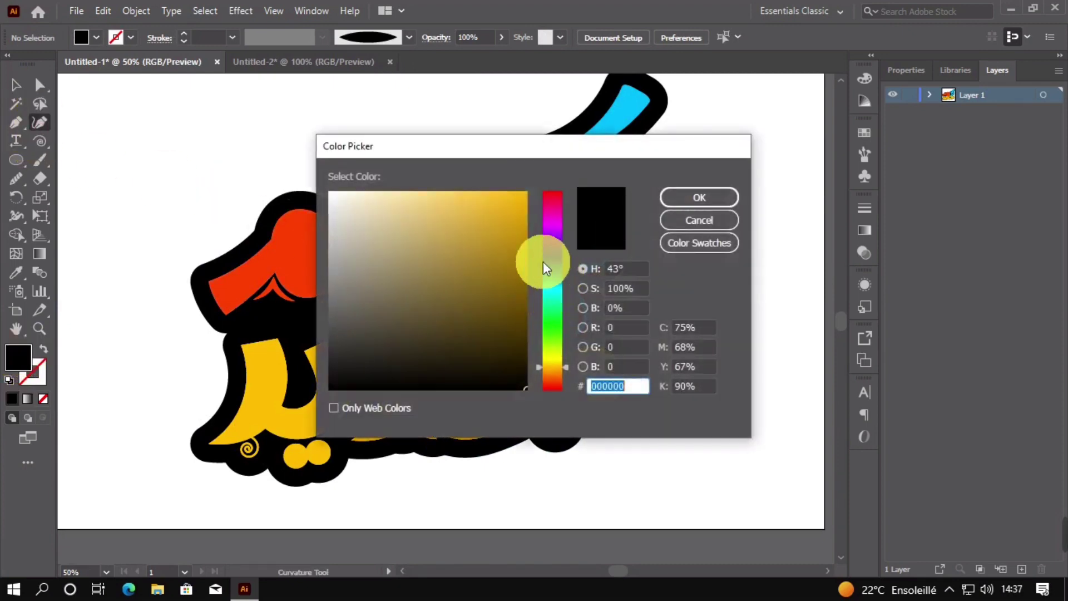
{"action": "left_click", "coordinate": [335, 189]}
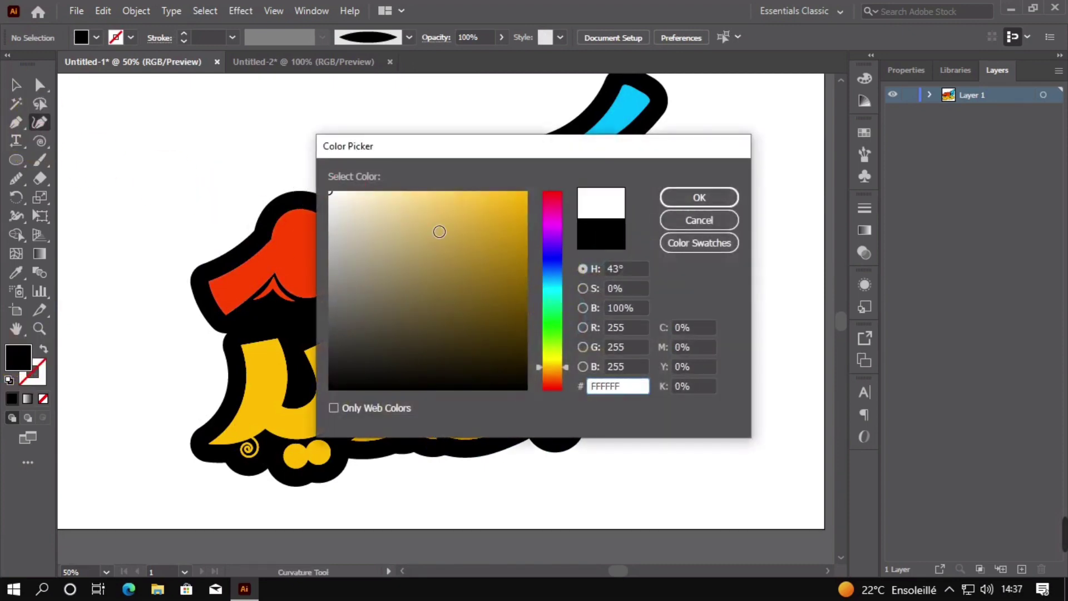
{"action": "key", "text": "Return"}
{"action": "scroll", "coordinate": [623, 223], "scroll_direction": "up", "scroll_amount": 2}
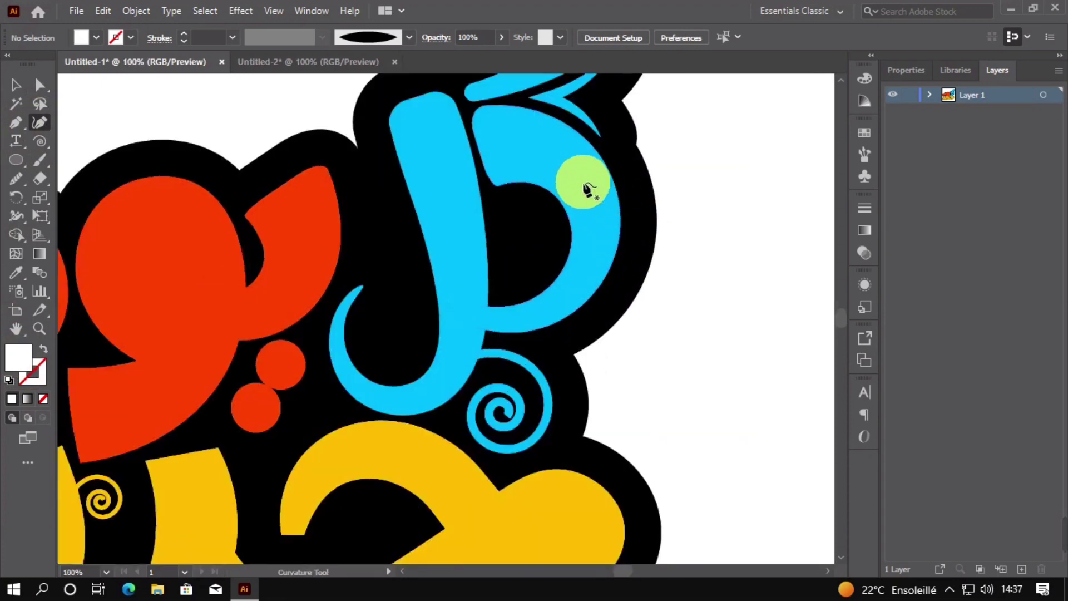
{"action": "left_click_drag", "start_coordinate": [587, 189], "coordinate": [470, 339]}
{"action": "scroll", "coordinate": [431, 314], "scroll_direction": "up", "scroll_amount": 1}
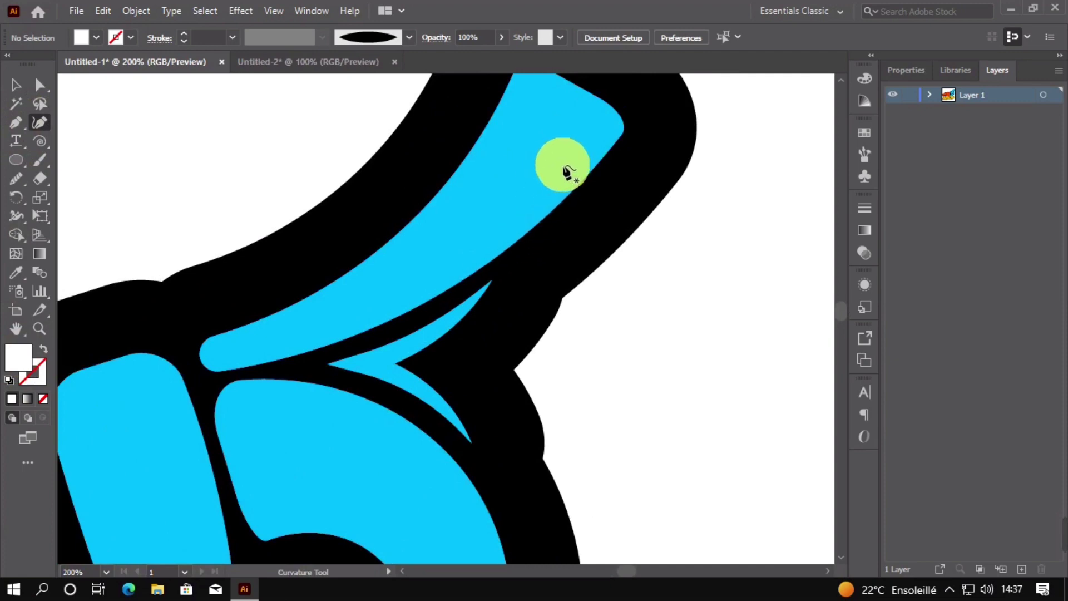
{"action": "left_click", "coordinate": [582, 152]}
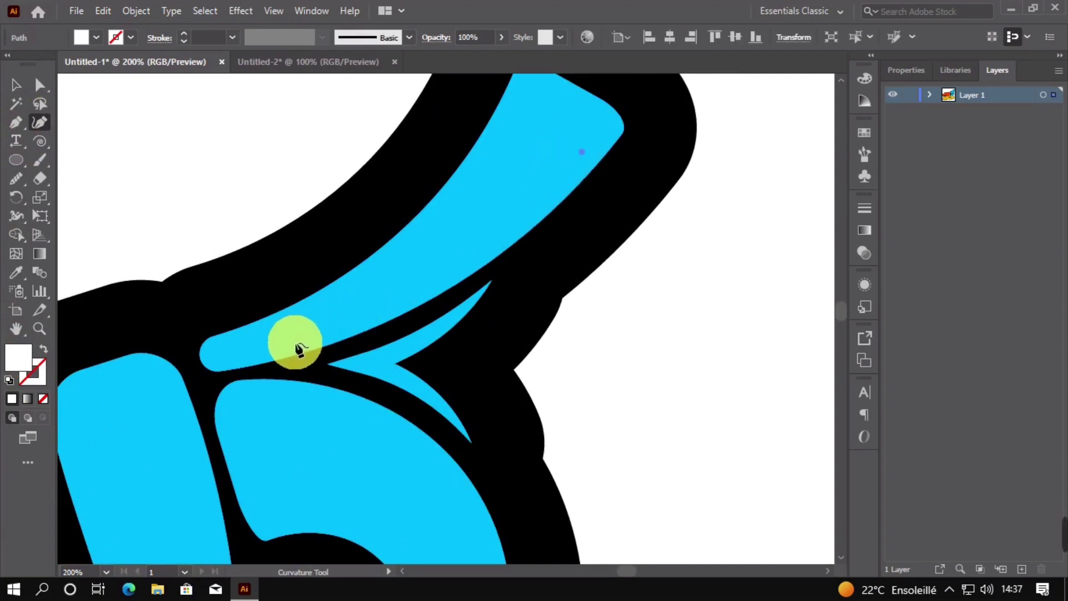
{"action": "left_click", "coordinate": [297, 340]}
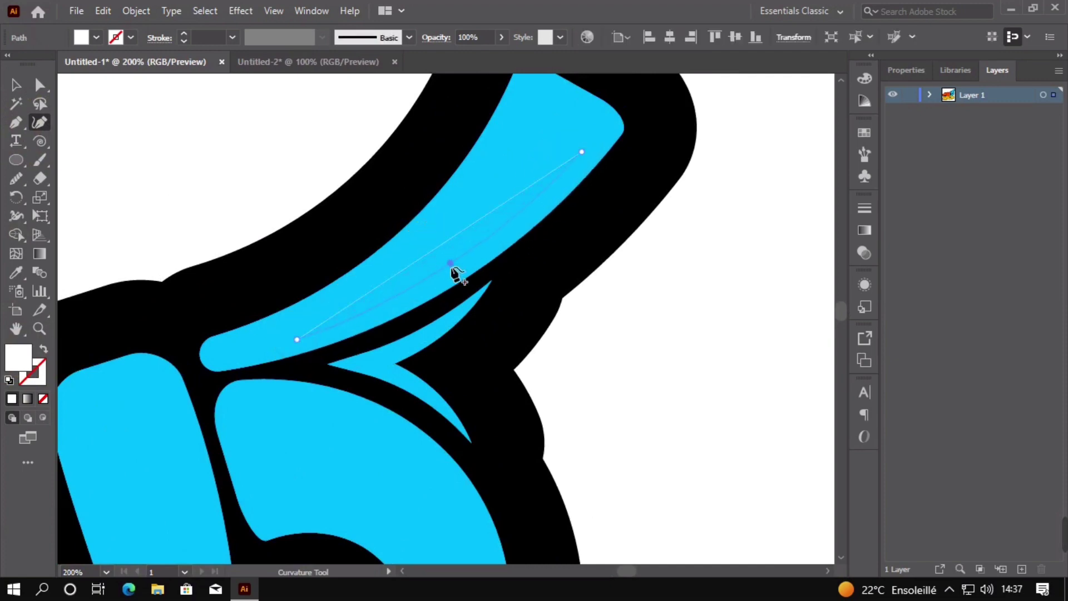
{"action": "left_click", "coordinate": [451, 264]}
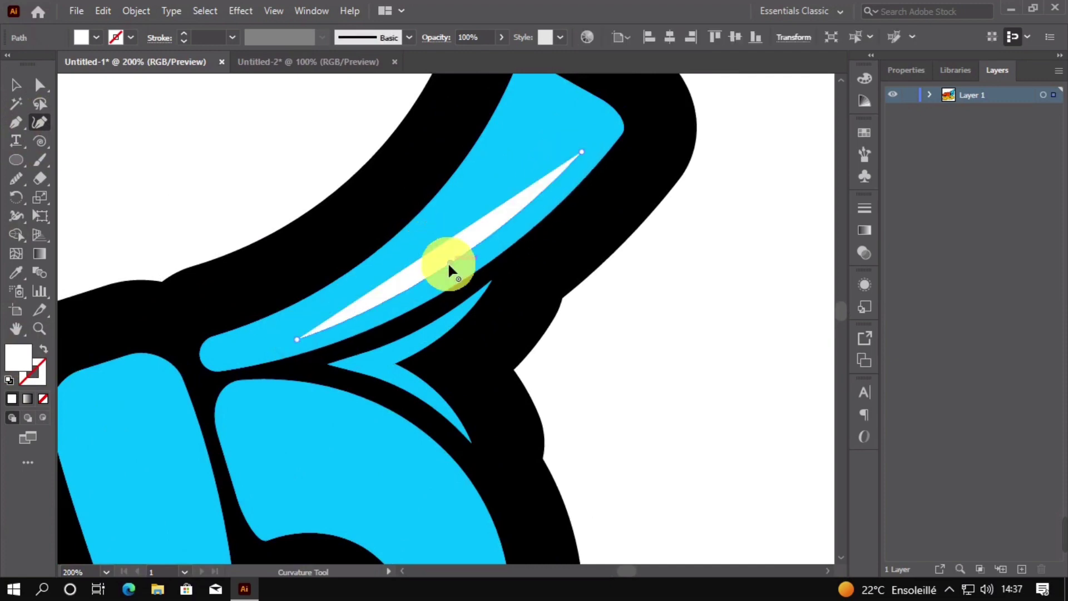
Turn the curve's white fill into a 3 pt stroke with a width profile tapered at both ends.
{"action": "left_click", "coordinate": [44, 349]}
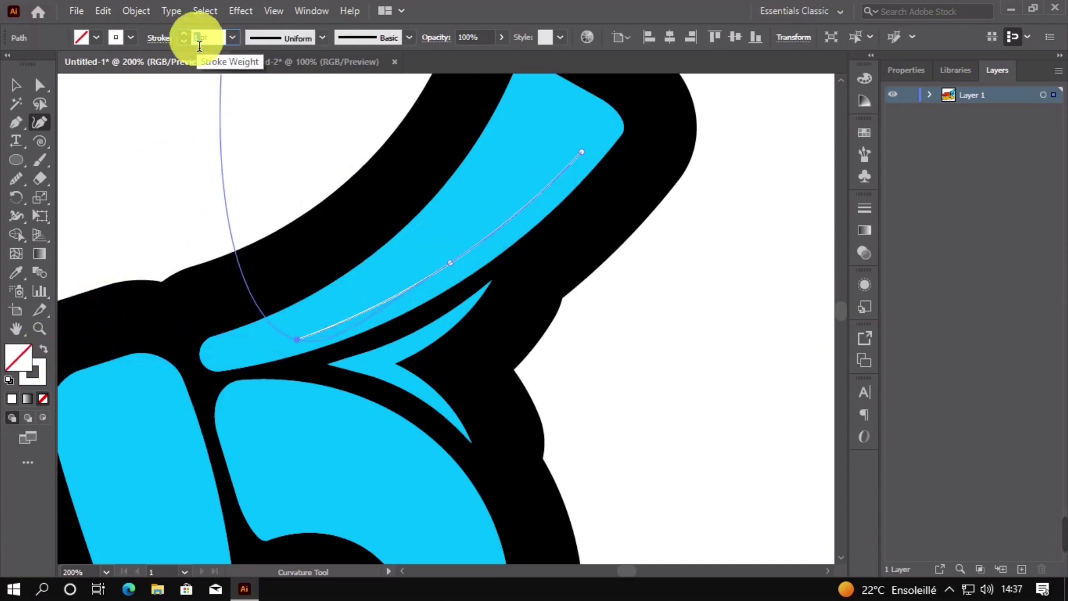
{"action": "type", "text": "3"}
{"action": "key", "text": "Return"}
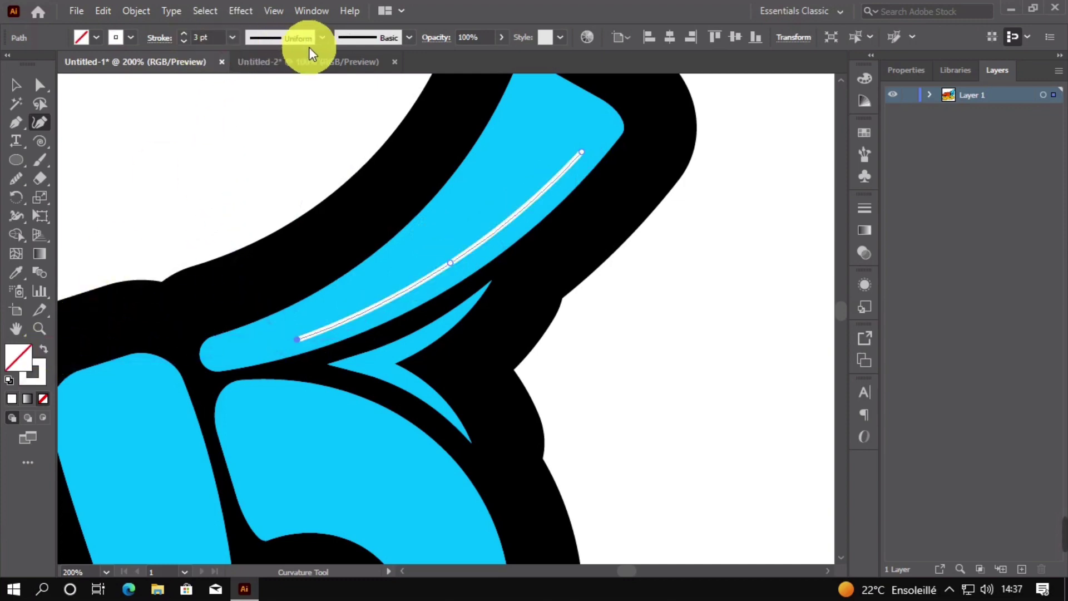
{"action": "left_click", "coordinate": [322, 38]}
{"action": "left_click", "coordinate": [287, 197]}
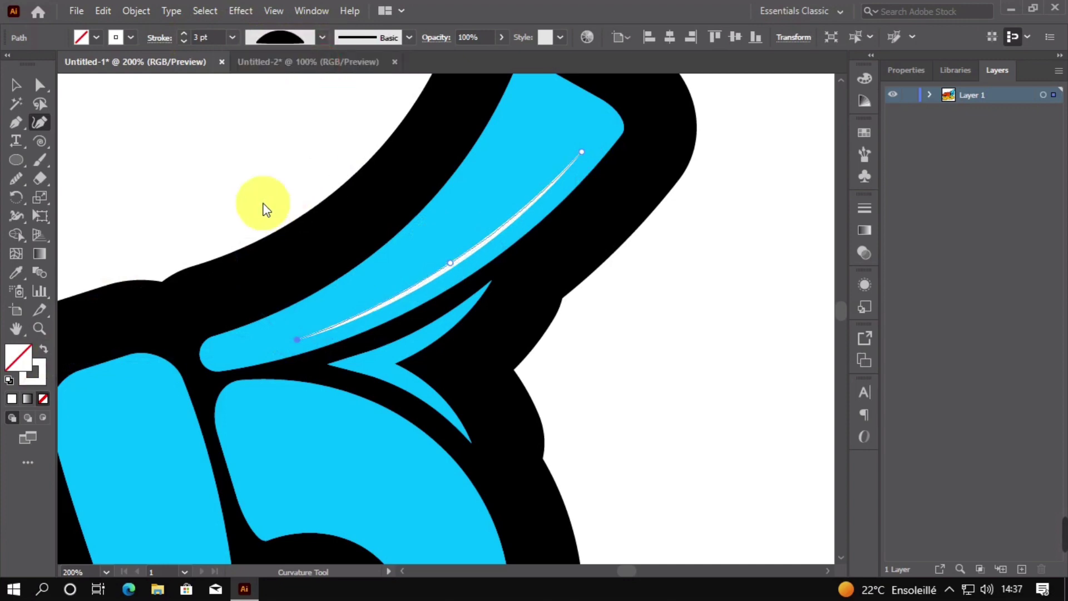
{"action": "left_click", "coordinate": [16, 85]}
{"action": "left_click", "coordinate": [148, 136]}
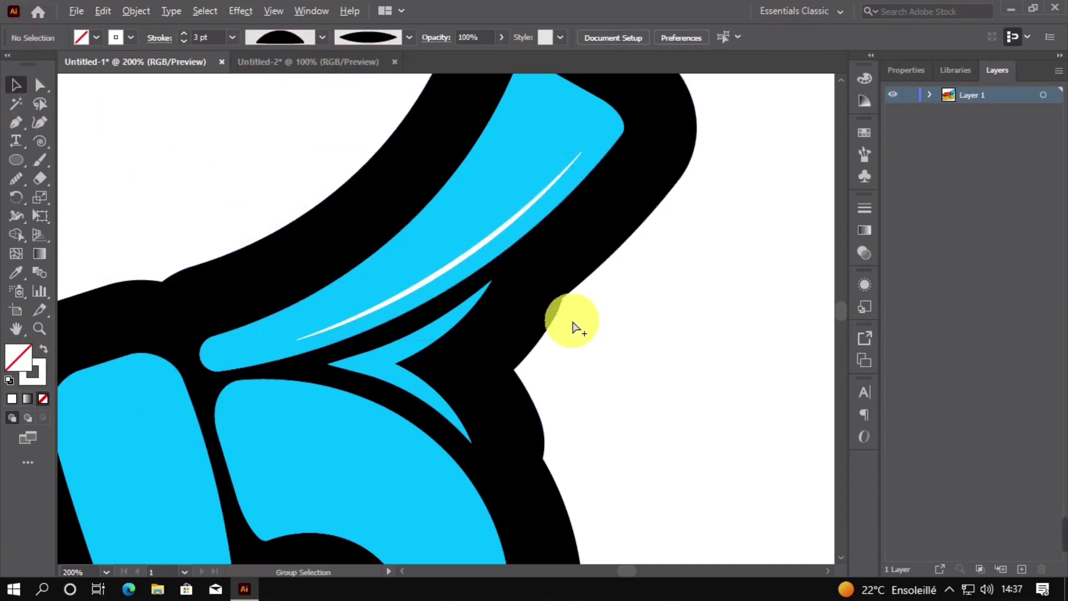
Draw a three-point white curve along the outer upper edge of the rounded cyan letter using the Curvature tool.
{"action": "scroll", "coordinate": [593, 342], "scroll_direction": "down", "scroll_amount": 3}
{"action": "scroll", "coordinate": [606, 373], "scroll_direction": "up", "scroll_amount": 3}
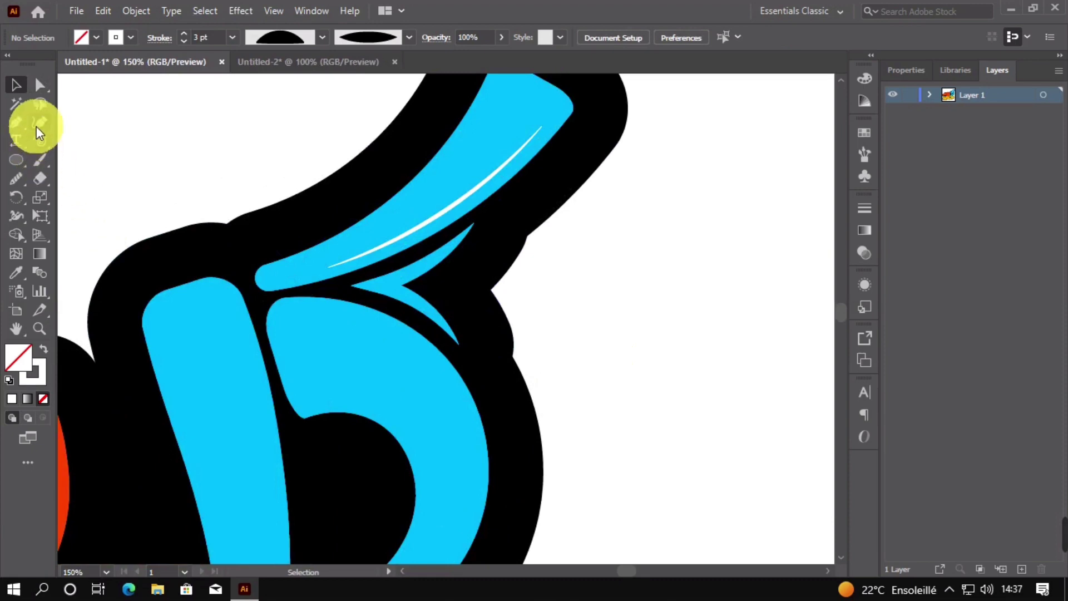
{"action": "left_click_drag", "start_coordinate": [523, 401], "coordinate": [510, 323]}
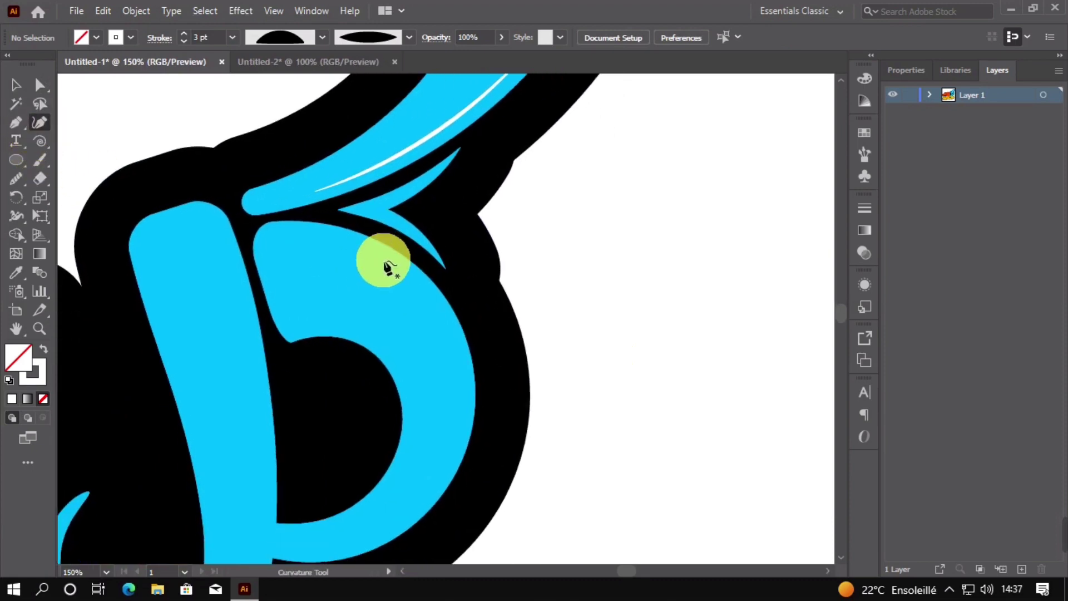
{"action": "left_click", "coordinate": [319, 231]}
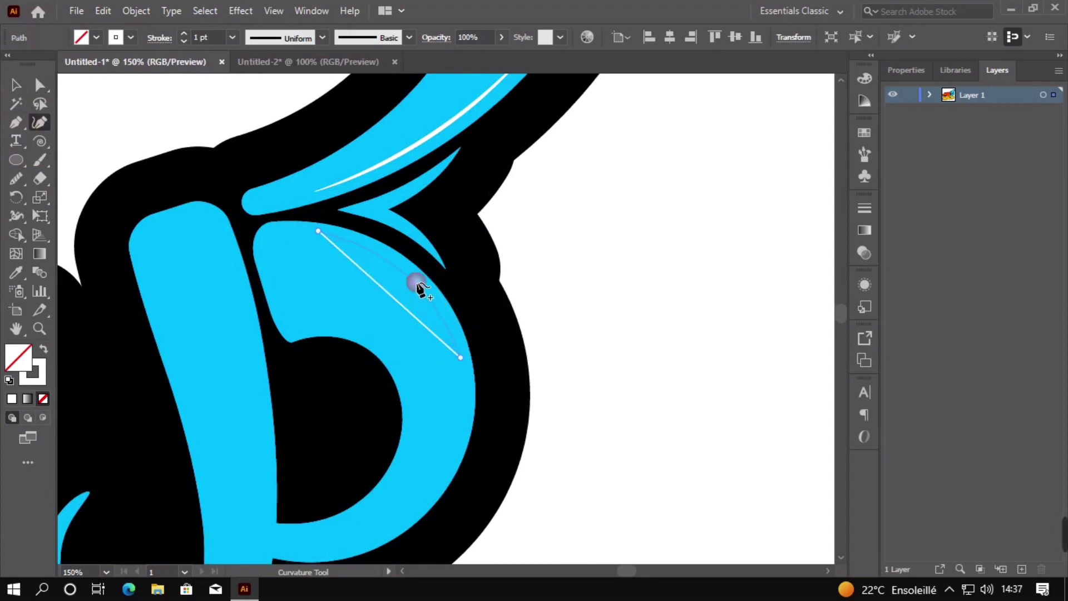
{"action": "left_click_drag", "start_coordinate": [417, 283], "coordinate": [414, 282]}
{"action": "scroll", "coordinate": [315, 236], "scroll_direction": "up", "scroll_amount": 2}
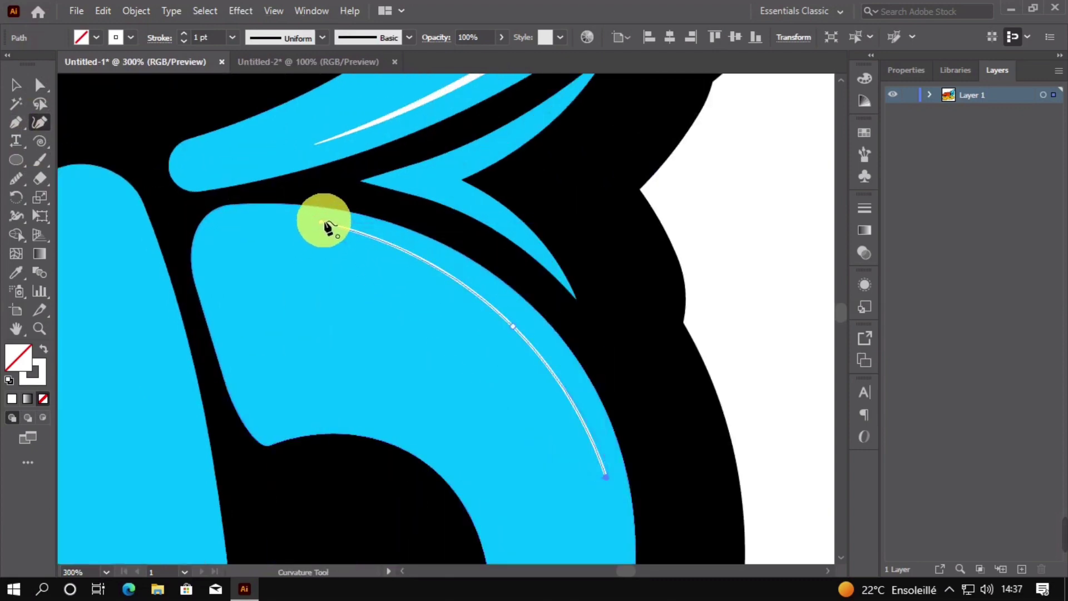
{"action": "left_click", "coordinate": [317, 231]}
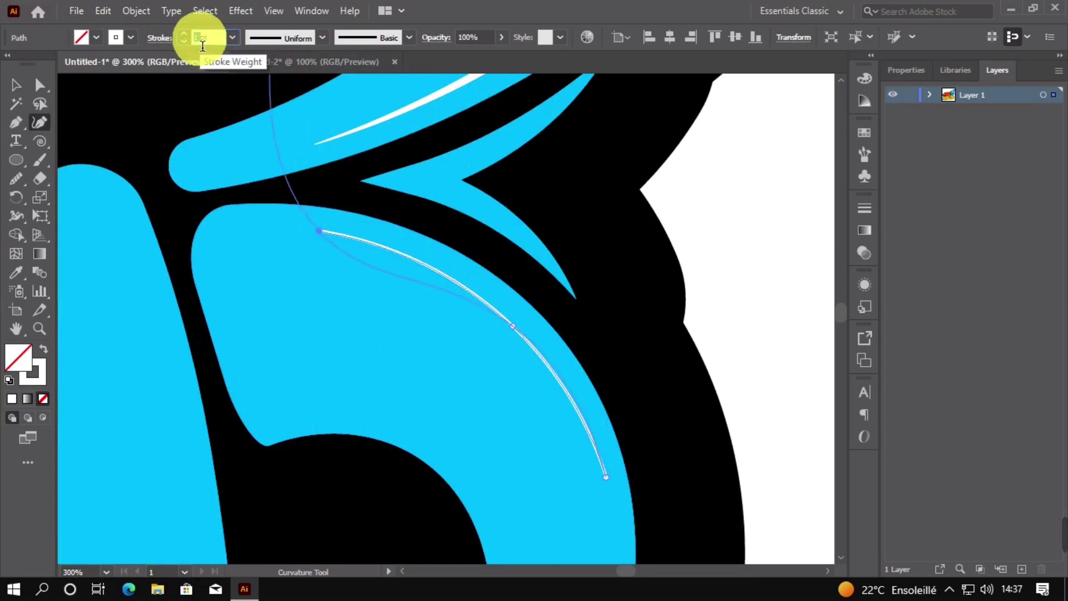
Give the curve a 3 pt stroke with the arched width profile tapered at both ends.
{"action": "key", "text": "Return"}
{"action": "left_click", "coordinate": [325, 43]}
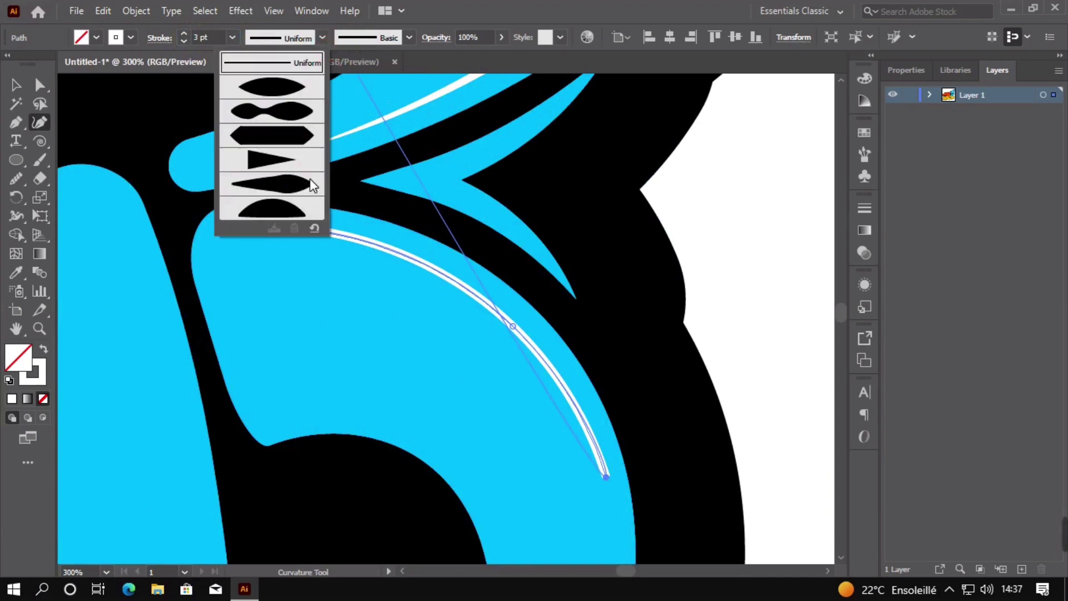
{"action": "left_click", "coordinate": [288, 213]}
{"action": "left_click", "coordinate": [17, 85]}
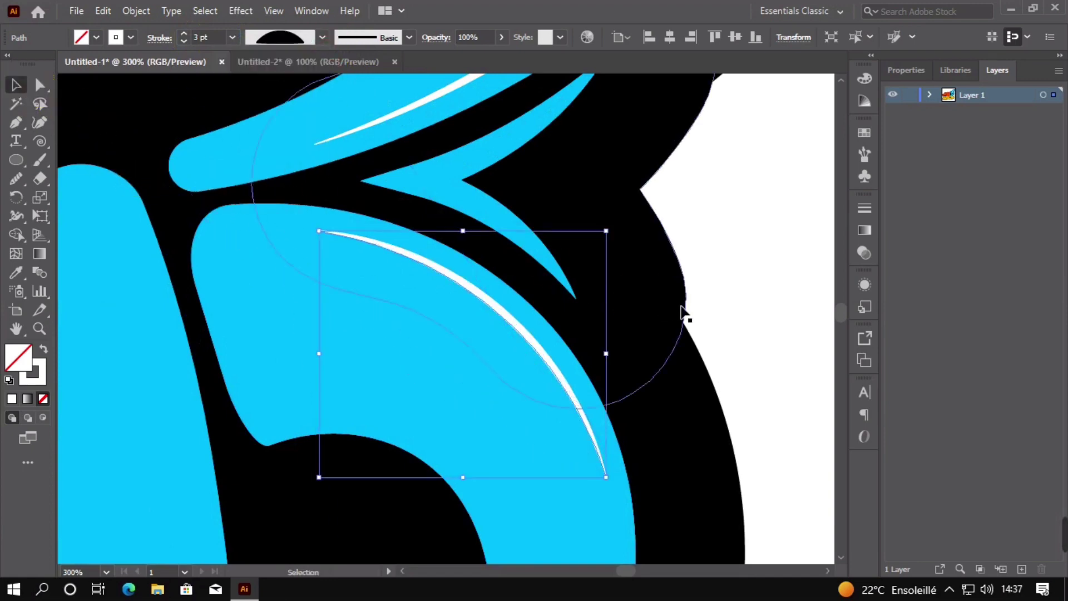
{"action": "left_click", "coordinate": [680, 396]}
Draw a three-point white highlight along the outer lower edge of the rounded cyan letter, with a tapered 3 pt stroke.
{"action": "left_click_drag", "start_coordinate": [575, 439], "coordinate": [483, 160]}
{"action": "left_click", "coordinate": [41, 123]}
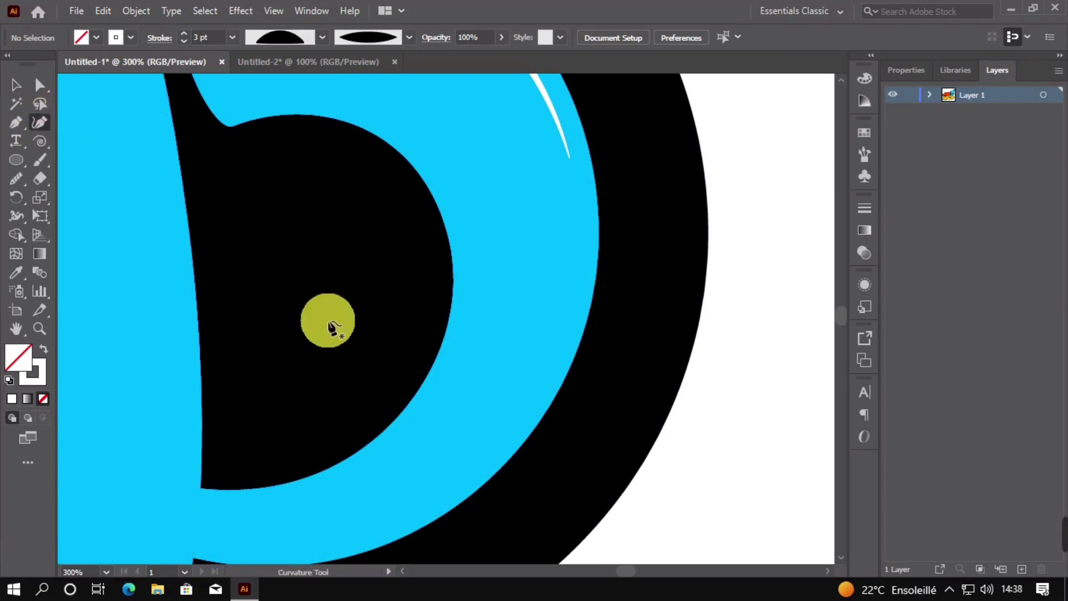
{"action": "scroll", "coordinate": [378, 395], "scroll_direction": "down", "scroll_amount": 2}
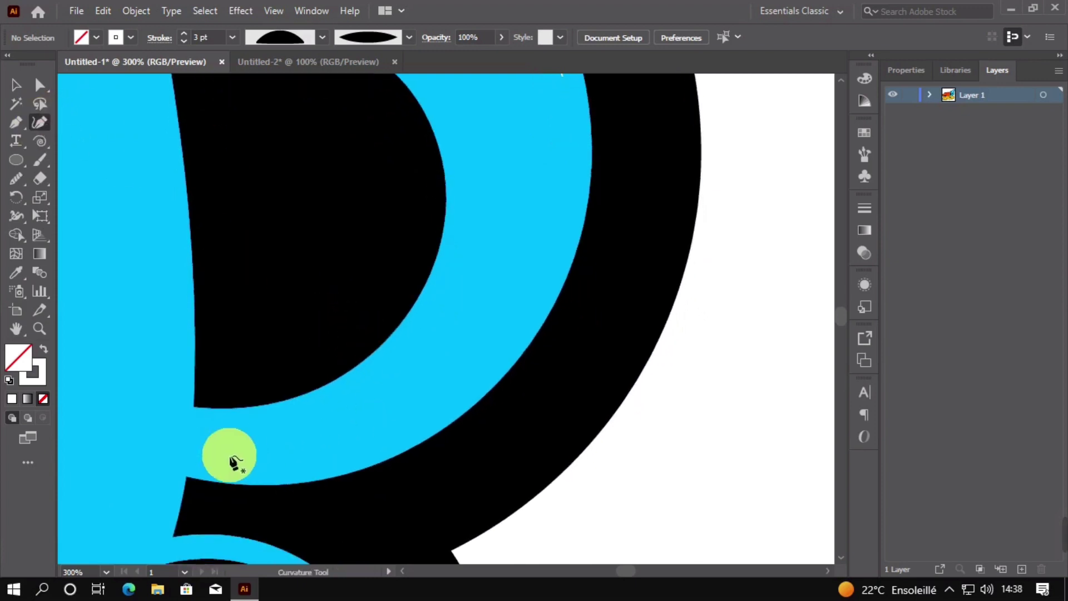
{"action": "left_click", "coordinate": [218, 469]}
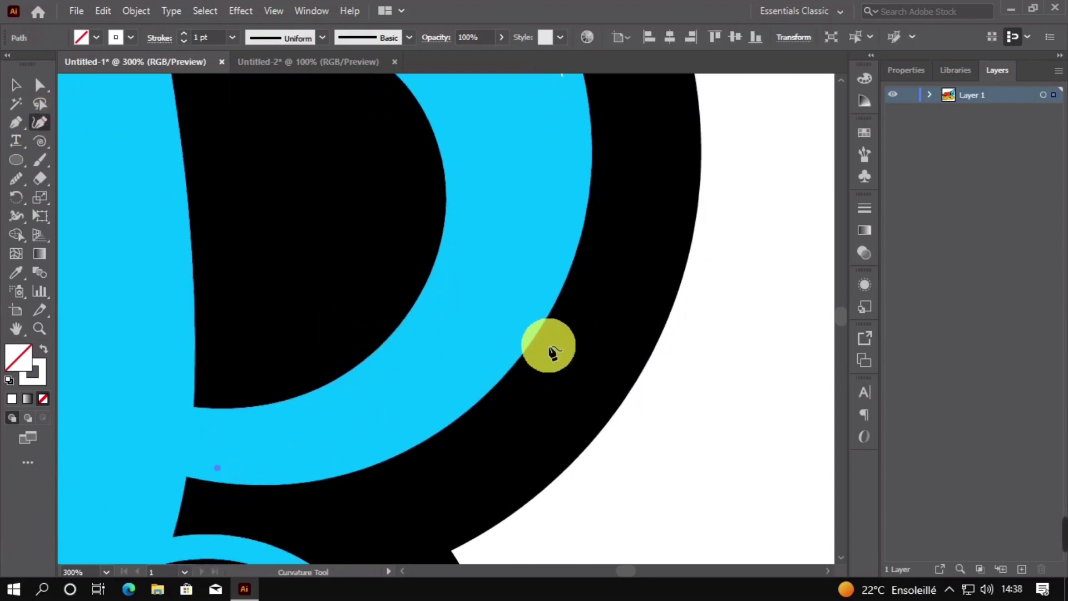
{"action": "left_click", "coordinate": [526, 321]}
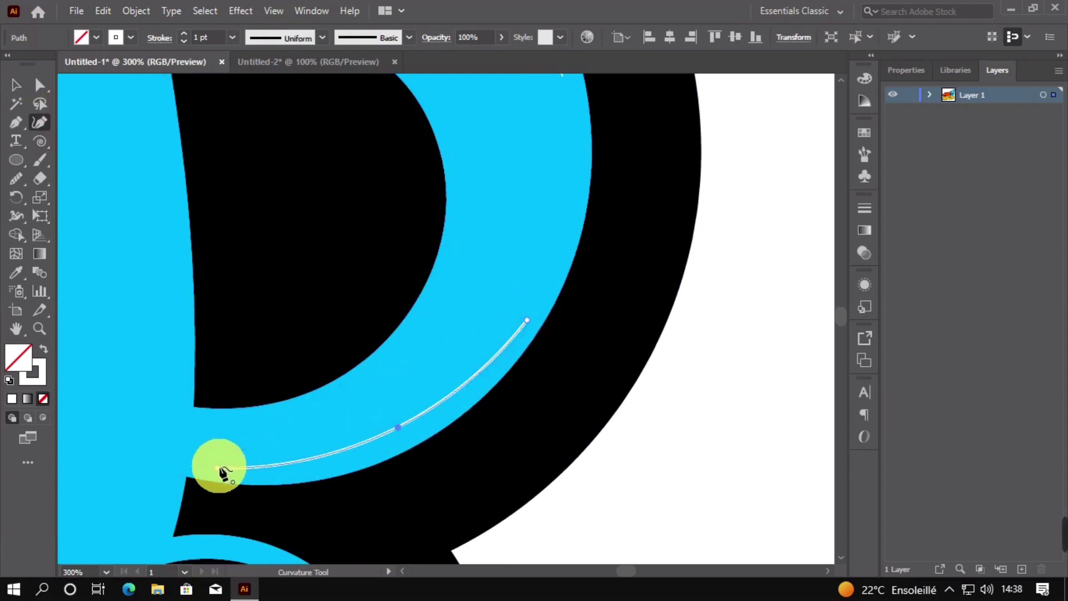
{"action": "left_click_drag", "start_coordinate": [217, 462], "coordinate": [217, 460]}
{"action": "left_click_drag", "start_coordinate": [527, 320], "coordinate": [523, 315]}
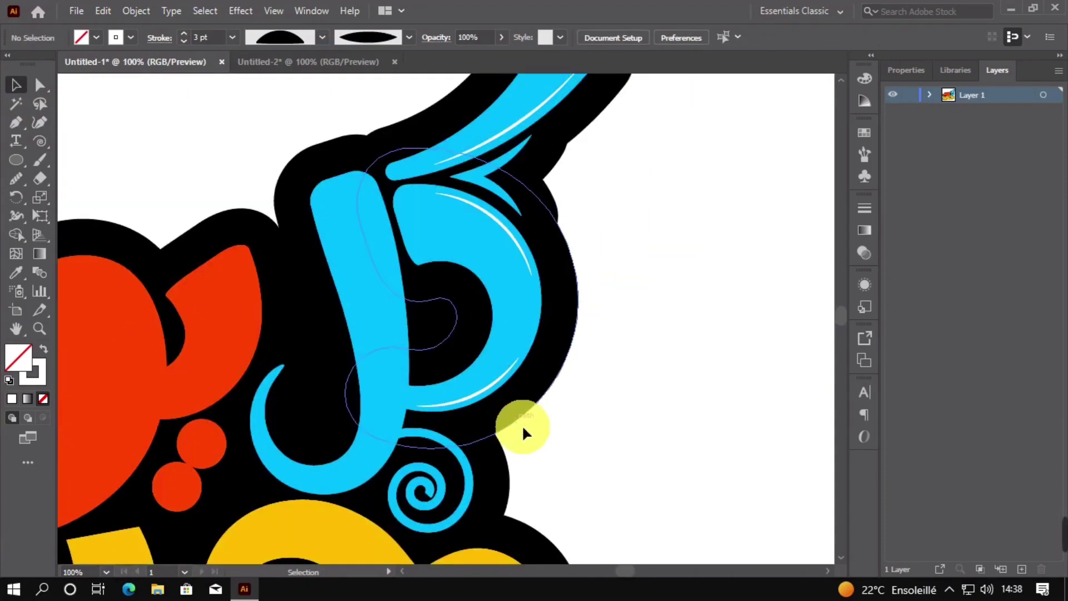
Add a long, slightly curved white highlight along the left edge of the tall cyan stem, with a tapered 3 pt stroke.
{"action": "key", "text": "shift+grave"}
{"action": "scroll", "coordinate": [318, 292], "scroll_direction": "up", "scroll_amount": 2}
{"action": "left_click", "coordinate": [321, 144]}
{"action": "left_click", "coordinate": [411, 445]}
{"action": "left_click_drag", "start_coordinate": [372, 315], "coordinate": [379, 314]}
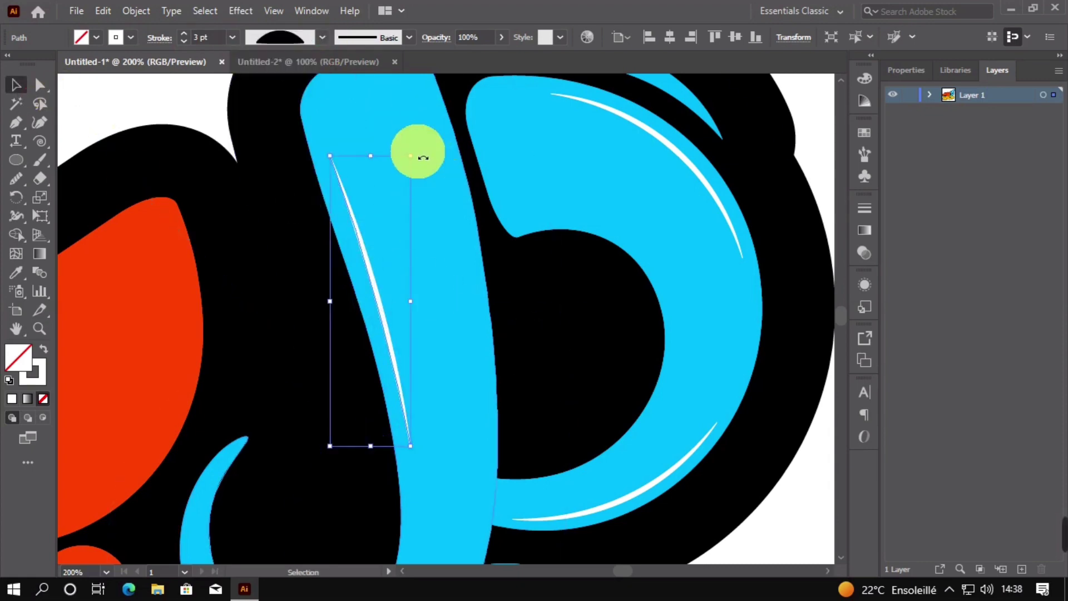
Draw a white highlight along the inner curve of the cyan letter's hook, with a 3 pt stroke and lens-shaped width profile.
{"action": "key", "text": "shift+grave"}
{"action": "left_click", "coordinate": [545, 409]}
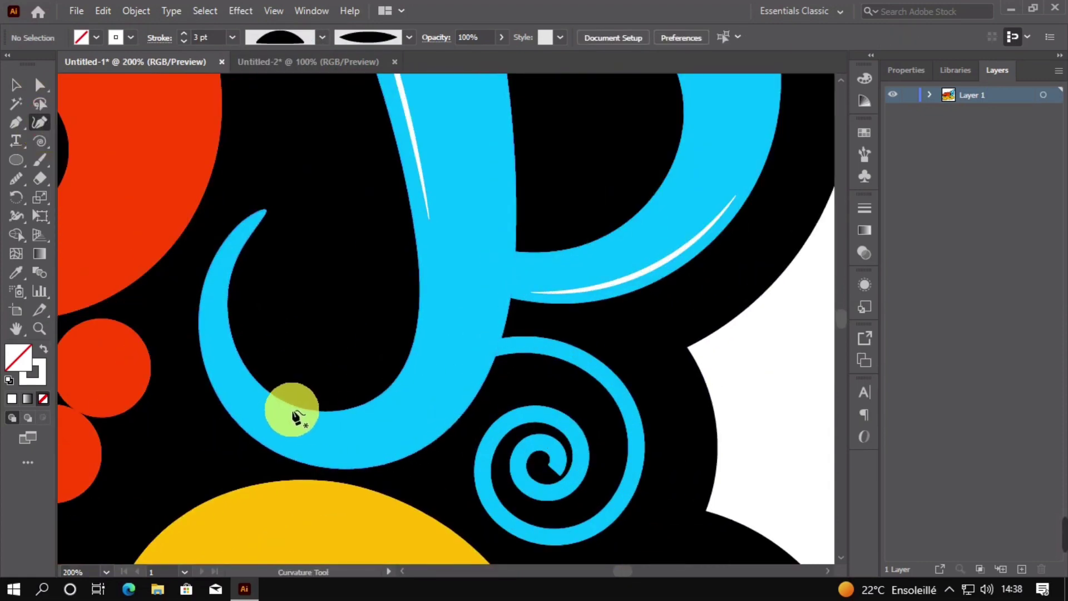
{"action": "left_click", "coordinate": [287, 409]}
{"action": "left_click", "coordinate": [426, 337]}
{"action": "left_click_drag", "start_coordinate": [365, 370], "coordinate": [374, 413]}
{"action": "scroll", "coordinate": [198, 39], "scroll_direction": "up", "scroll_amount": 2}
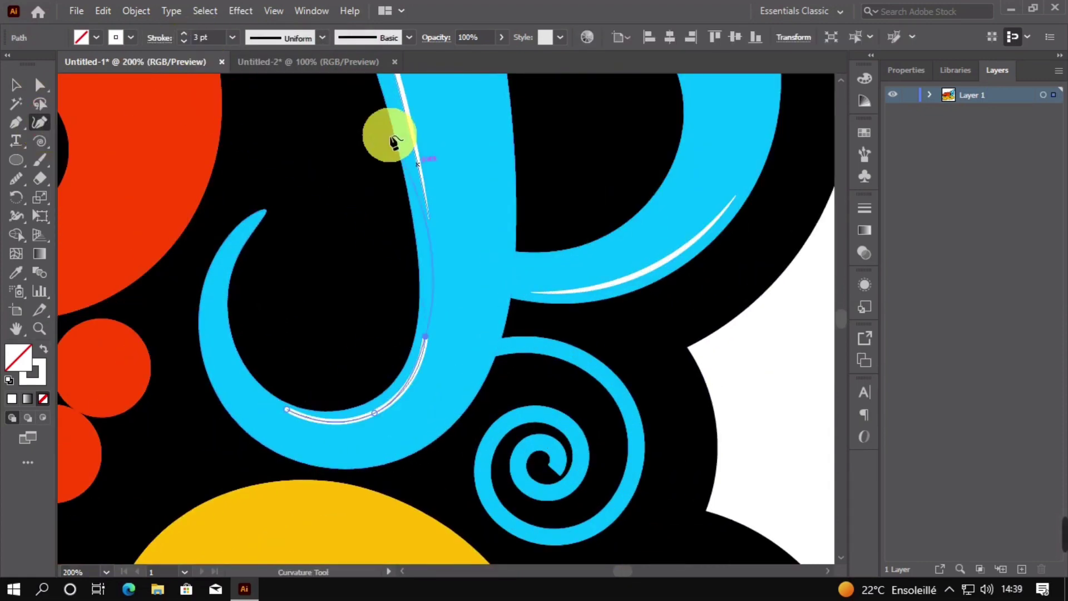
{"action": "left_click", "coordinate": [322, 37]}
{"action": "left_click", "coordinate": [273, 85]}
{"action": "left_click", "coordinate": [16, 85]}
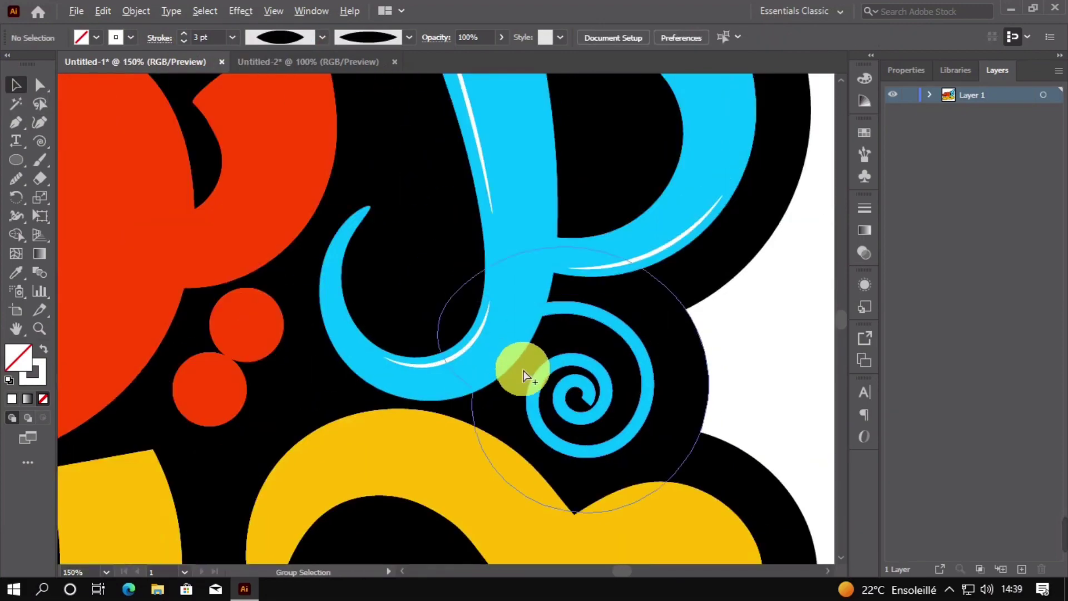
{"action": "left_click", "coordinate": [456, 332]}
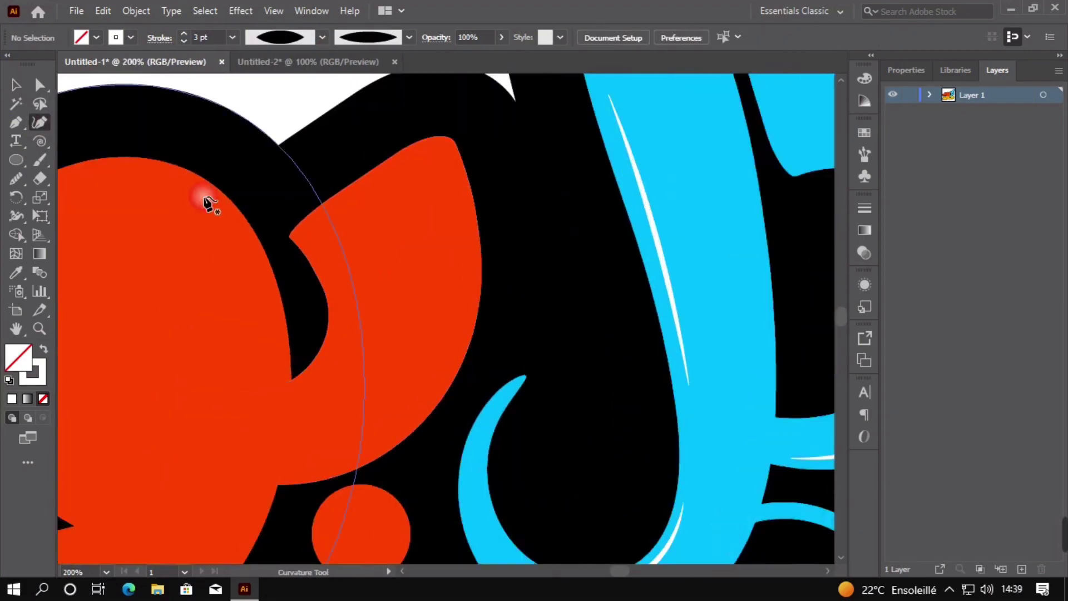
Draw a white highlight along the outer right edge of the rightmost red letter, with a 3 pt stroke and arched width profile.
{"action": "left_click", "coordinate": [455, 126]}
{"action": "left_click", "coordinate": [398, 485]}
{"action": "left_click", "coordinate": [458, 391]}
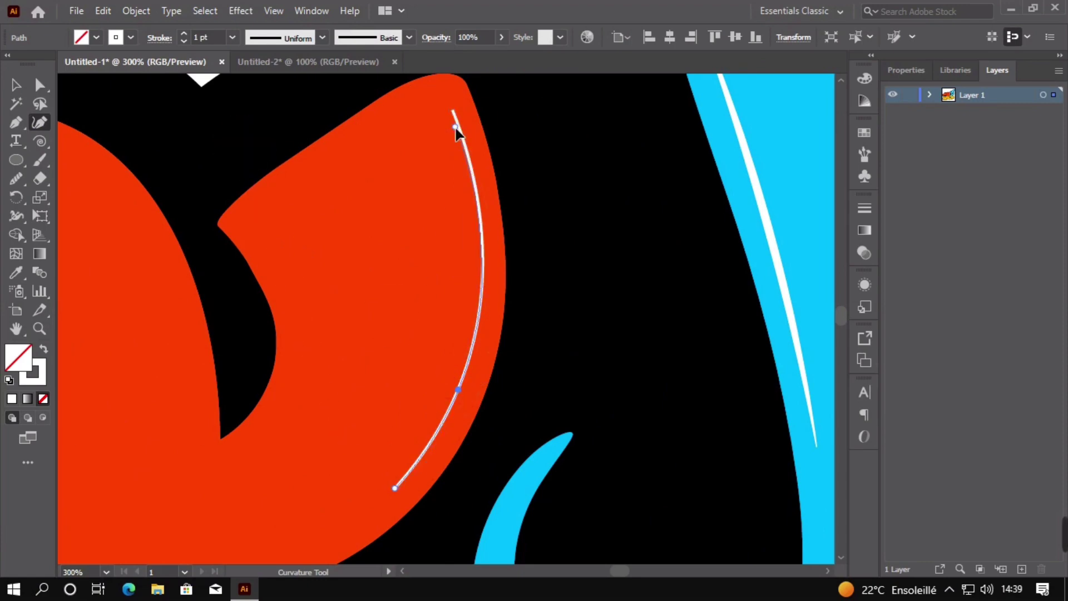
{"action": "left_click", "coordinate": [266, 50]}
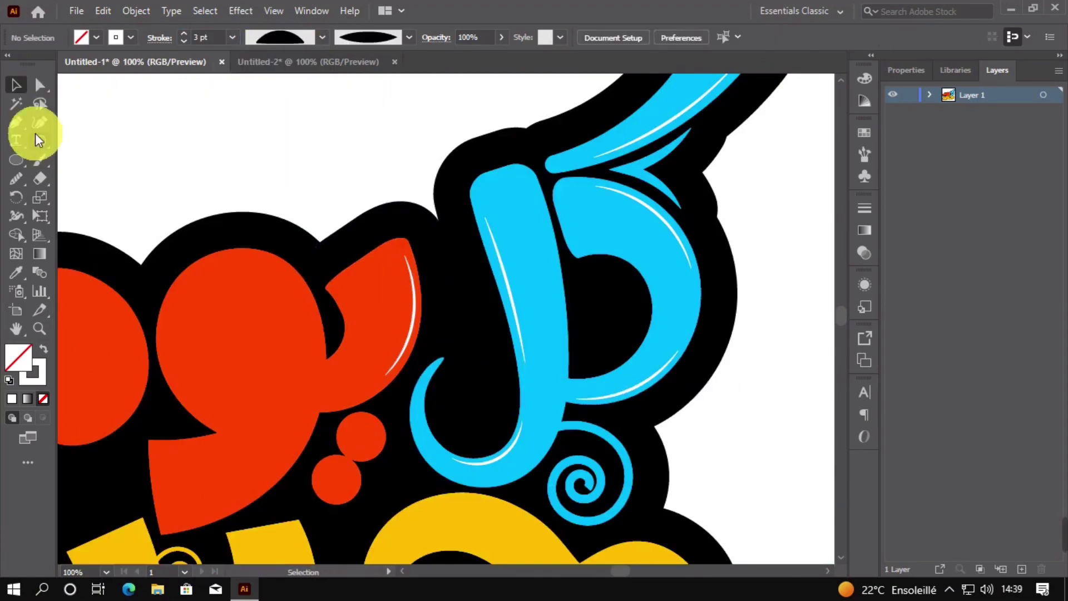
Draw a tapered white highlight along the left edge of the middle red letter's round head.
{"action": "left_click", "coordinate": [289, 167]}
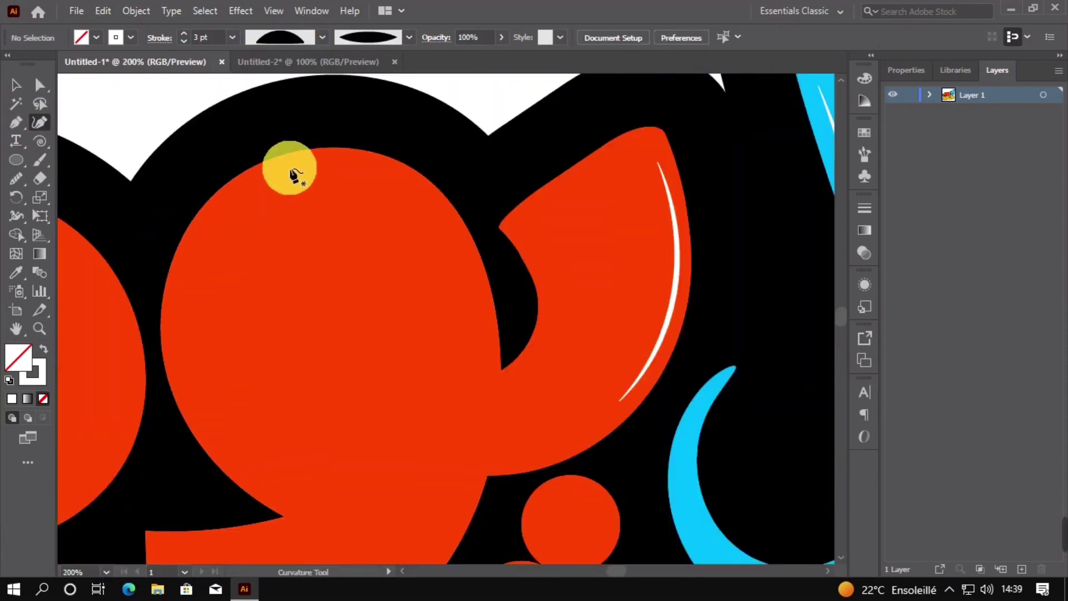
{"action": "left_click", "coordinate": [215, 424]}
{"action": "left_click", "coordinate": [185, 286]}
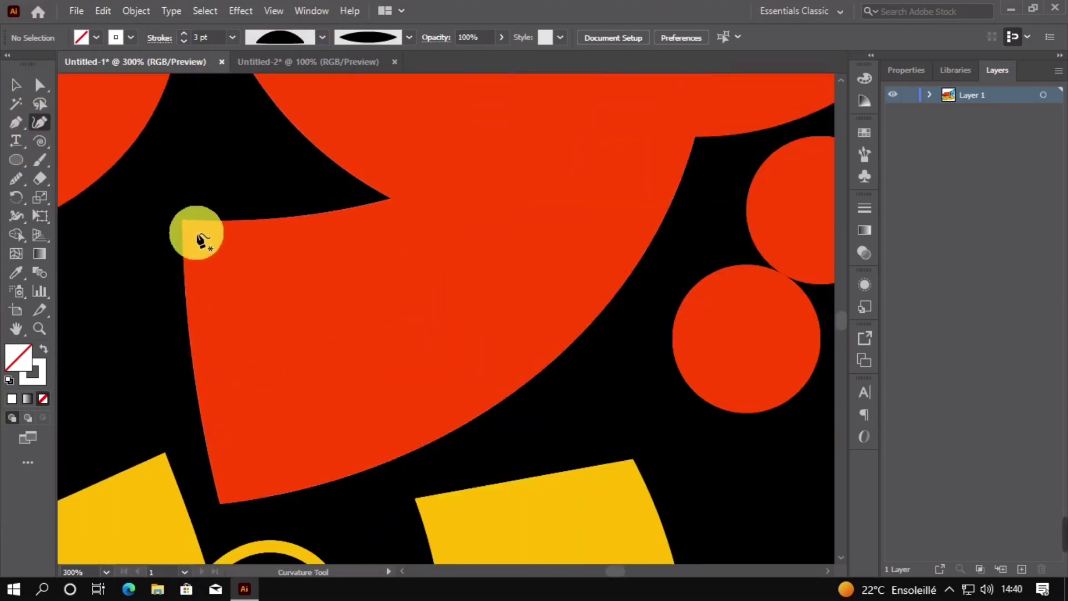
Draw a tapered white highlight along the left and lower edges of the middle red letter's tail, with a sharp corner at the tip.
{"action": "left_click", "coordinate": [194, 233]}
{"action": "left_click", "coordinate": [232, 479]}
{"action": "left_click", "coordinate": [490, 376]}
{"action": "double_click", "coordinate": [233, 479]}
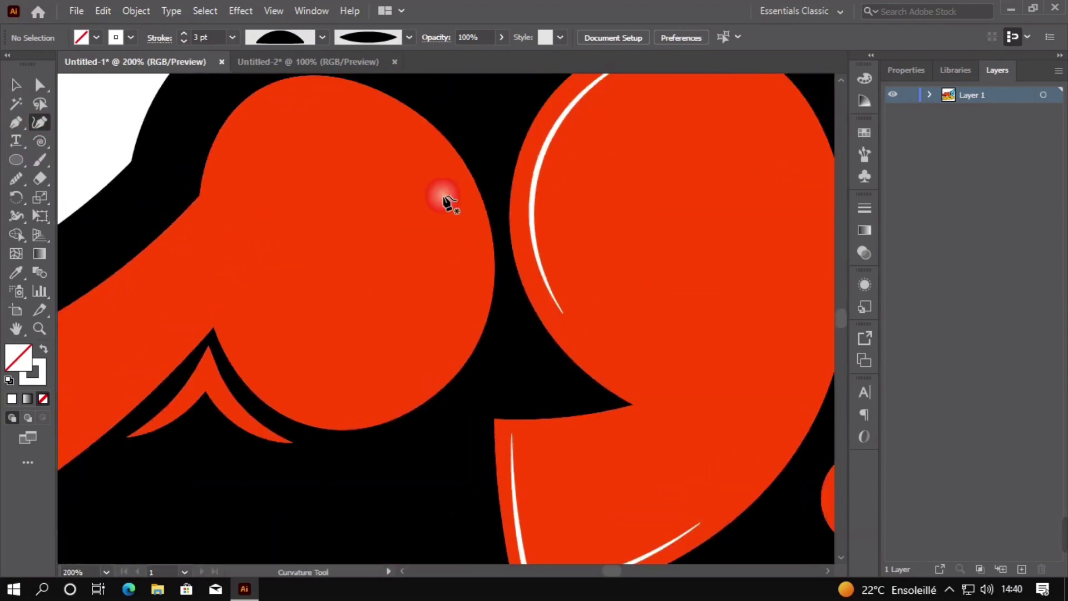
Draw a white highlight along the right edge of the leftmost red letter's round head, with a 3 pt stroke and arched width profile.
{"action": "left_click", "coordinate": [435, 154]}
{"action": "left_click", "coordinate": [429, 365]}
{"action": "left_click", "coordinate": [352, 409]}
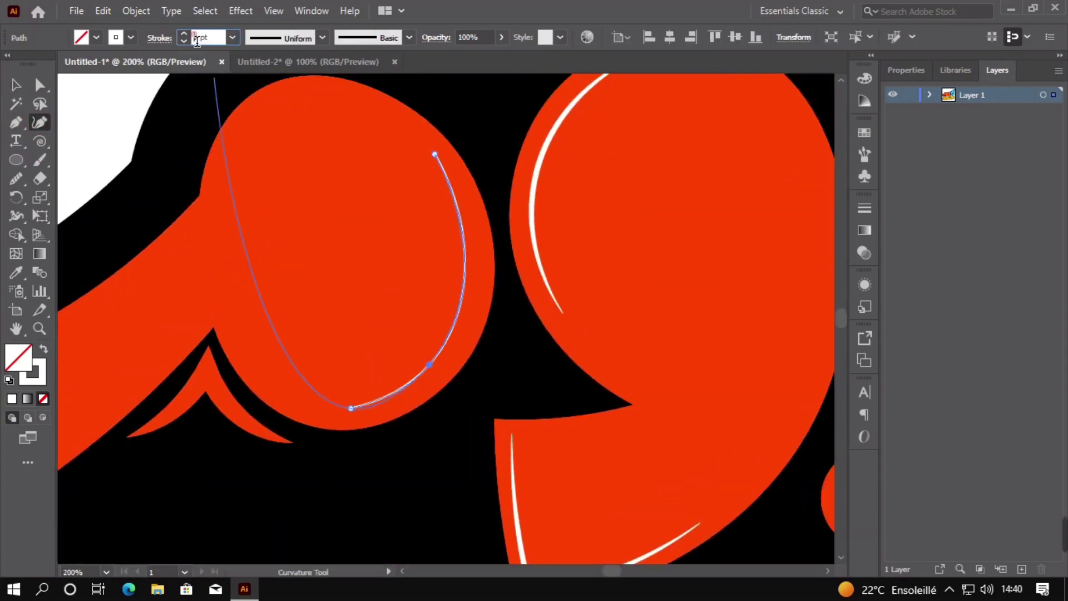
{"action": "type", "text": "3"}
{"action": "left_click", "coordinate": [323, 37]}
{"action": "left_click", "coordinate": [273, 208]}
{"action": "key", "text": "v"}
{"action": "left_click", "coordinate": [259, 209]}
{"action": "scroll", "coordinate": [260, 208], "scroll_direction": "up", "scroll_amount": 1}
Draw a white highlight along the lower edge of the leftmost red letter's tail, with a 3 pt stroke and arched width profile.
{"action": "key", "text": "shift+grave"}
{"action": "left_click_drag", "start_coordinate": [154, 310], "coordinate": [292, 174]}
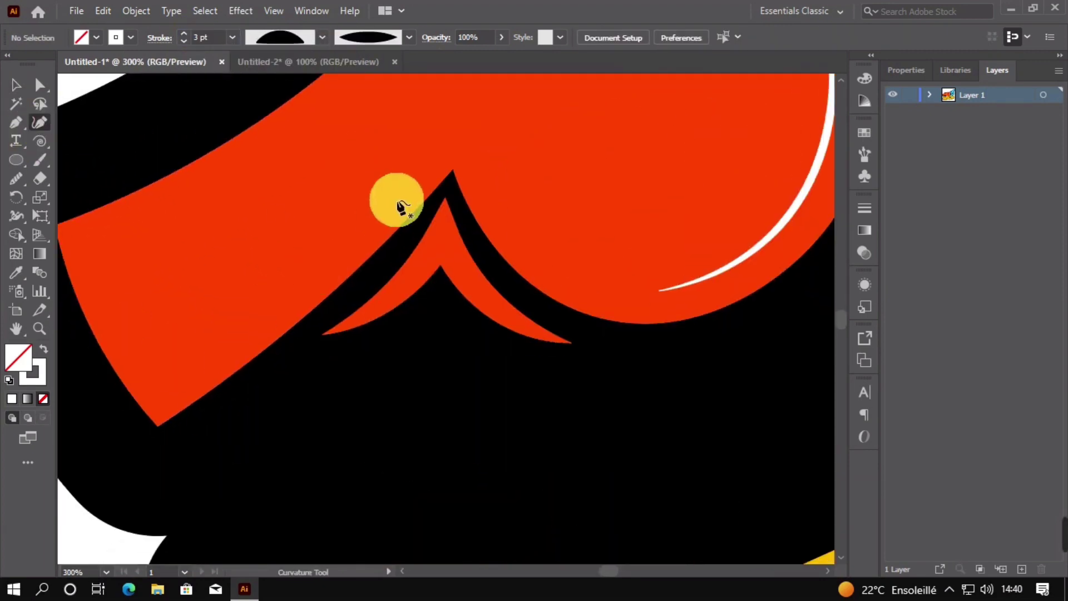
{"action": "left_click", "coordinate": [389, 207]}
{"action": "left_click", "coordinate": [164, 393]}
{"action": "left_click", "coordinate": [289, 302]}
{"action": "left_click", "coordinate": [194, 38]}
{"action": "type", "text": "3"}
{"action": "left_click", "coordinate": [322, 37]}
{"action": "left_click", "coordinate": [291, 201]}
{"action": "key", "text": "v"}
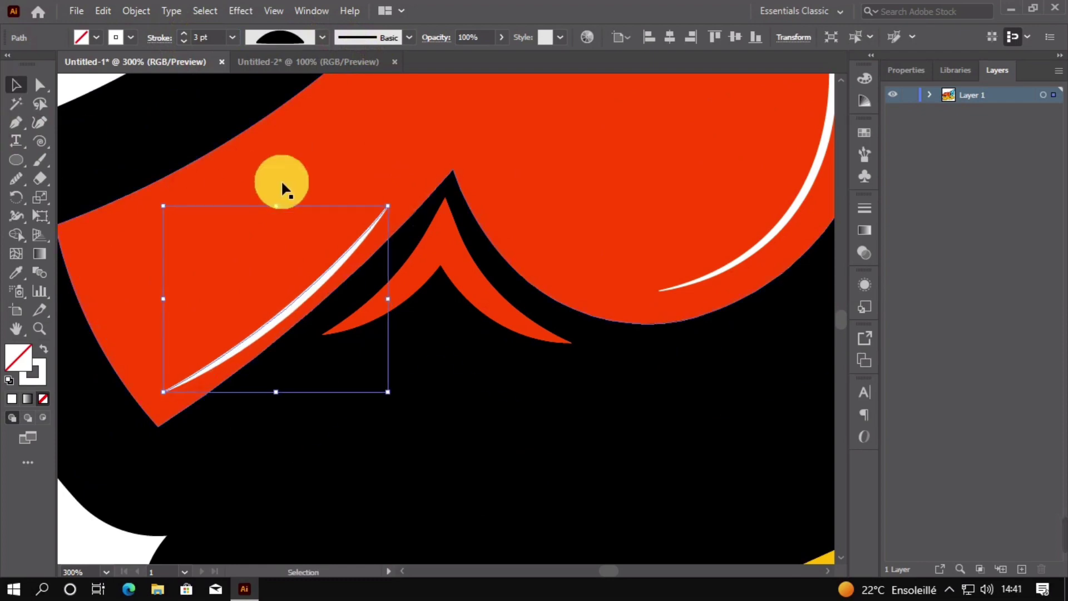
{"action": "left_click", "coordinate": [83, 84]}
Draw a white highlight along the upper edge of the rightmost yellow letter's round end, with a 3 pt stroke and arched width profile.
{"action": "scroll", "coordinate": [368, 290], "scroll_direction": "down", "scroll_amount": 5}
{"action": "left_click_drag", "start_coordinate": [696, 356], "coordinate": [489, 281]}
{"action": "scroll", "coordinate": [596, 339], "scroll_direction": "up", "scroll_amount": 3}
{"action": "left_click", "coordinate": [39, 122]}
{"action": "scroll", "coordinate": [579, 310], "scroll_direction": "up", "scroll_amount": 1}
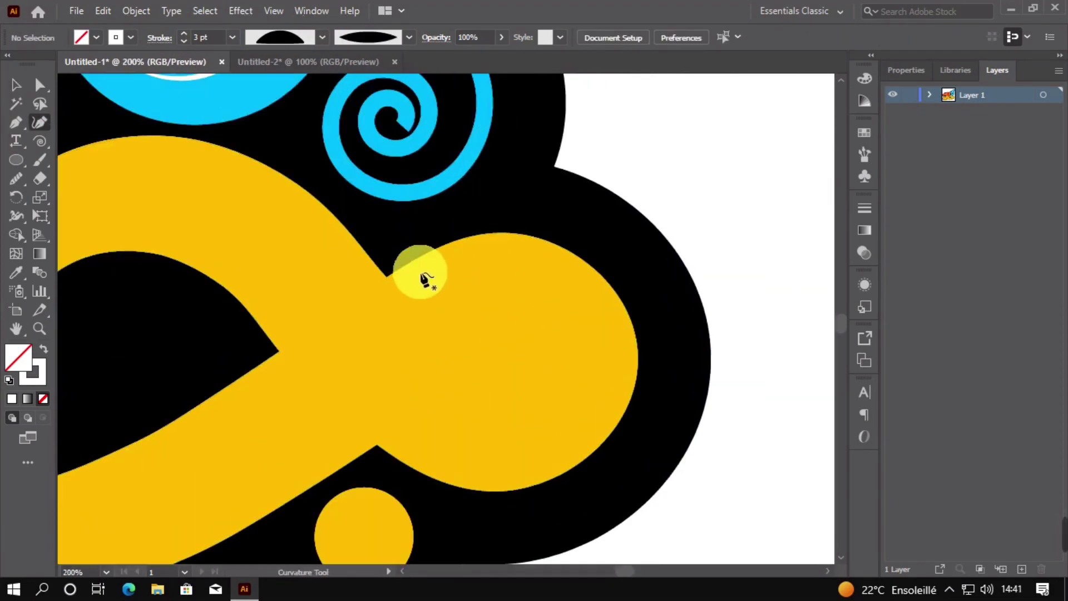
{"action": "left_click", "coordinate": [425, 272]}
{"action": "left_click", "coordinate": [606, 313]}
{"action": "left_click", "coordinate": [541, 263]}
{"action": "left_click", "coordinate": [200, 39]}
{"action": "type", "text": "3"}
{"action": "left_click", "coordinate": [322, 37]}
{"action": "left_click", "coordinate": [291, 201]}
{"action": "left_click", "coordinate": [16, 84]}
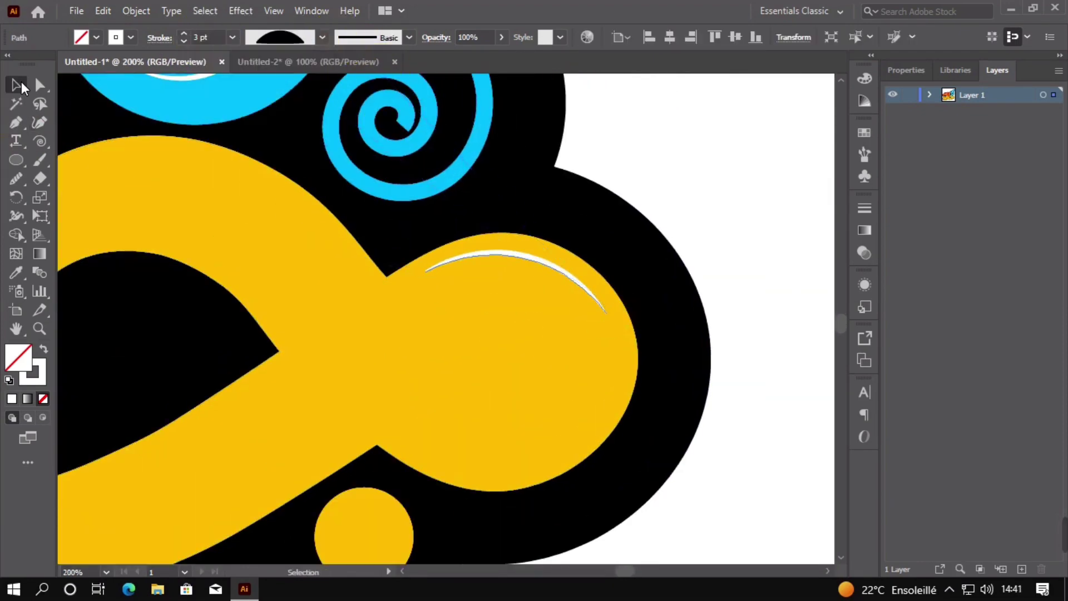
Draw a white highlight along the lower right edge of the round yellow end, with a 3 pt stroke and arched width profile.
{"action": "left_click", "coordinate": [530, 379]}
{"action": "left_click", "coordinate": [39, 123]}
{"action": "left_click", "coordinate": [586, 339]}
{"action": "left_click_drag", "start_coordinate": [528, 370], "coordinate": [534, 388]}
{"action": "left_click", "coordinate": [203, 38]}
{"action": "type", "text": "3"}
{"action": "left_click", "coordinate": [322, 37]}
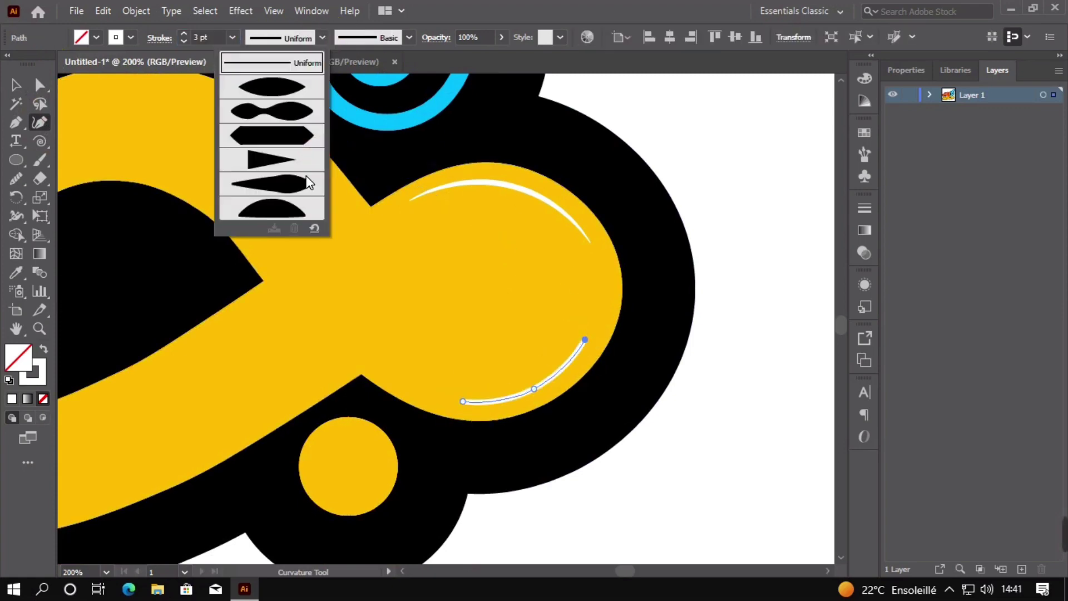
{"action": "left_click", "coordinate": [284, 207]}
{"action": "left_click", "coordinate": [17, 85]}
{"action": "scroll", "coordinate": [594, 413], "scroll_direction": "up", "scroll_amount": 1}
{"action": "left_click", "coordinate": [690, 462]}
Draw a white highlight along the outer upper left edge of the large yellow arch, with a 3 pt stroke and arched width profile.
{"action": "scroll", "coordinate": [523, 405], "scroll_direction": "down", "scroll_amount": 1}
{"action": "left_click", "coordinate": [39, 122]}
{"action": "left_click_drag", "start_coordinate": [222, 222], "coordinate": [446, 309]}
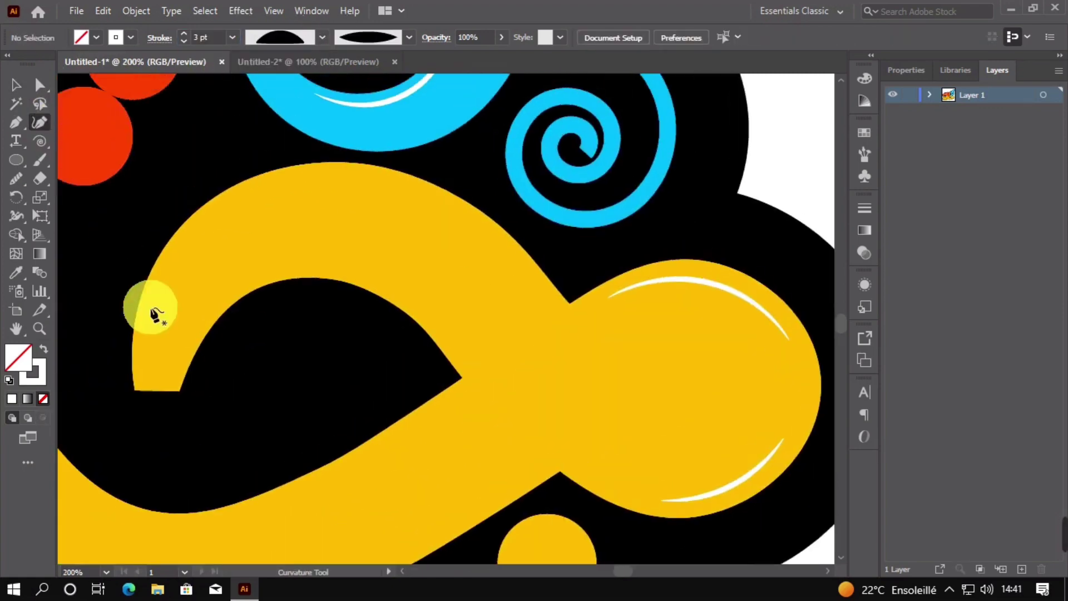
{"action": "scroll", "coordinate": [147, 306], "scroll_direction": "up", "scroll_amount": 1}
{"action": "left_click", "coordinate": [147, 306]}
{"action": "left_click", "coordinate": [459, 108]}
{"action": "left_click_drag", "start_coordinate": [293, 213], "coordinate": [262, 166]}
{"action": "left_click", "coordinate": [204, 38]}
{"action": "type", "text": "3"}
{"action": "left_click", "coordinate": [323, 37]}
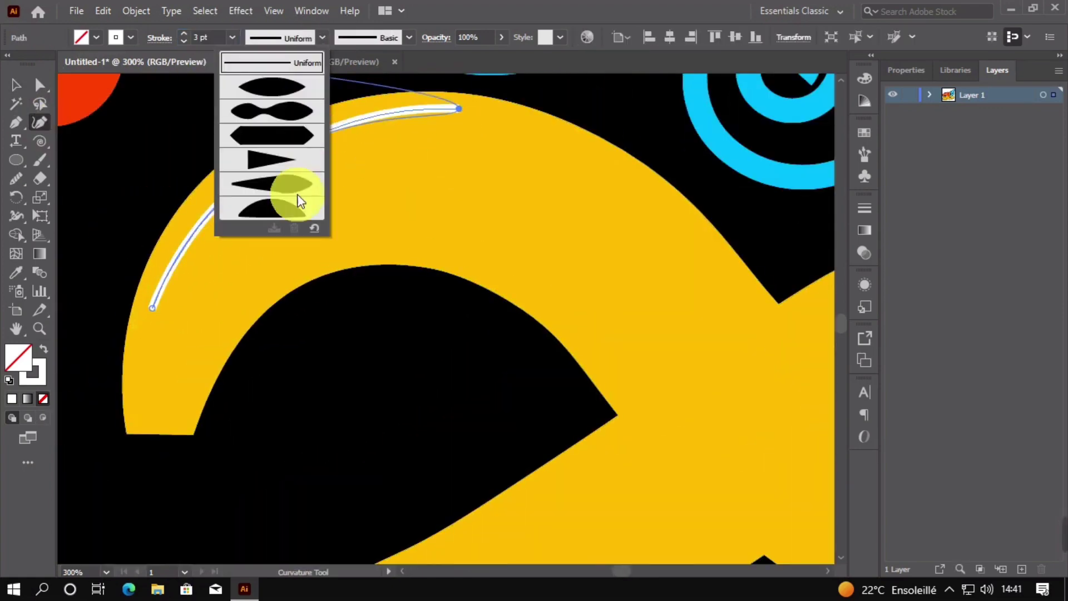
{"action": "left_click", "coordinate": [294, 201]}
{"action": "left_click", "coordinate": [16, 84]}
{"action": "scroll", "coordinate": [509, 282], "scroll_direction": "down", "scroll_amount": 3}
{"action": "left_click", "coordinate": [666, 428]}
Place Curvature tool points for another white highlight along the yellow lettering's sweeping lower stroke.
{"action": "left_click", "coordinate": [39, 124]}
{"action": "scroll", "coordinate": [475, 501], "scroll_direction": "up", "scroll_amount": 2}
{"action": "left_click", "coordinate": [370, 388]}
{"action": "left_click", "coordinate": [649, 267]}
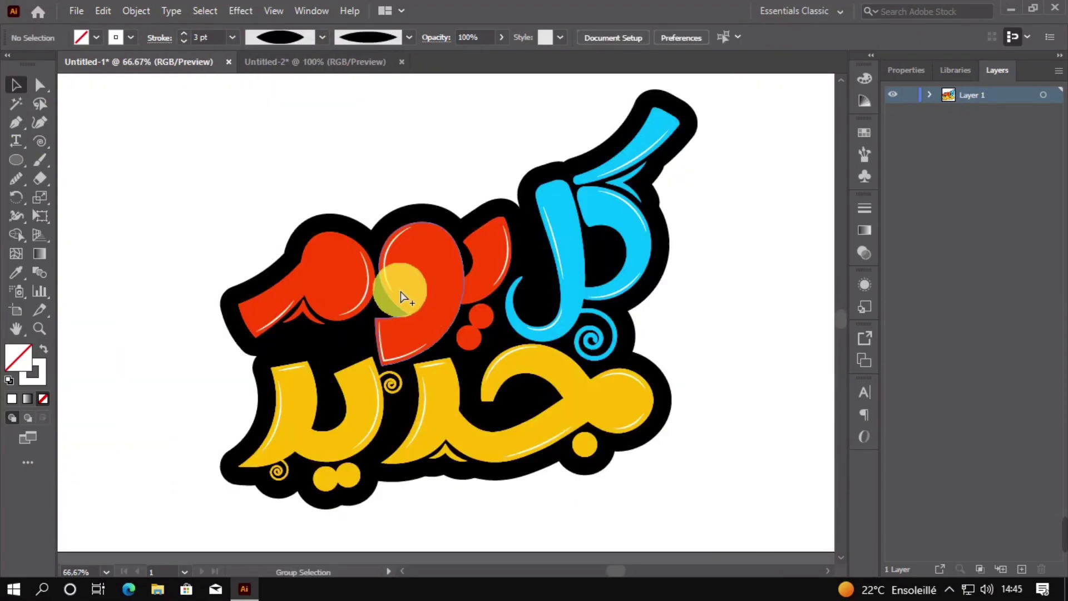
Set the fill to a linear gradient and sample the lettering's red for its first colour stop.
{"action": "scroll", "coordinate": [482, 298], "scroll_direction": "up", "scroll_amount": 3}
{"action": "left_click_drag", "start_coordinate": [548, 268], "coordinate": [423, 305]}
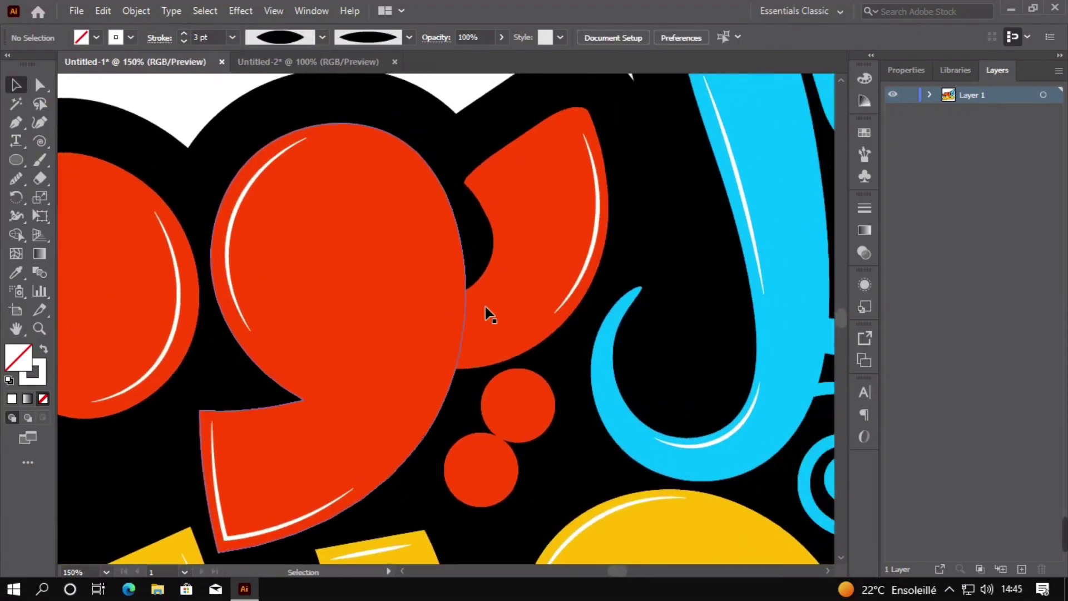
{"action": "left_click", "coordinate": [27, 398]}
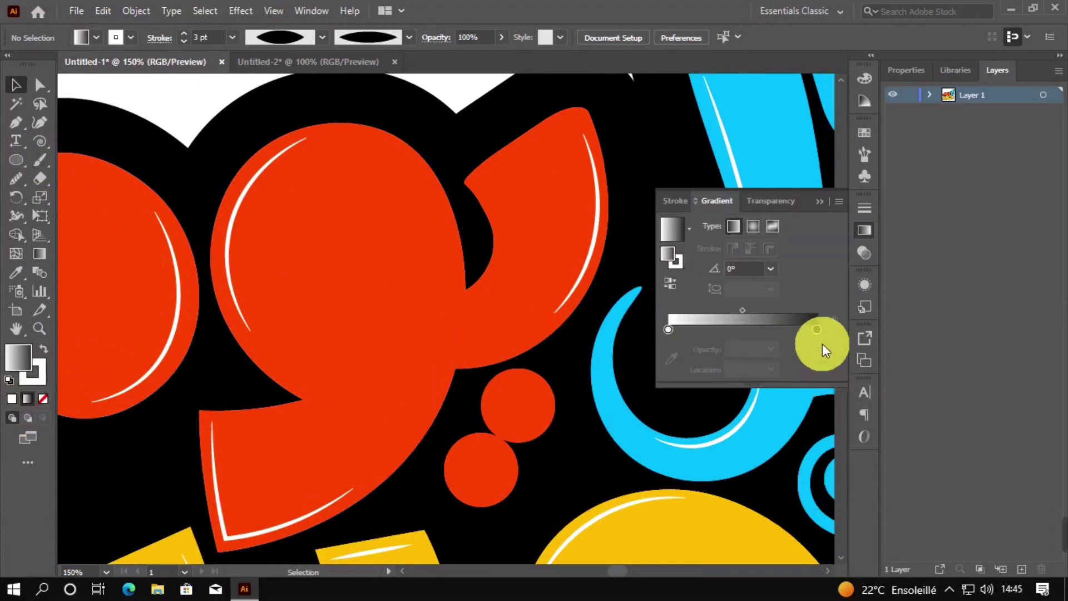
{"action": "left_click", "coordinate": [668, 328]}
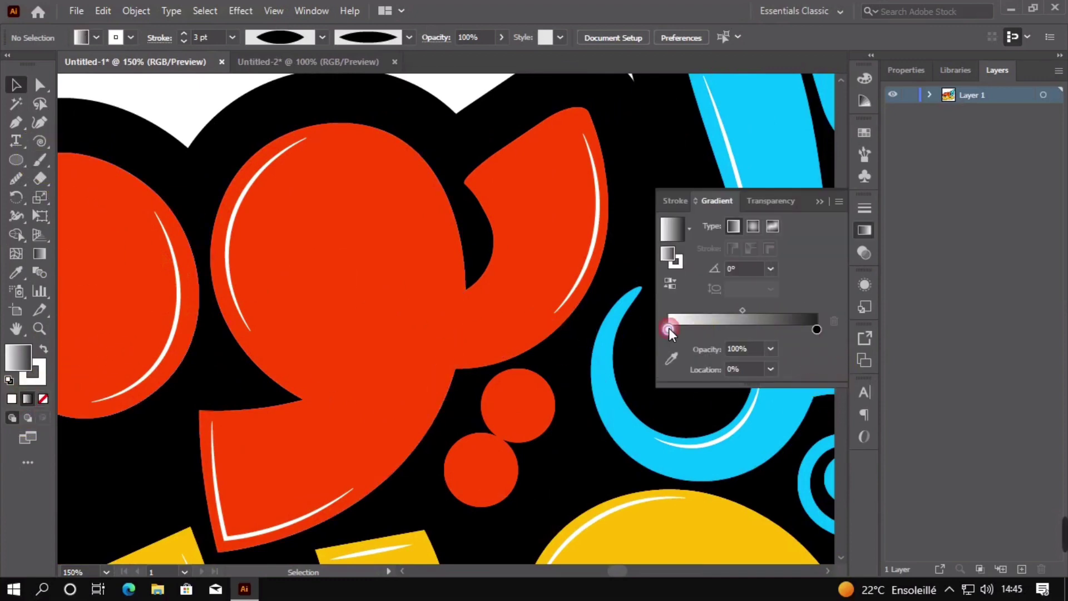
{"action": "left_click", "coordinate": [672, 358]}
{"action": "left_click", "coordinate": [498, 323]}
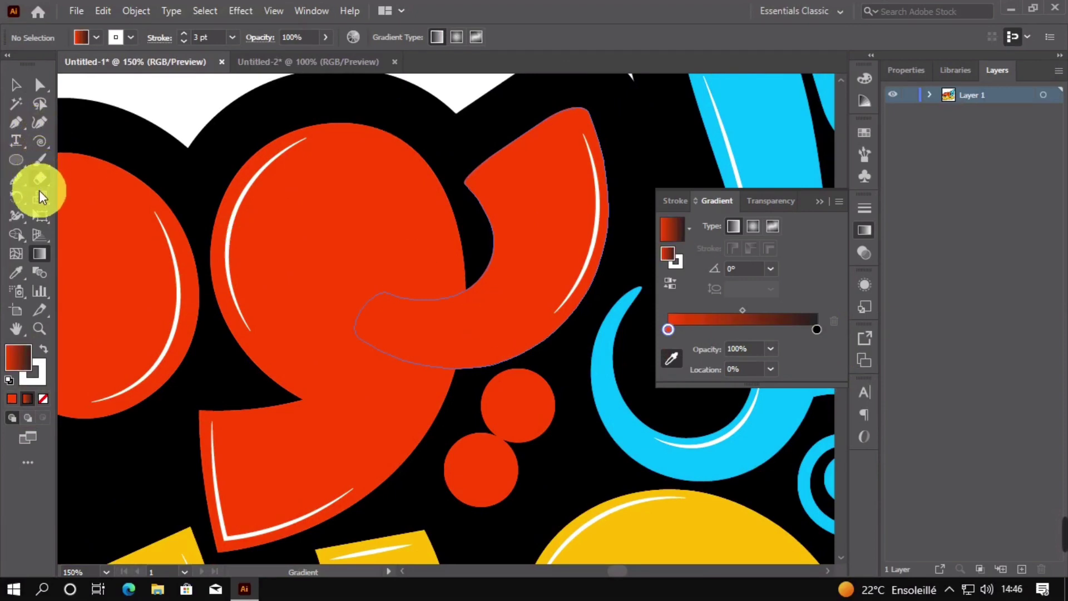
Draw a closed Pen shape with the red-to-black gradient and no stroke, following the large red letter's edge where the curved red letter emerges.
{"action": "left_click", "coordinate": [20, 125]}
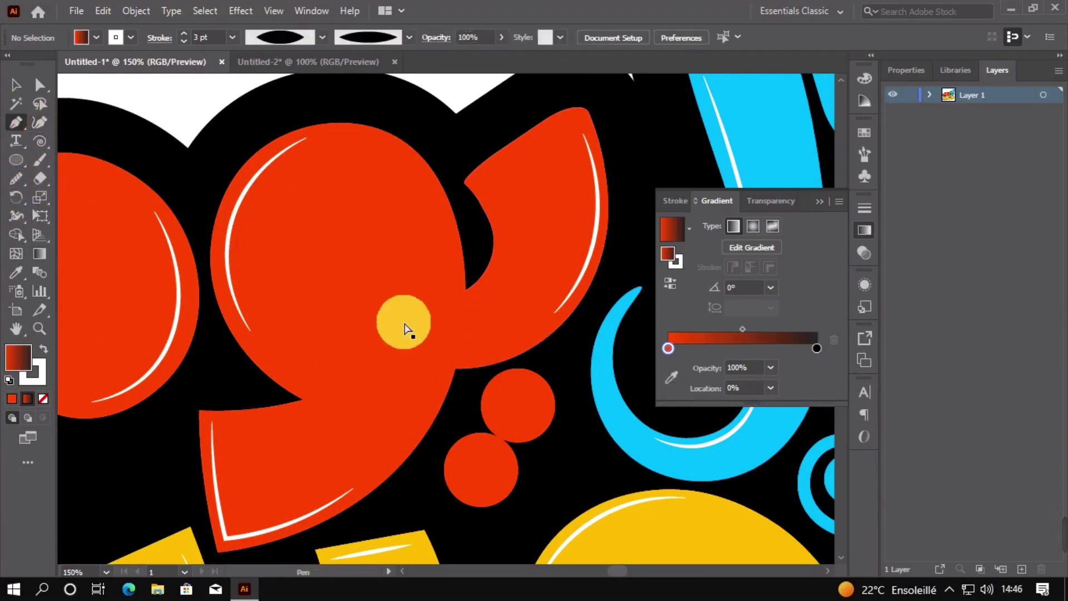
{"action": "scroll", "coordinate": [476, 318], "scroll_direction": "up", "scroll_amount": 2}
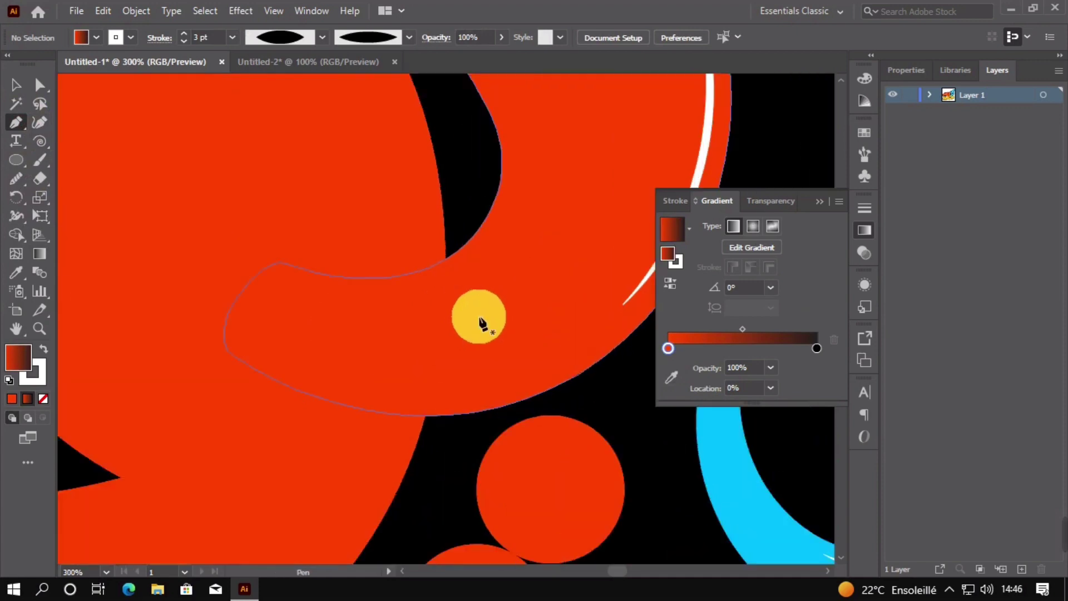
{"action": "left_click", "coordinate": [450, 257]}
{"action": "scroll", "coordinate": [435, 412], "scroll_direction": "up", "scroll_amount": 2}
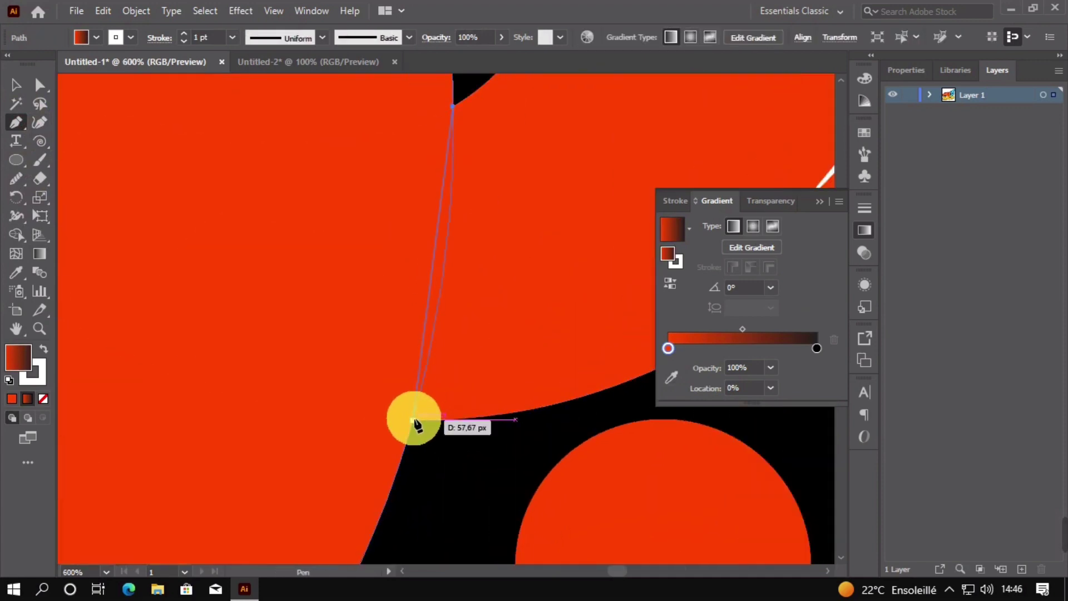
{"action": "left_click", "coordinate": [414, 420]}
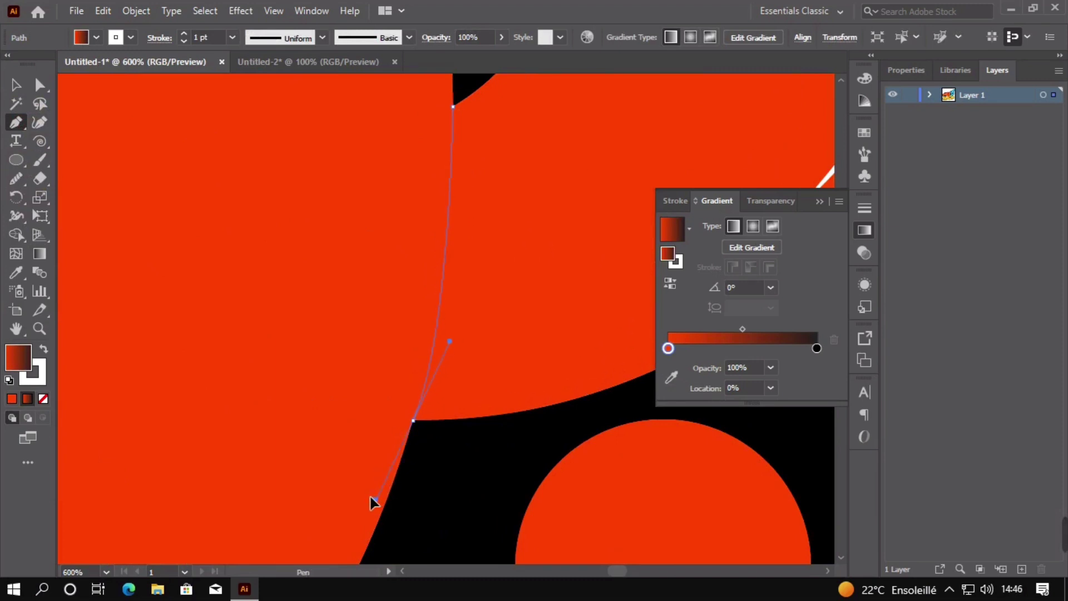
{"action": "left_click_drag", "start_coordinate": [370, 496], "coordinate": [375, 498]}
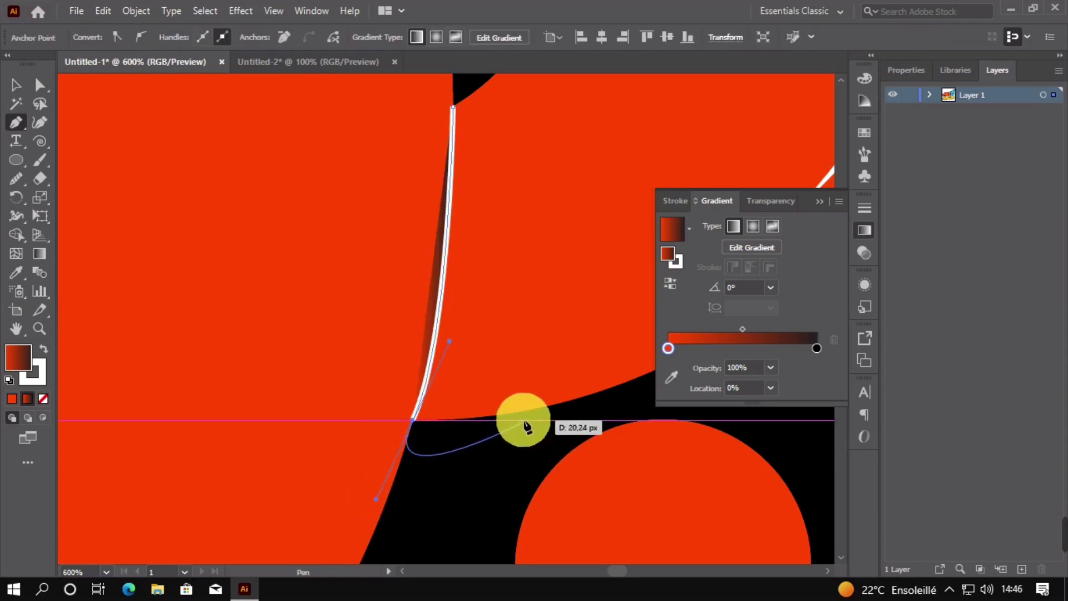
{"action": "left_click", "coordinate": [46, 397]}
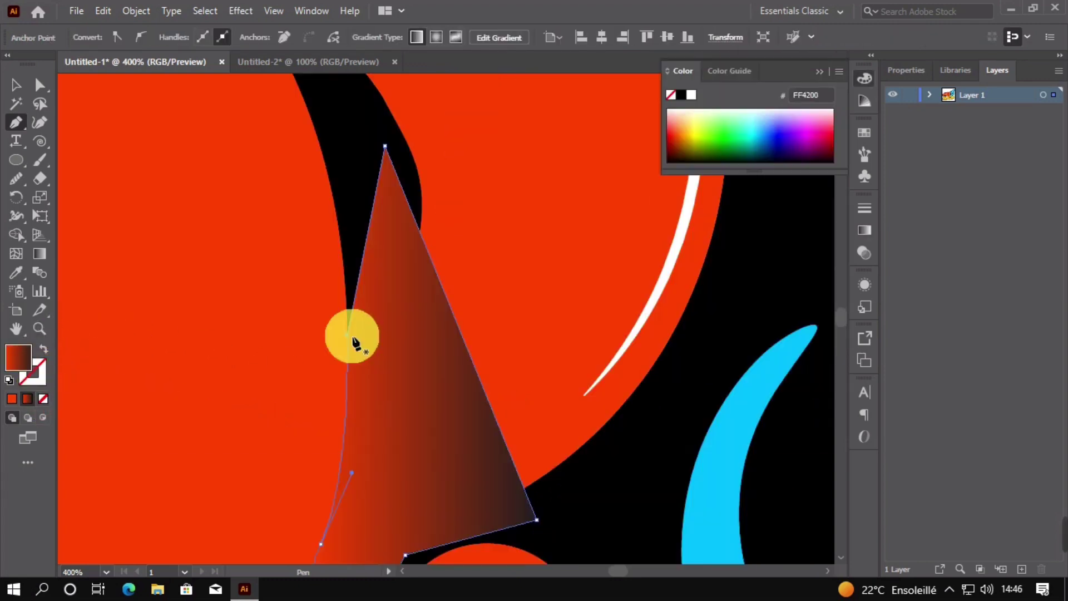
{"action": "scroll", "coordinate": [355, 338], "scroll_direction": "down", "scroll_amount": 1}
Select the gradient shape with the curved red letter and trim away the parts sticking out beyond the letter with Shape Builder.
{"action": "left_click", "coordinate": [15, 84]}
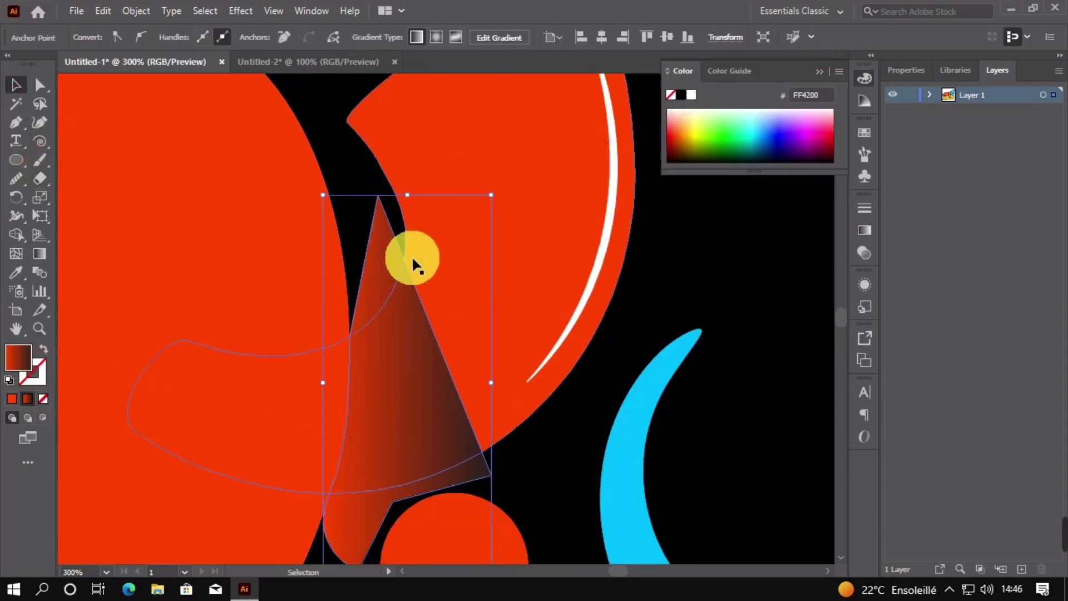
{"action": "left_click", "coordinate": [239, 312]}
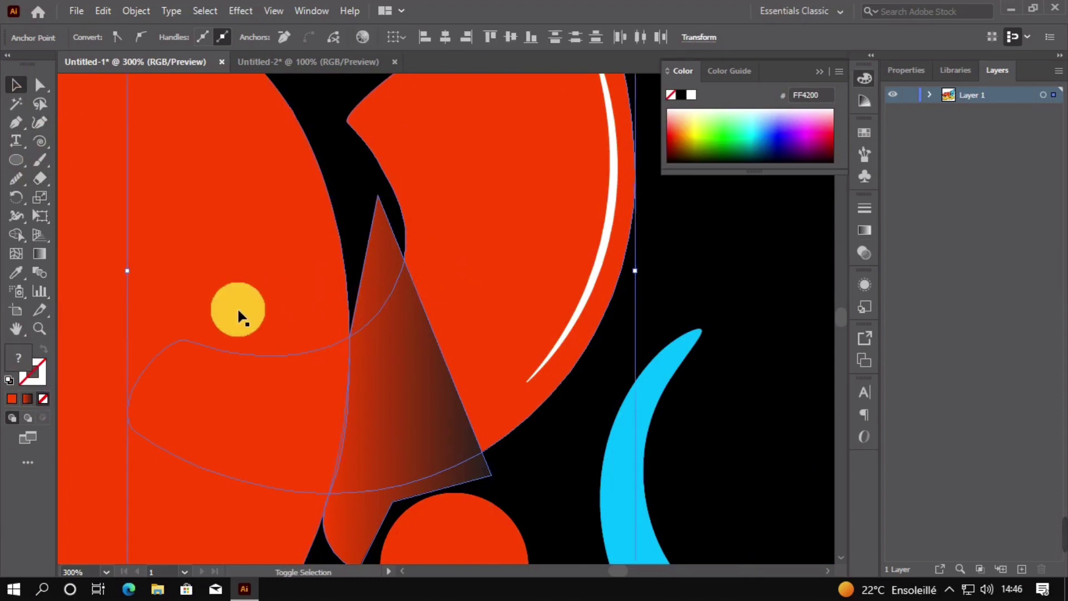
{"action": "left_click", "coordinate": [17, 235]}
{"action": "left_click", "coordinate": [380, 260], "text": "alt"}
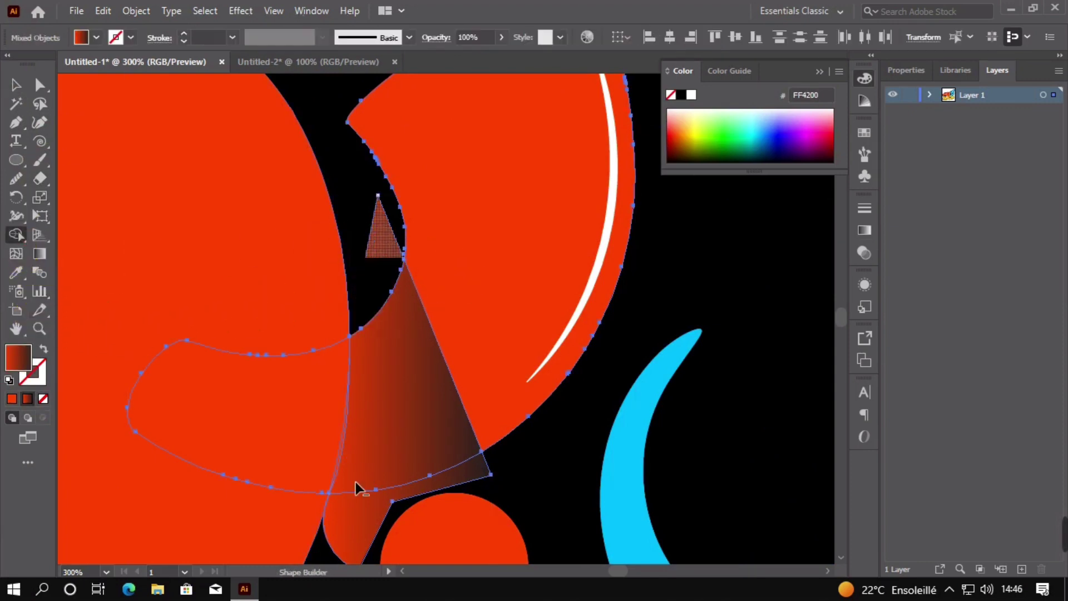
{"action": "left_click", "coordinate": [358, 522], "text": "alt"}
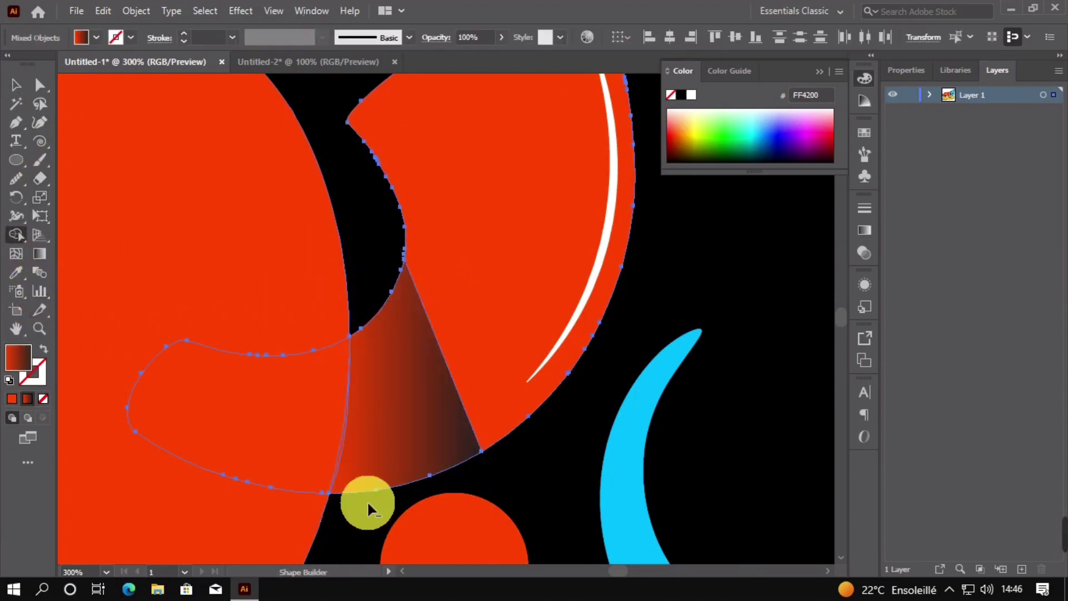
{"action": "left_click", "coordinate": [16, 85]}
Reverse and reposition the red shading's gradient so black sits at the overlap edge and fades to red along the curved letter.
{"action": "left_click", "coordinate": [39, 254]}
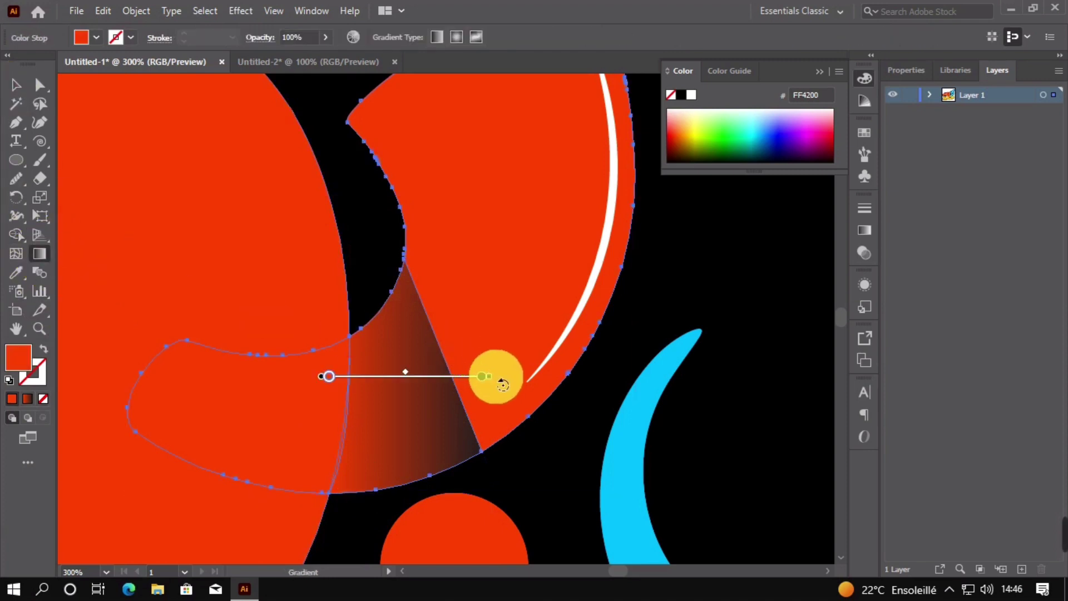
{"action": "mouse_move", "coordinate": [494, 377]}
{"action": "left_mouse_down"}
{"action": "mouse_move", "coordinate": [427, 432]}
{"action": "mouse_move", "coordinate": [236, 427]}
{"action": "mouse_move", "coordinate": [186, 367]}
{"action": "mouse_move", "coordinate": [213, 369]}
{"action": "left_mouse_up"}
{"action": "left_click_drag", "start_coordinate": [286, 372], "coordinate": [287, 426]}
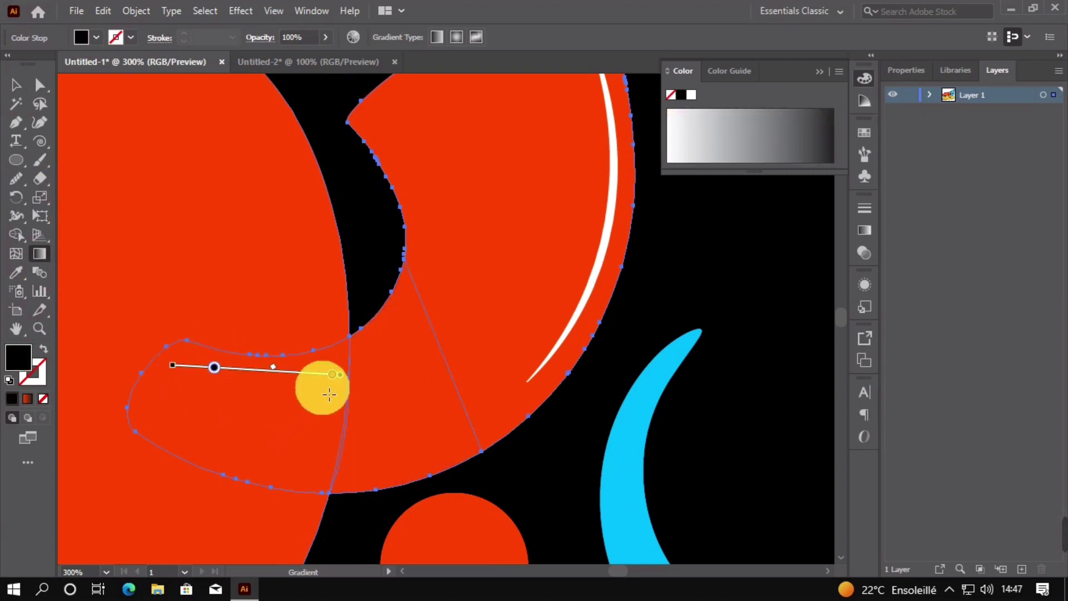
{"action": "mouse_move", "coordinate": [215, 368]}
{"action": "left_mouse_down"}
{"action": "mouse_move", "coordinate": [410, 376]}
{"action": "mouse_move", "coordinate": [303, 373]}
{"action": "mouse_move", "coordinate": [373, 377]}
{"action": "mouse_move", "coordinate": [345, 374]}
{"action": "left_mouse_up"}
{"action": "left_click", "coordinate": [338, 377]}
{"action": "left_click", "coordinate": [302, 377]}
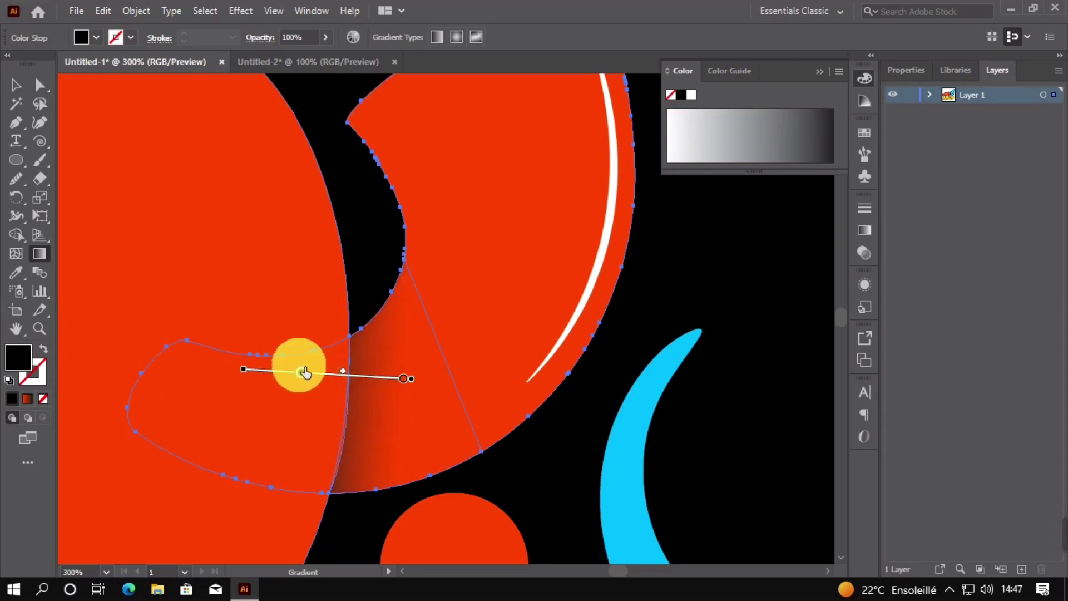
{"action": "left_click", "coordinate": [16, 82]}
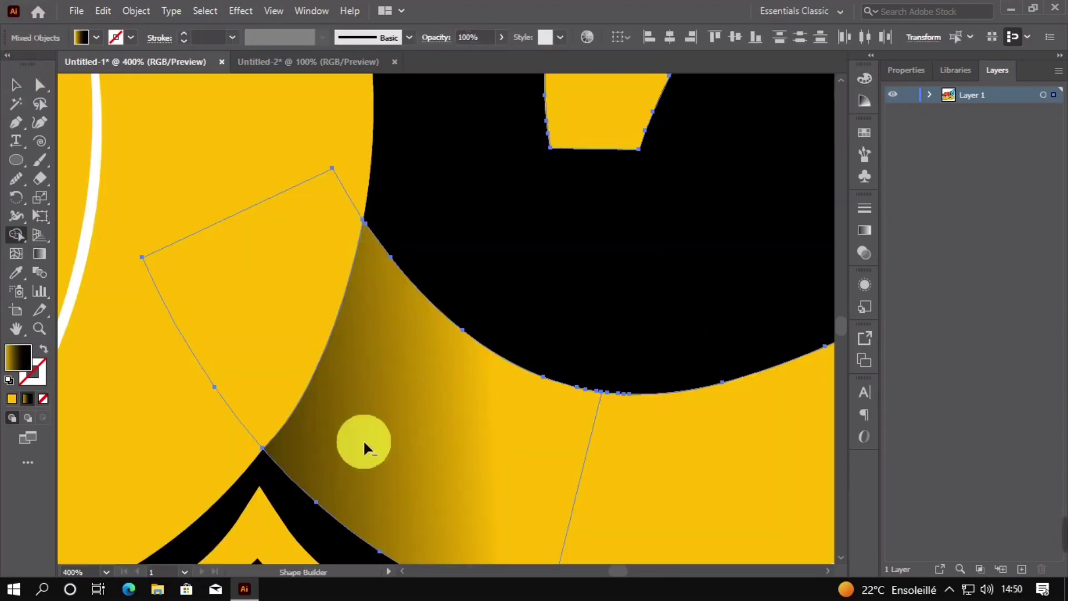
Select the shading piece on the sweeping yellow letter and rotate its gradient diagonally to match the slanted overlap edge.
{"action": "left_click", "coordinate": [37, 121]}
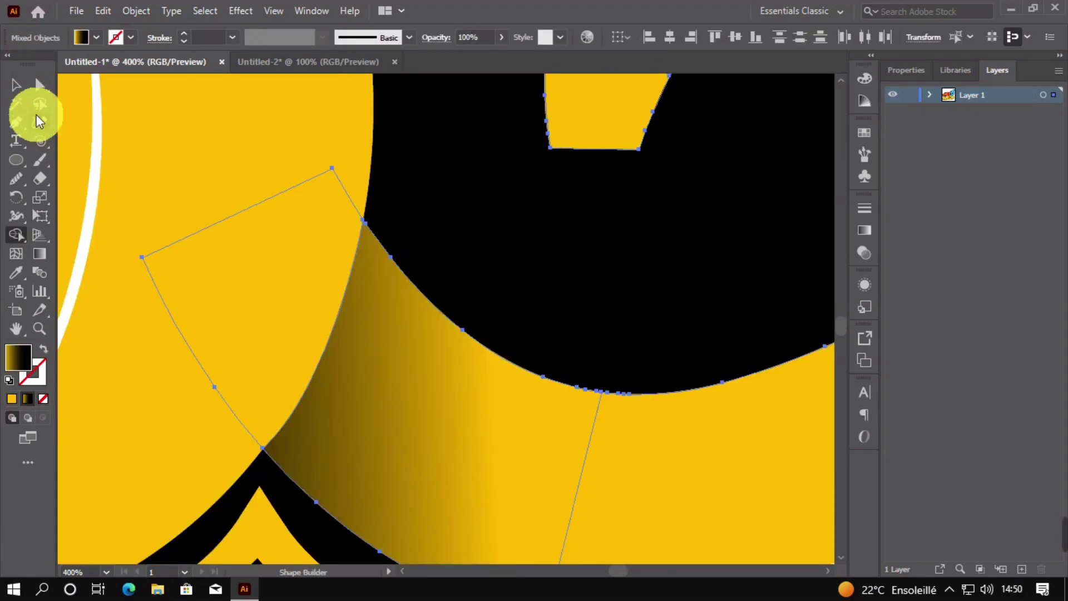
{"action": "key", "text": "v"}
{"action": "scroll", "coordinate": [517, 300], "scroll_direction": "down", "scroll_amount": 3, "text": "alt"}
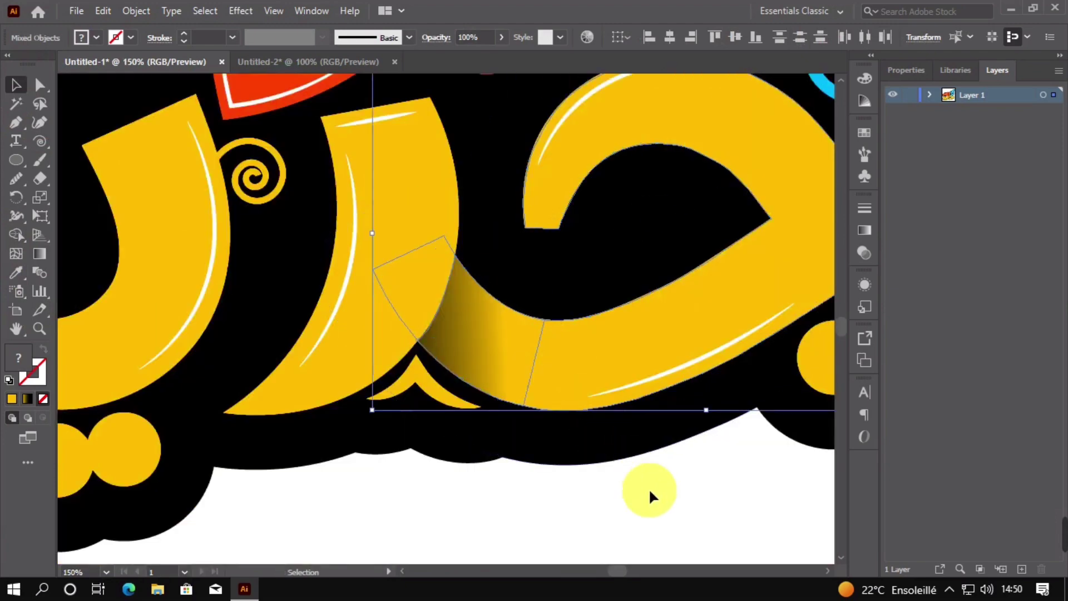
{"action": "left_click", "coordinate": [649, 489]}
{"action": "scroll", "coordinate": [501, 453], "scroll_direction": "down", "scroll_amount": 3, "text": "alt"}
{"action": "scroll", "coordinate": [529, 462], "scroll_direction": "up", "scroll_amount": 2, "text": "alt"}
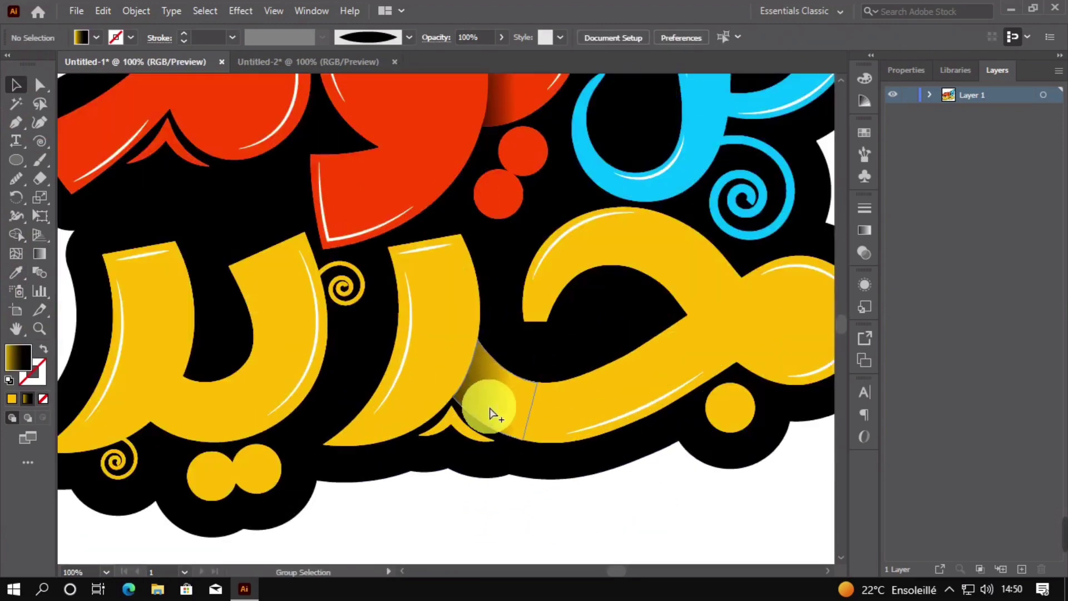
{"action": "left_click", "coordinate": [490, 412]}
{"action": "left_click", "coordinate": [39, 253]}
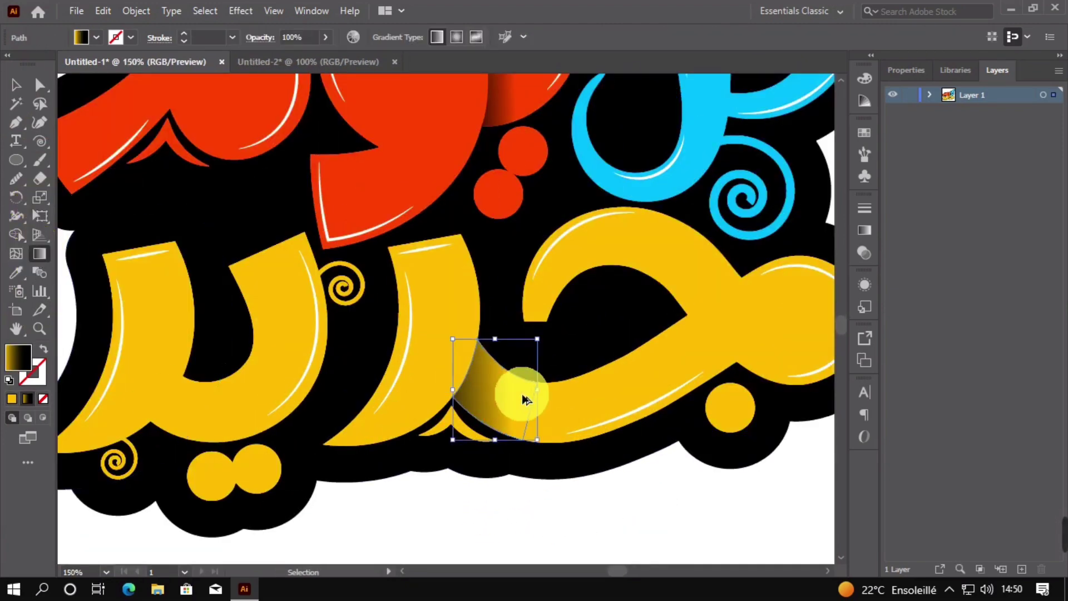
{"action": "scroll", "coordinate": [522, 394], "scroll_direction": "up", "scroll_amount": 1, "text": "alt"}
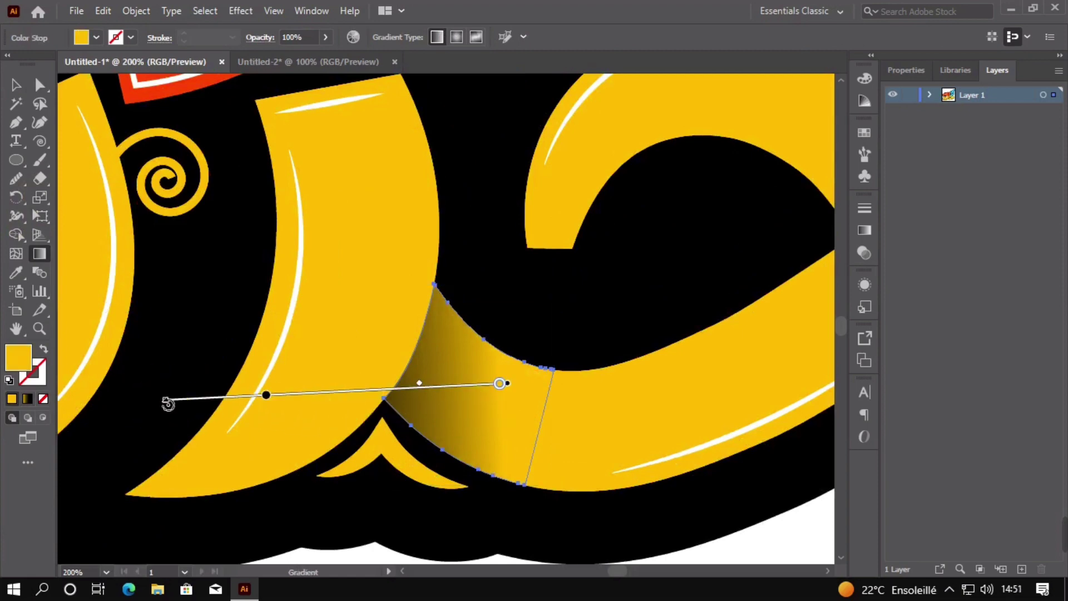
{"action": "left_click_drag", "start_coordinate": [168, 404], "coordinate": [243, 222]}
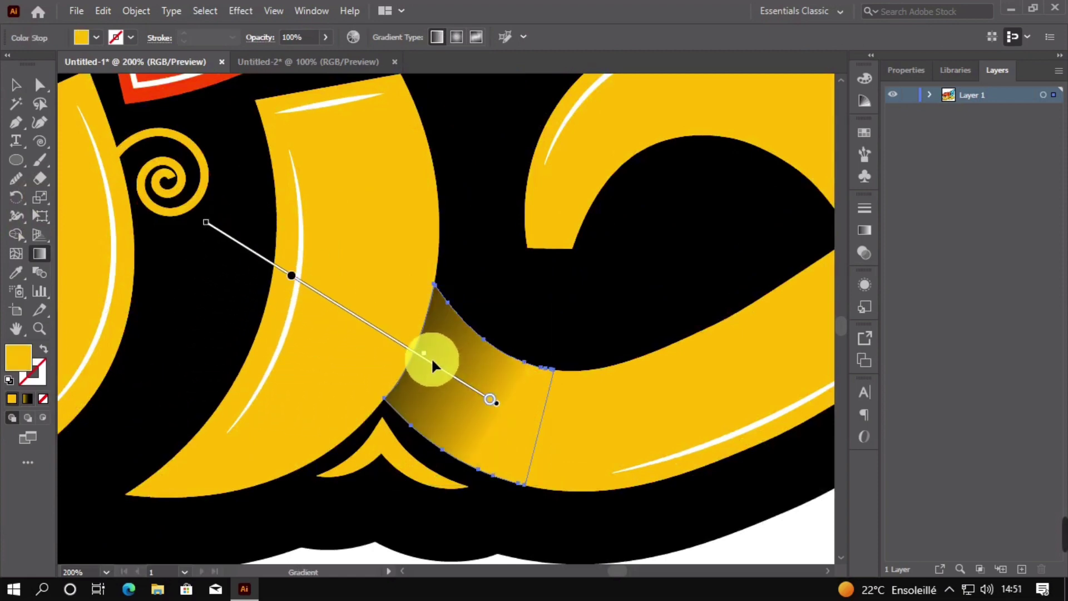
Move the black stop close to the yellow overlap edge and shift the gradient midpoint toward it for a tighter shadow.
{"action": "left_click", "coordinate": [405, 340]}
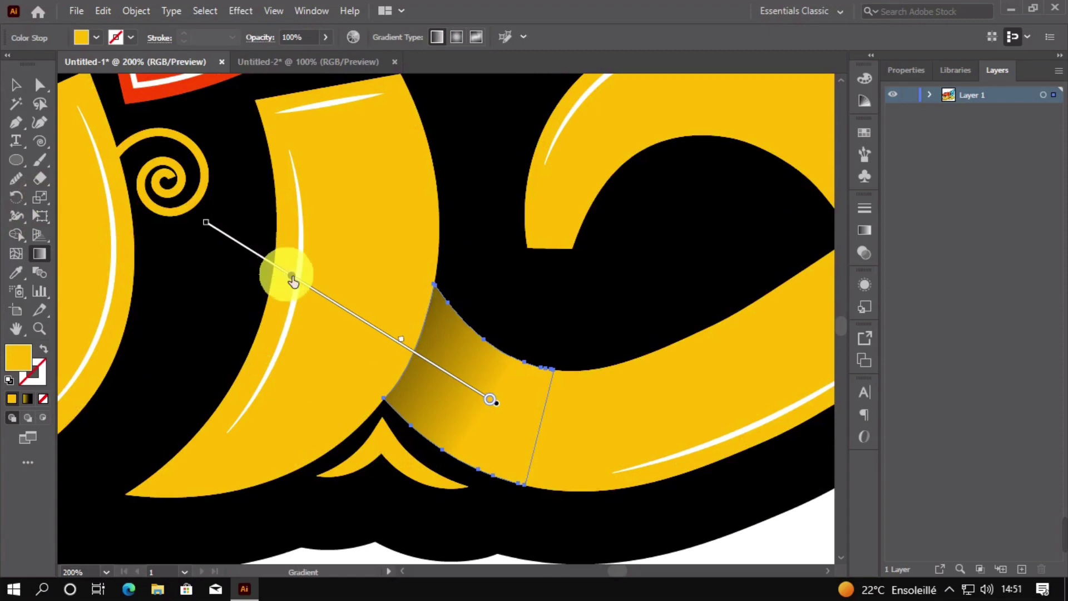
{"action": "left_click_drag", "start_coordinate": [292, 277], "coordinate": [402, 351]}
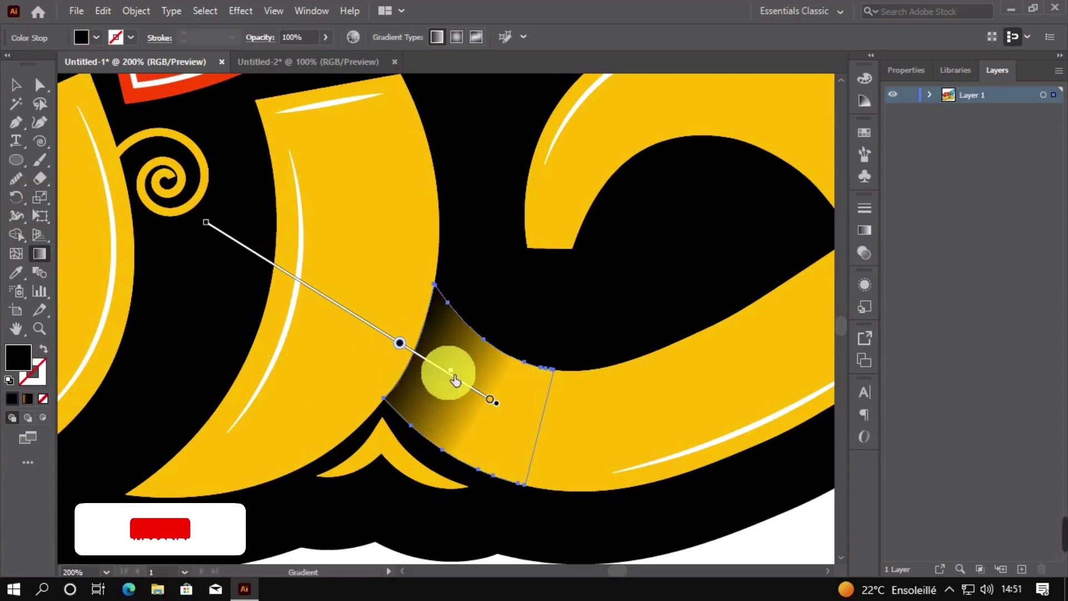
{"action": "left_click_drag", "start_coordinate": [452, 374], "coordinate": [434, 363]}
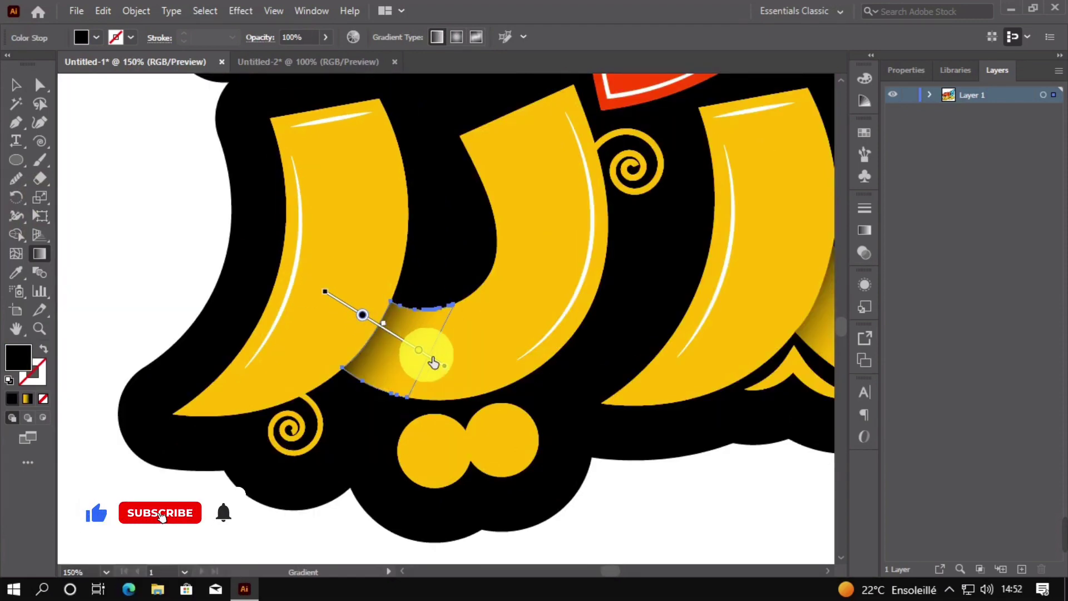
Move the yellow stop of the leftmost yellow overlap's shading slightly outward, away from the overlap edge, and deselect the shape.
{"action": "left_click", "coordinate": [426, 358]}
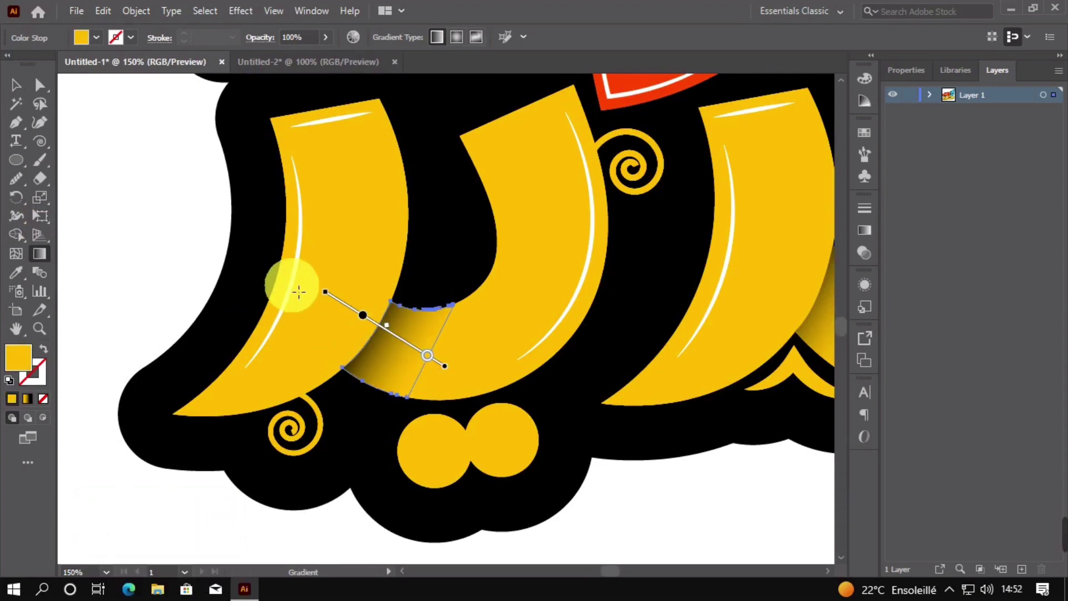
{"action": "left_click", "coordinate": [21, 83]}
{"action": "left_click", "coordinate": [190, 197]}
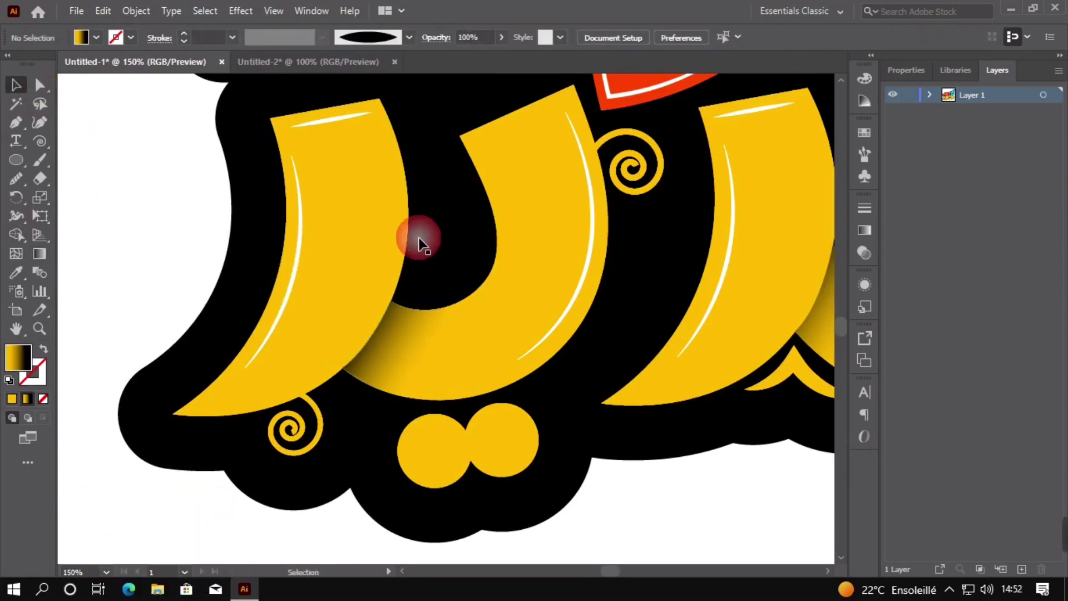
Lighten the leftmost yellow overlap's shading by moving its black gradient stop slightly farther back from the overlap edge.
{"action": "scroll", "coordinate": [537, 319], "scroll_direction": "down", "scroll_amount": 1}
{"action": "scroll", "coordinate": [537, 319], "scroll_direction": "down", "scroll_amount": 2}
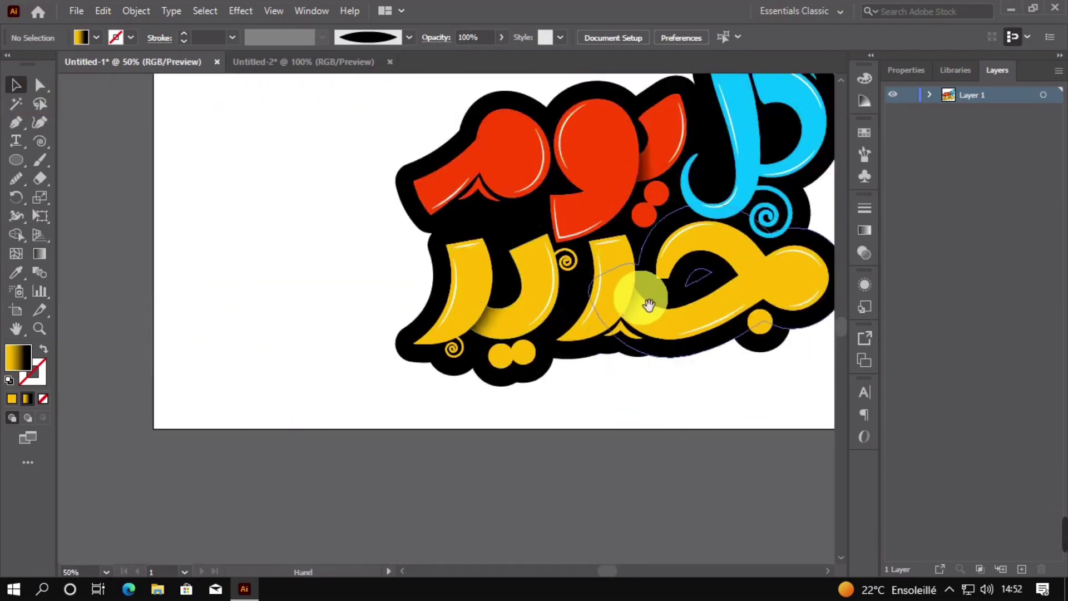
{"action": "left_click_drag", "start_coordinate": [639, 298], "coordinate": [470, 346]}
{"action": "scroll", "coordinate": [492, 346], "scroll_direction": "down", "scroll_amount": 1}
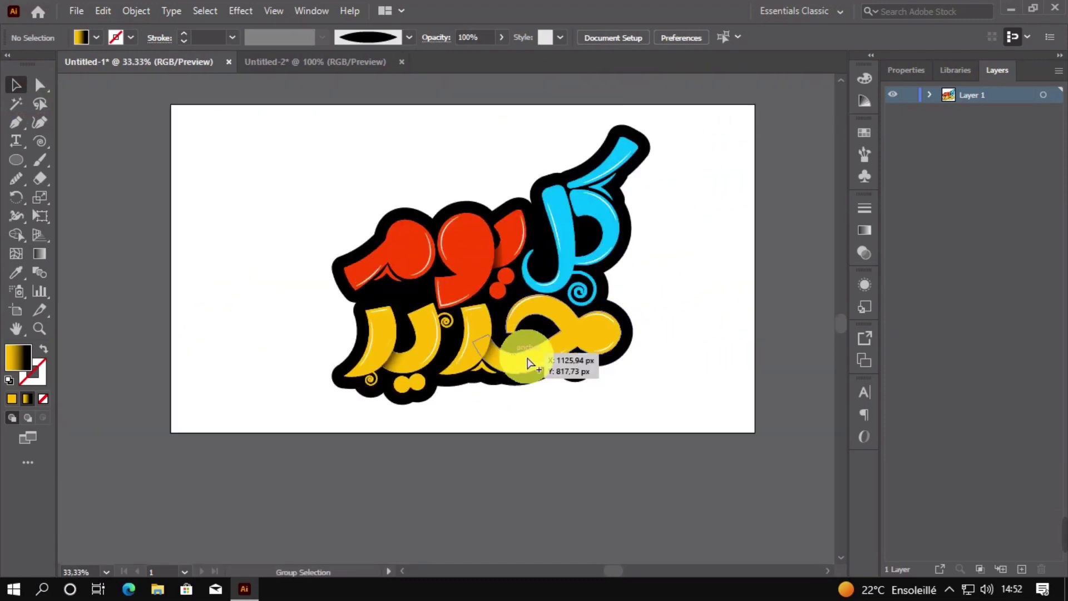
{"action": "scroll", "coordinate": [410, 368], "scroll_direction": "up", "scroll_amount": 3}
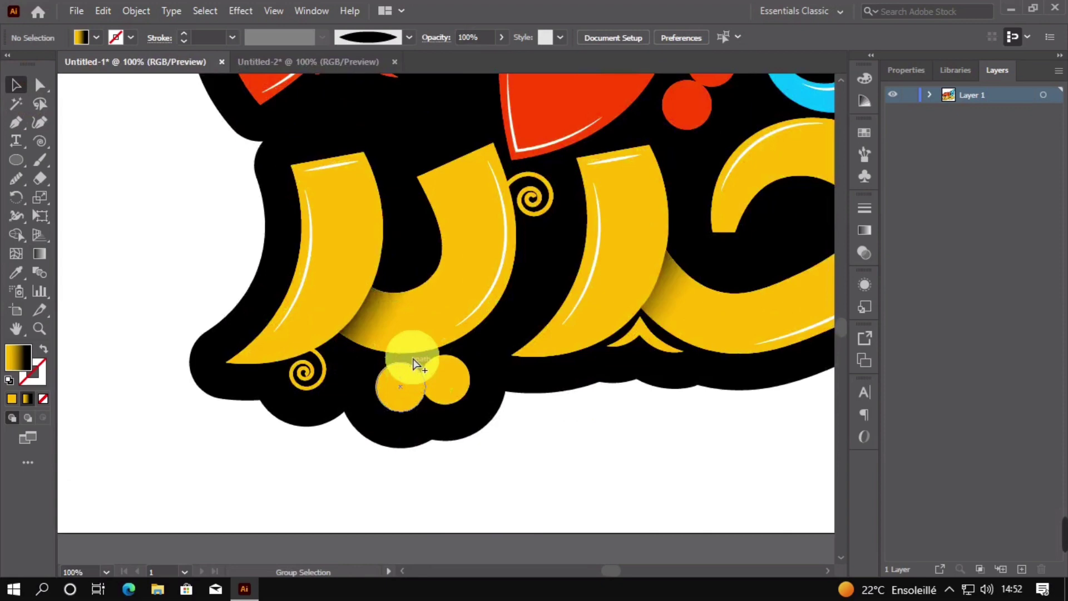
{"action": "left_click", "coordinate": [370, 310]}
{"action": "left_click", "coordinate": [39, 253]}
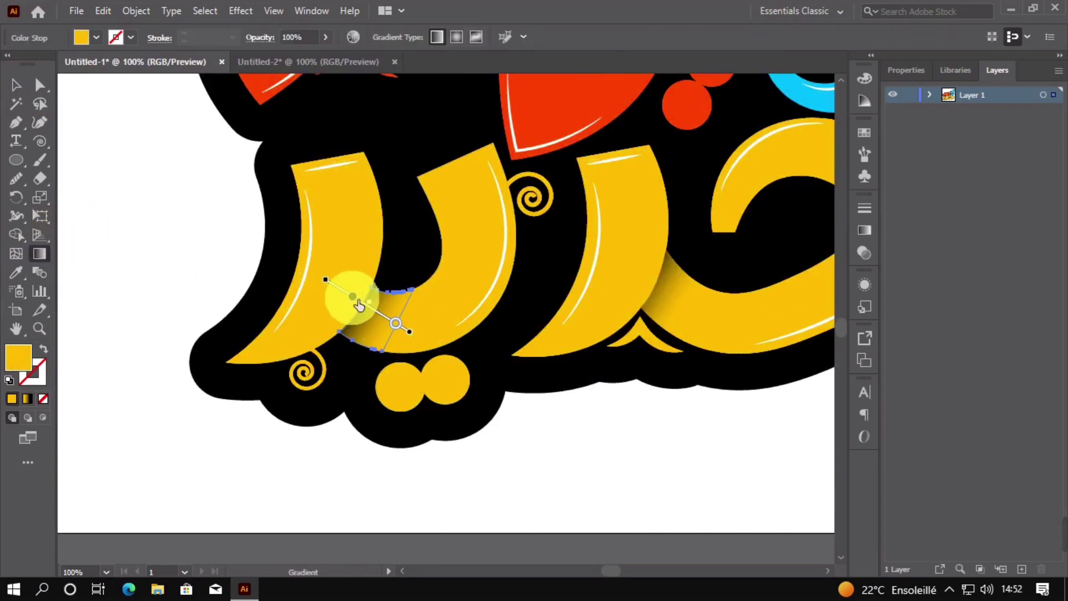
{"action": "left_click_drag", "start_coordinate": [352, 297], "coordinate": [346, 292]}
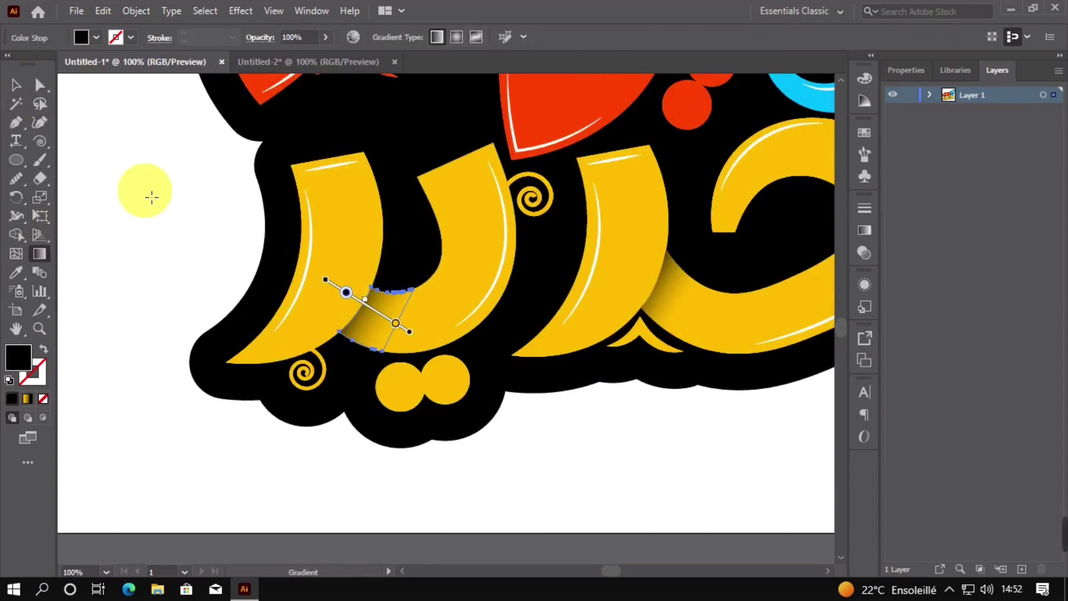
{"action": "left_click", "coordinate": [16, 86]}
{"action": "left_click", "coordinate": [118, 167]}
Fine-tune the shading where the sweeping yellow letter meets its neighbour by repositioning the gradient stops and moving the yellow end outward.
{"action": "scroll", "coordinate": [589, 362], "scroll_direction": "down", "scroll_amount": 2}
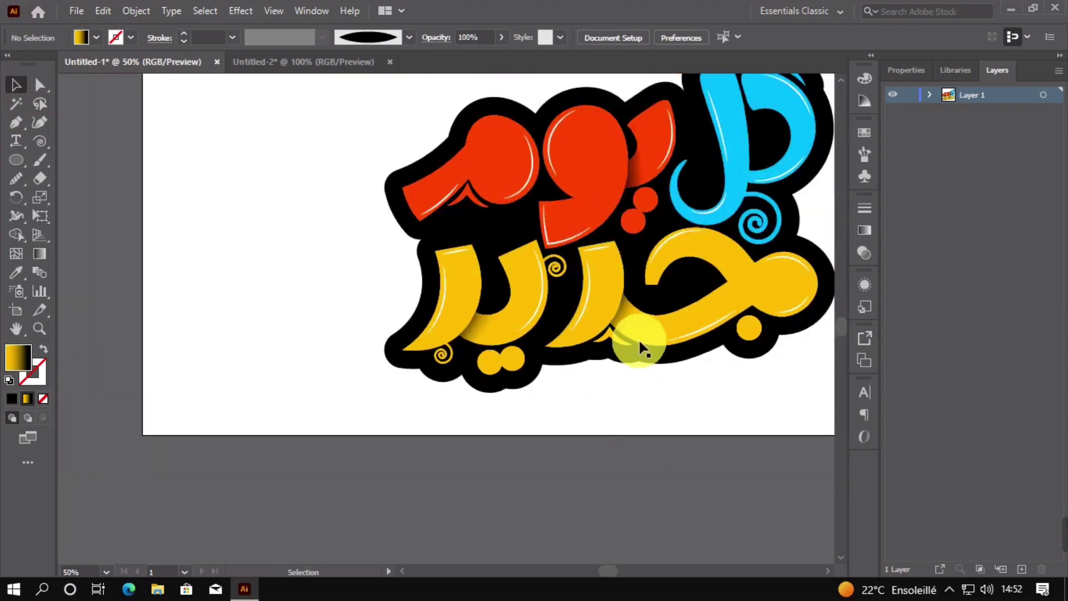
{"action": "scroll", "coordinate": [612, 356], "scroll_direction": "down", "scroll_amount": 1}
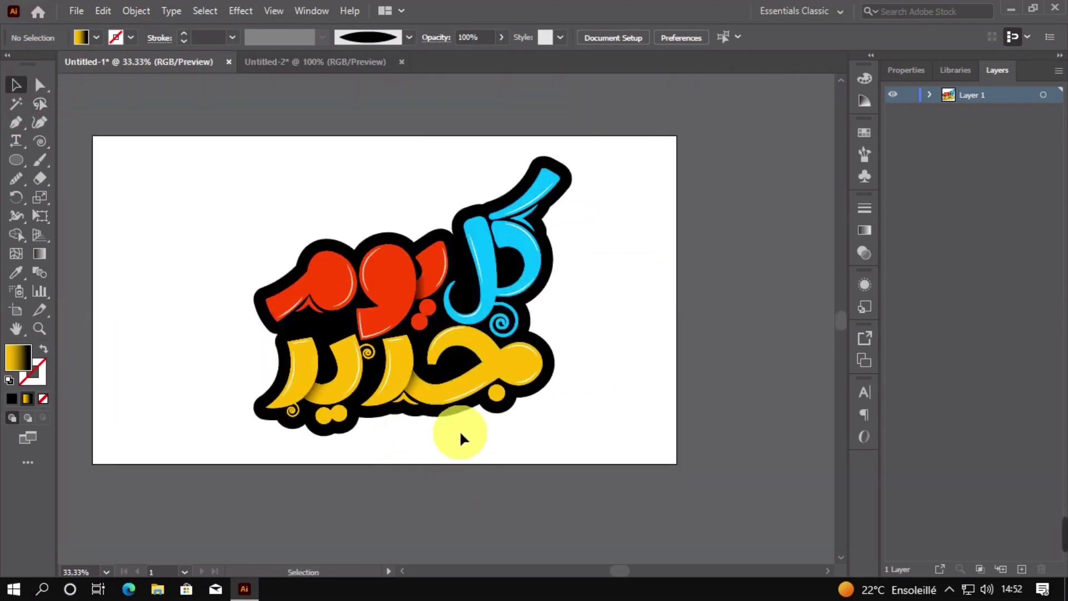
{"action": "scroll", "coordinate": [445, 423], "scroll_direction": "up", "scroll_amount": 3}
{"action": "left_click", "coordinate": [418, 377]}
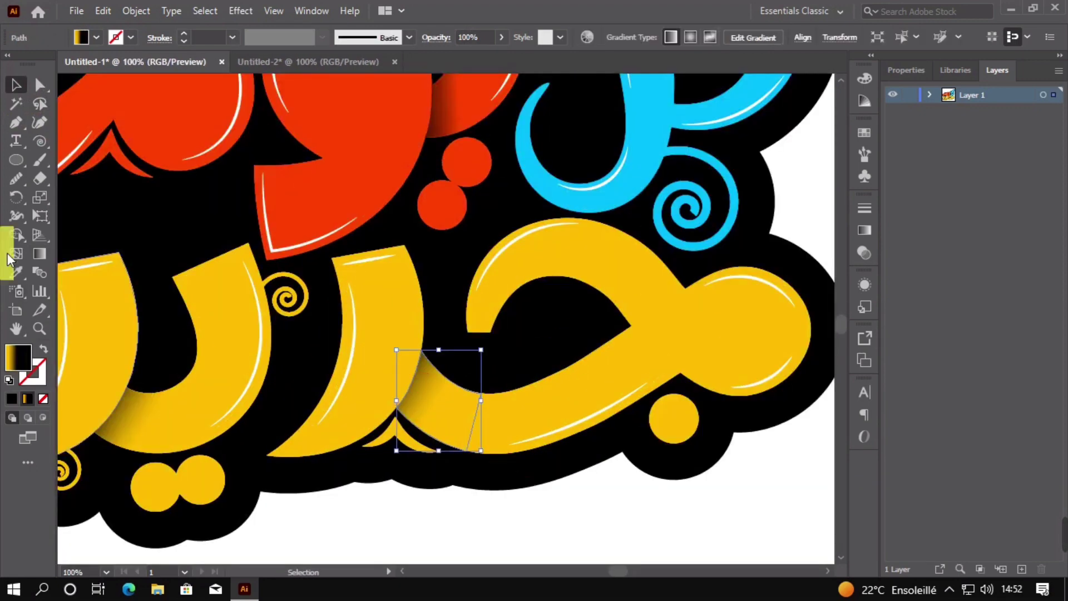
{"action": "left_click", "coordinate": [39, 254]}
{"action": "left_click", "coordinate": [393, 372]}
{"action": "left_click_drag", "start_coordinate": [396, 374], "coordinate": [449, 409]}
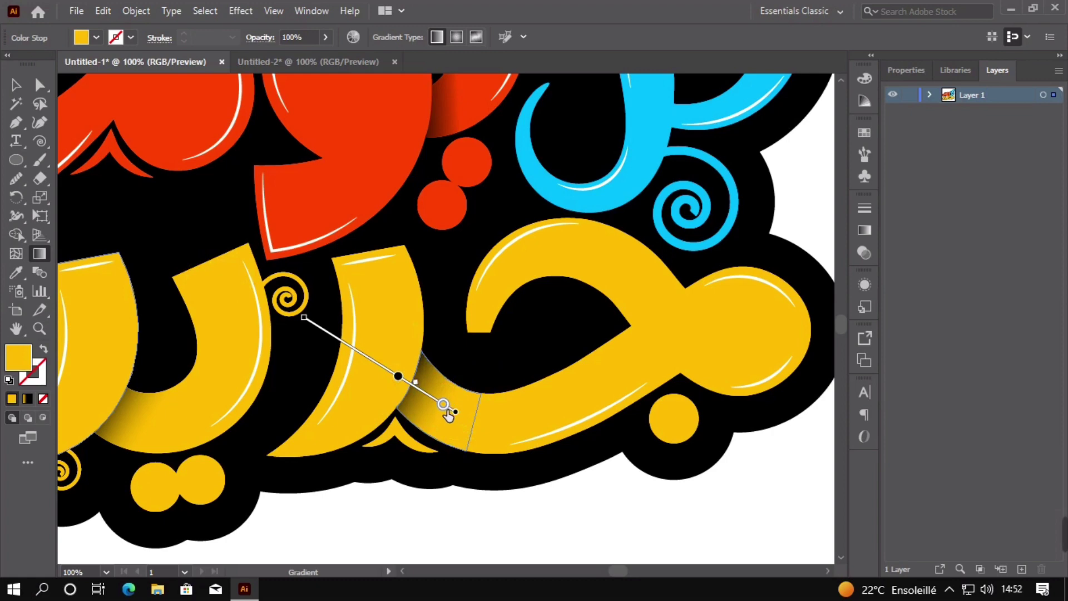
{"action": "left_click", "coordinate": [451, 407]}
{"action": "left_click", "coordinate": [16, 86]}
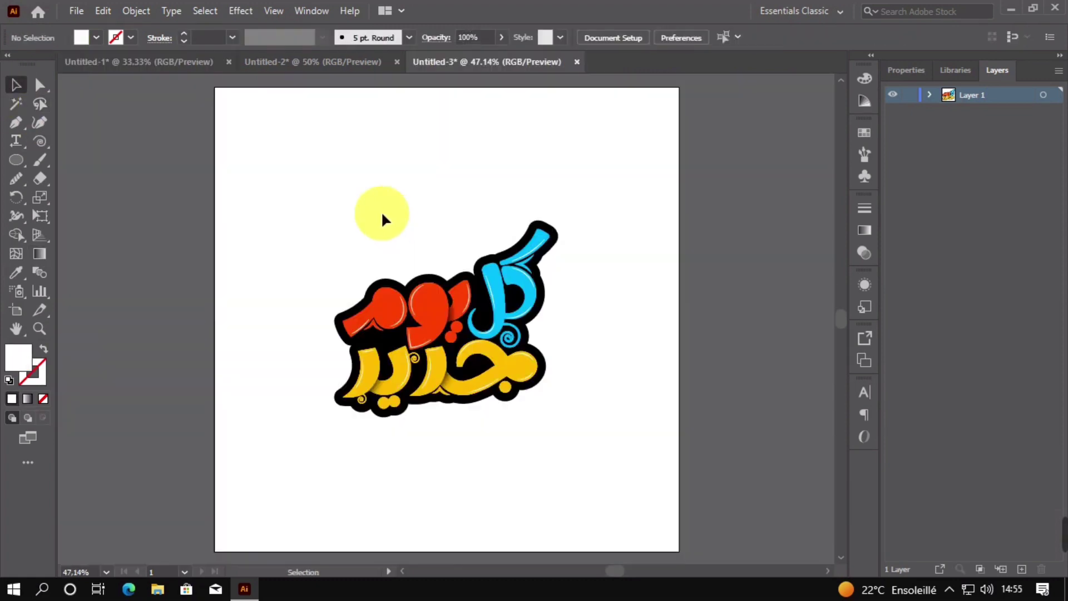
Draw a large circle with an orange-red fill and no stroke, positioned centrally over the lettering.
{"action": "double_click", "coordinate": [19, 357]}
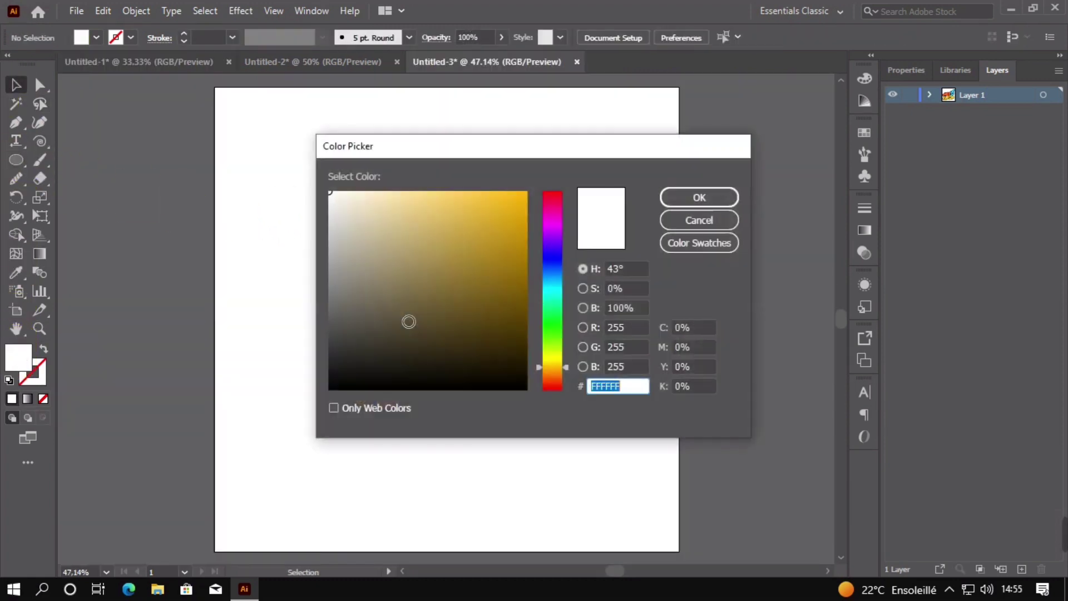
{"action": "left_click_drag", "start_coordinate": [497, 253], "coordinate": [529, 189]}
{"action": "left_click_drag", "start_coordinate": [566, 373], "coordinate": [560, 377]}
{"action": "left_click", "coordinate": [684, 204]}
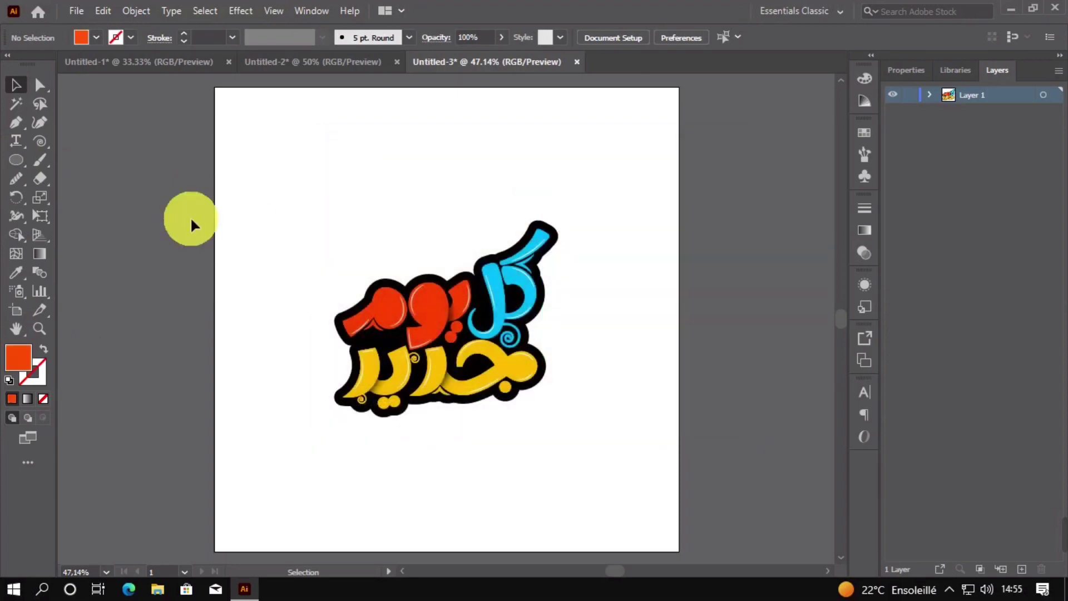
{"action": "left_click", "coordinate": [10, 158]}
{"action": "left_click_drag", "start_coordinate": [362, 180], "coordinate": [521, 455]}
{"action": "left_click", "coordinate": [16, 85]}
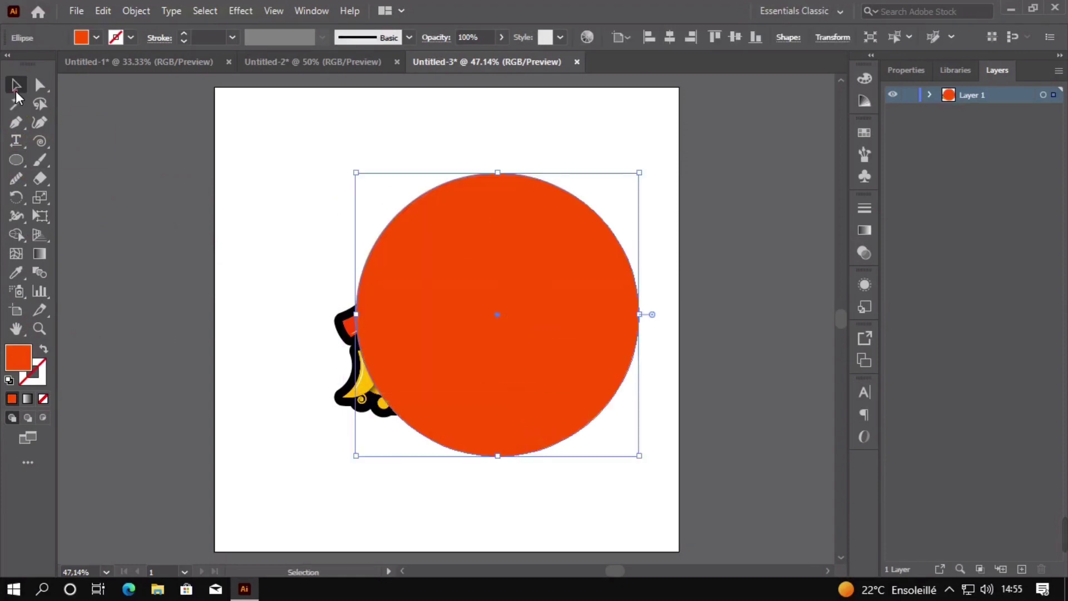
{"action": "left_click_drag", "start_coordinate": [503, 256], "coordinate": [464, 260]}
Move the orange-red circle below the lettering group in the stacking order of Layer 1.
{"action": "left_click", "coordinate": [951, 100]}
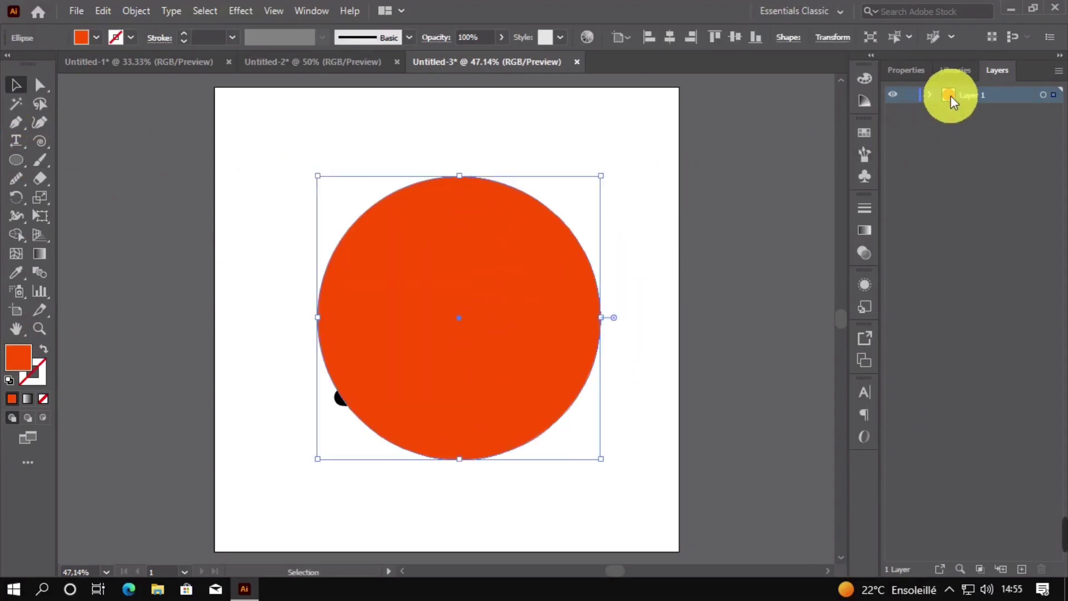
{"action": "left_click", "coordinate": [931, 95]}
{"action": "left_click_drag", "start_coordinate": [981, 108], "coordinate": [1000, 145]}
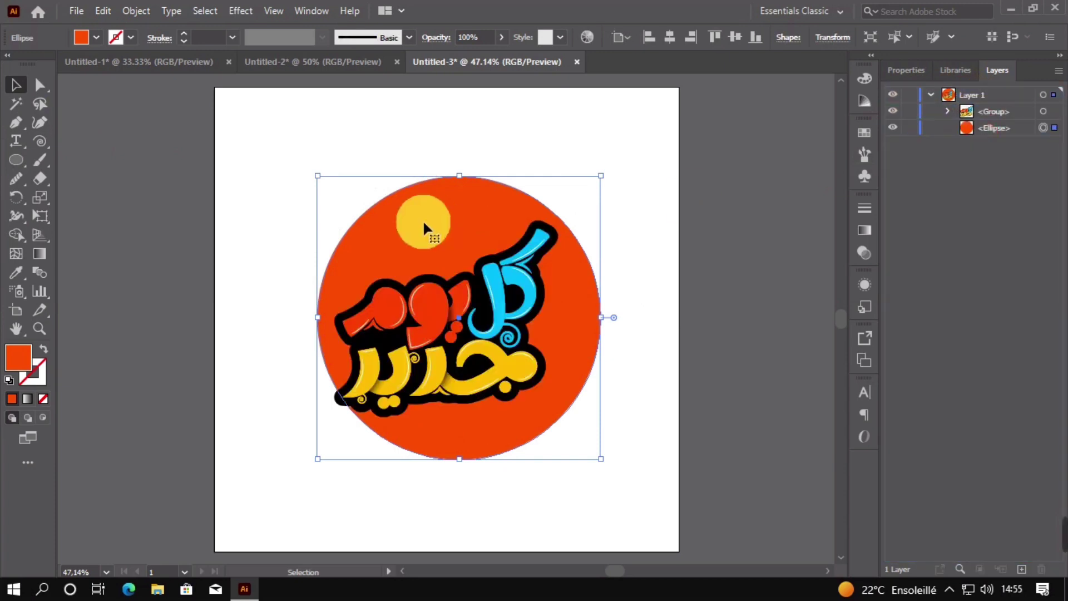
Scale the orange-red circle down proportionally from its top and bottom edges until it is about as wide as the lettering.
{"action": "left_click_drag", "start_coordinate": [464, 190], "coordinate": [460, 203]}
{"action": "left_click", "coordinate": [464, 472]}
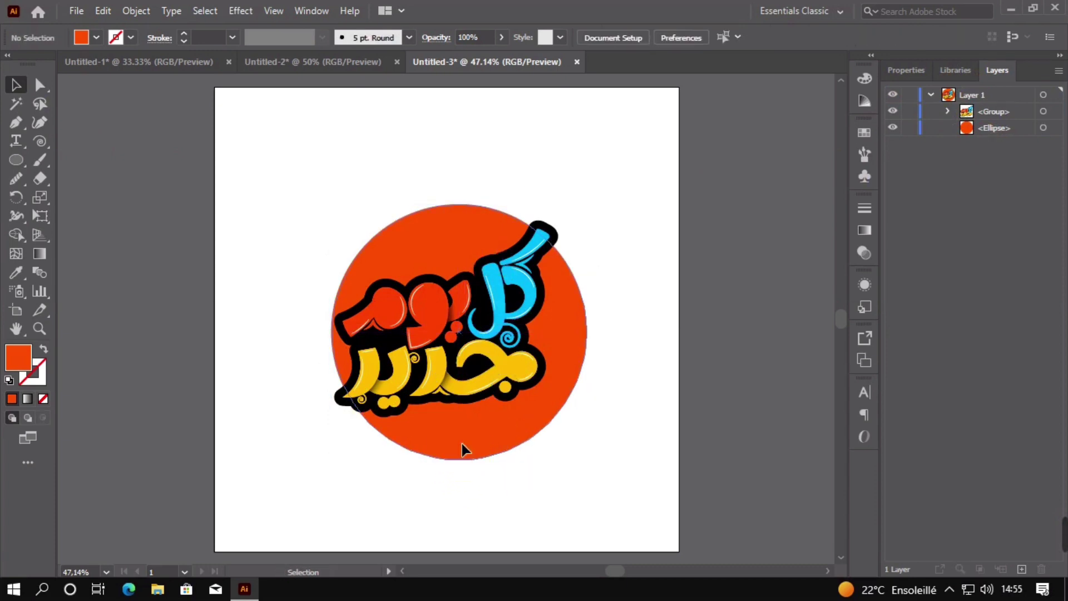
{"action": "left_click", "coordinate": [461, 455]}
{"action": "left_click_drag", "start_coordinate": [460, 459], "coordinate": [460, 435]}
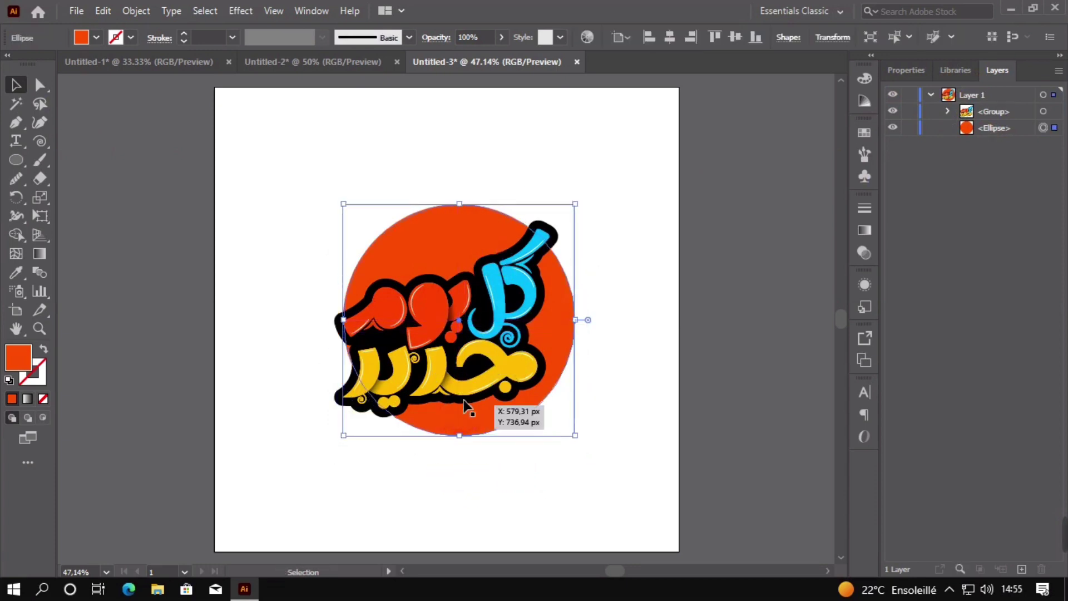
{"action": "left_click", "coordinate": [459, 271]}
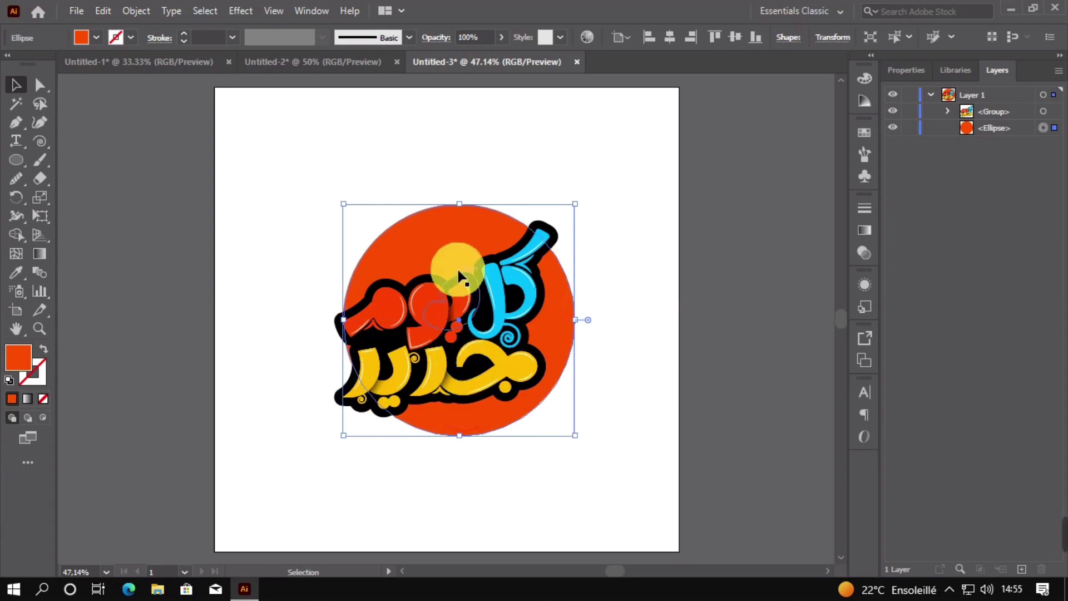
Centre the circle on the artboard horizontally and vertically, and shift it slightly down behind the lettering.
{"action": "left_click", "coordinate": [663, 36]}
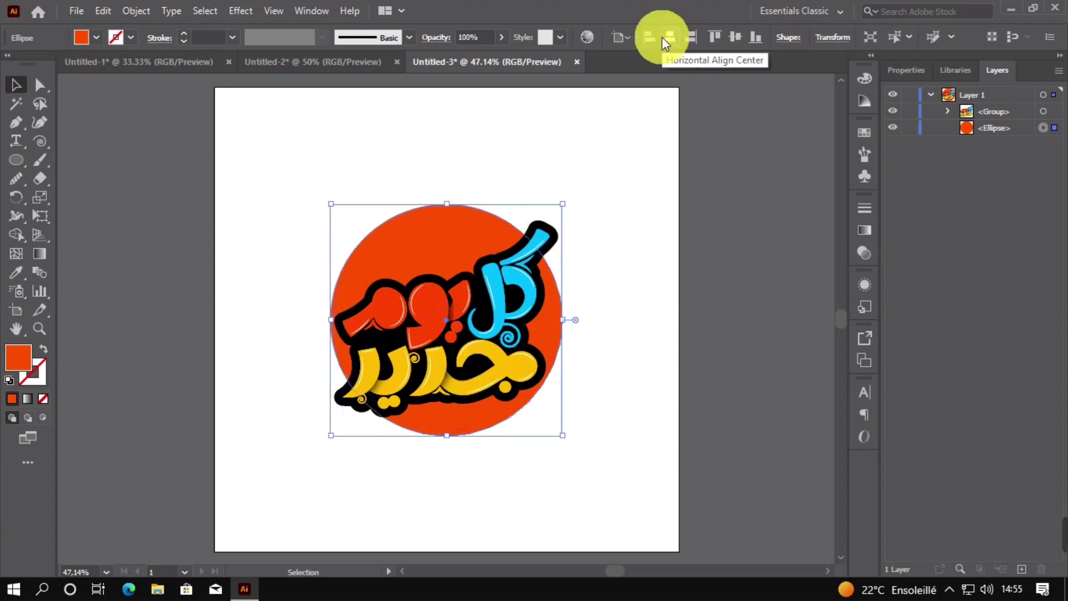
{"action": "left_click", "coordinate": [735, 38]}
{"action": "mouse_move", "coordinate": [465, 239]}
{"action": "left_mouse_down"}
{"action": "mouse_move", "coordinate": [483, 251]}
{"action": "mouse_move", "coordinate": [469, 240]}
{"action": "left_mouse_up"}
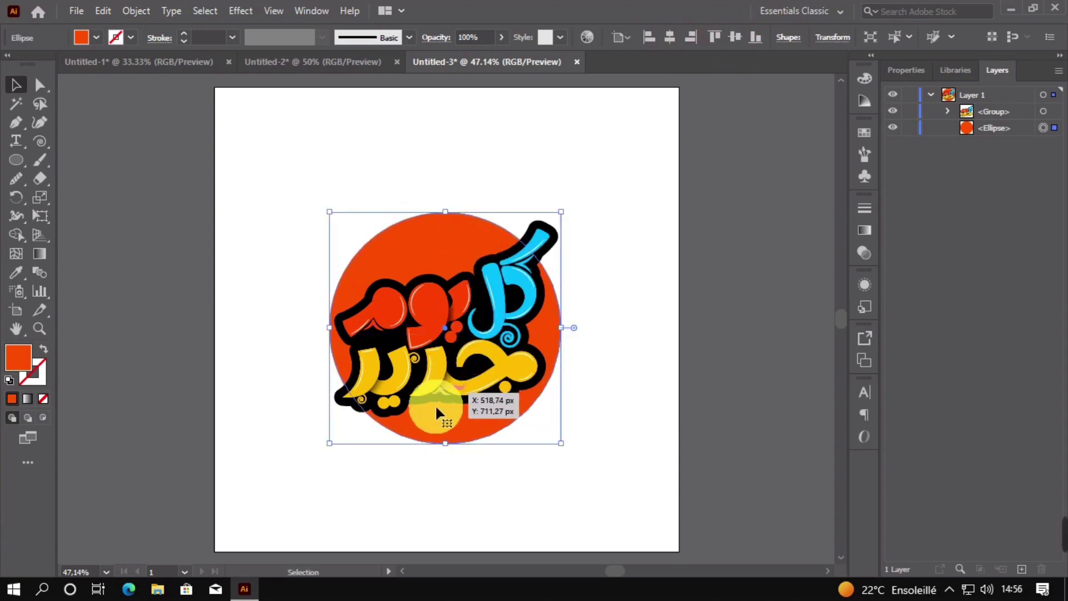
Reselect the circle and reduce its size slightly so it fits closely behind the lettering.
{"action": "left_click", "coordinate": [443, 445]}
{"action": "left_click", "coordinate": [445, 444], "text": "shift"}
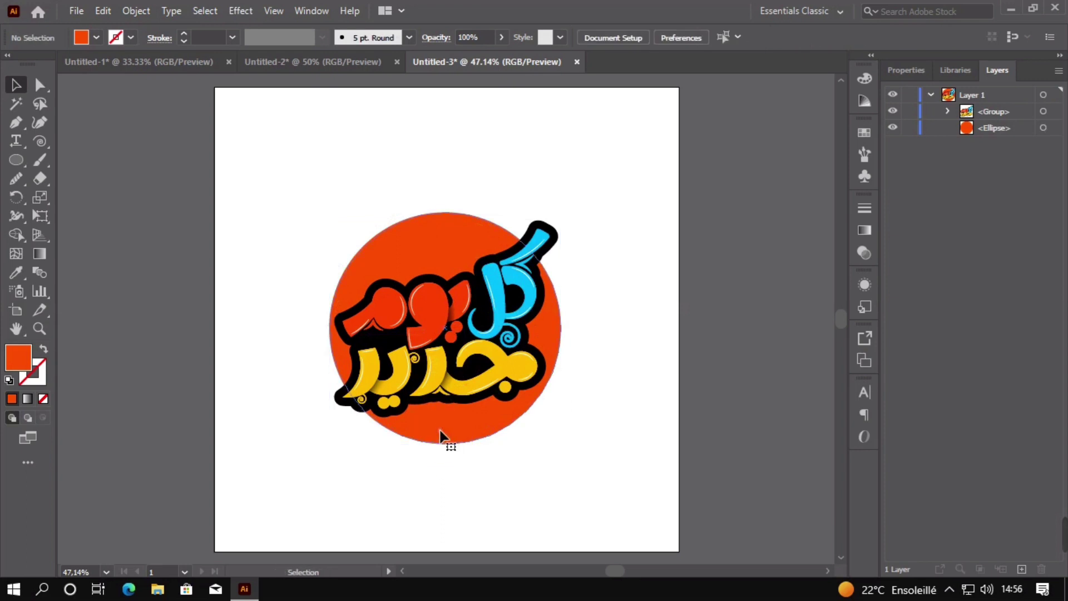
{"action": "left_click", "coordinate": [441, 432]}
{"action": "left_click_drag", "start_coordinate": [447, 445], "coordinate": [451, 437]}
{"action": "left_click_drag", "start_coordinate": [446, 213], "coordinate": [442, 256]}
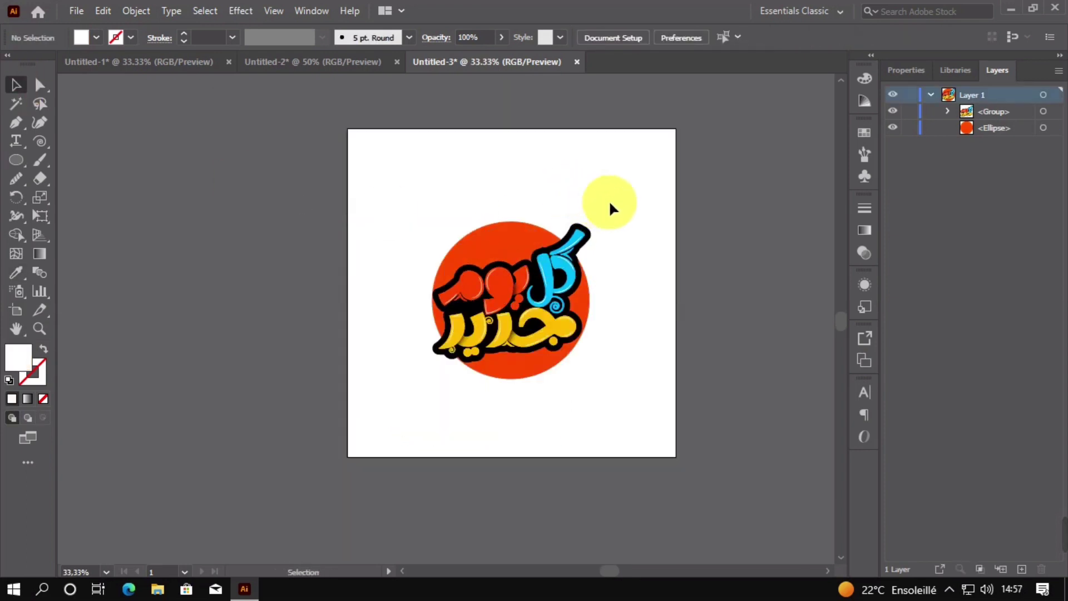
Add a new layer with a rectangle covering the whole artboard and place that layer beneath the circle.
{"action": "left_click", "coordinate": [1012, 134]}
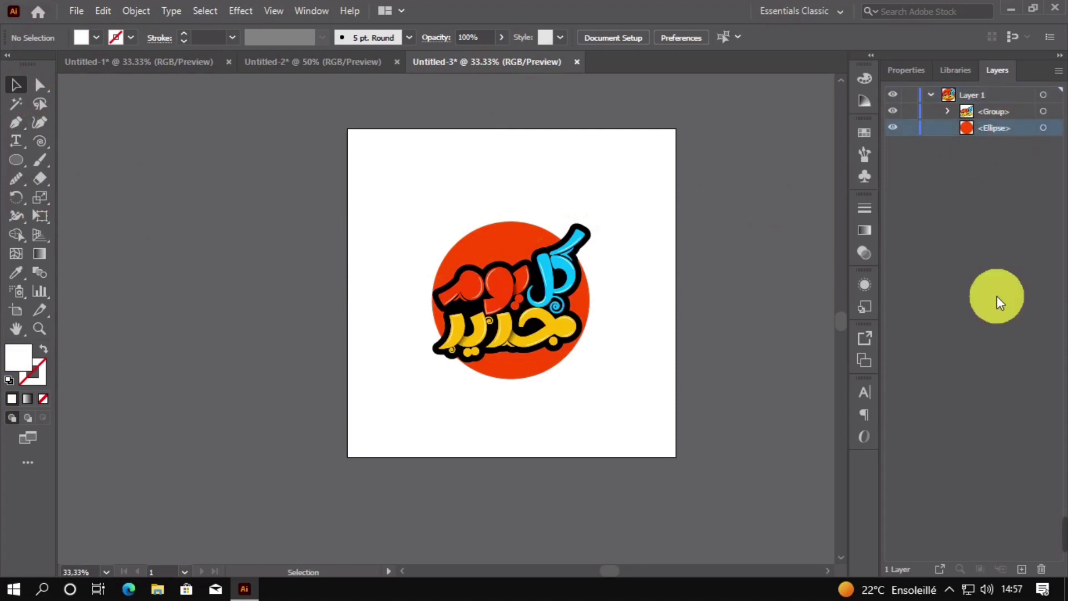
{"action": "left_click", "coordinate": [1020, 568]}
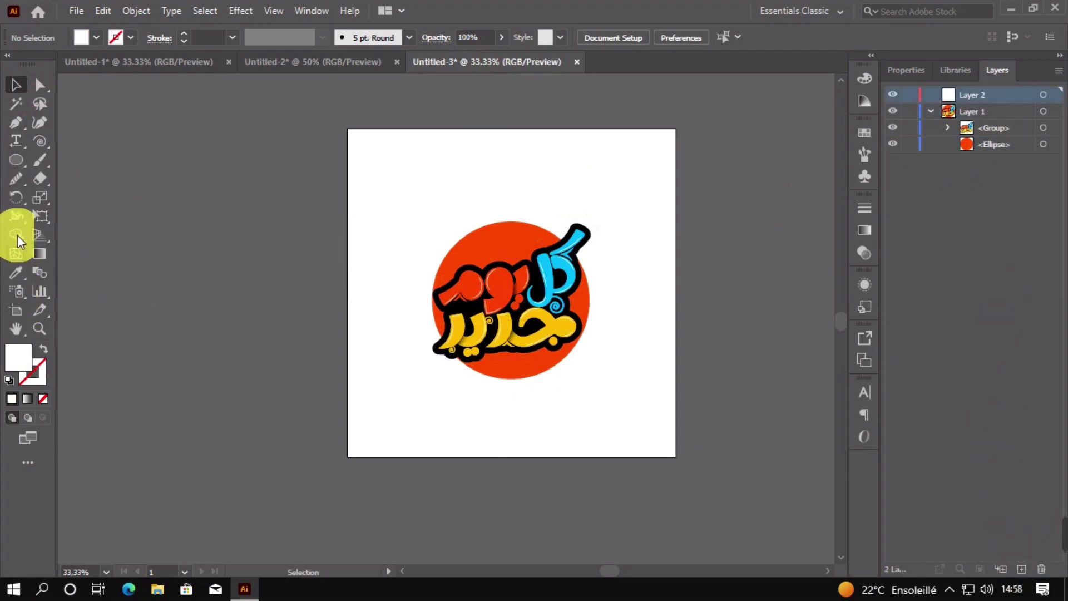
{"action": "left_click_drag", "start_coordinate": [16, 158], "coordinate": [83, 159]}
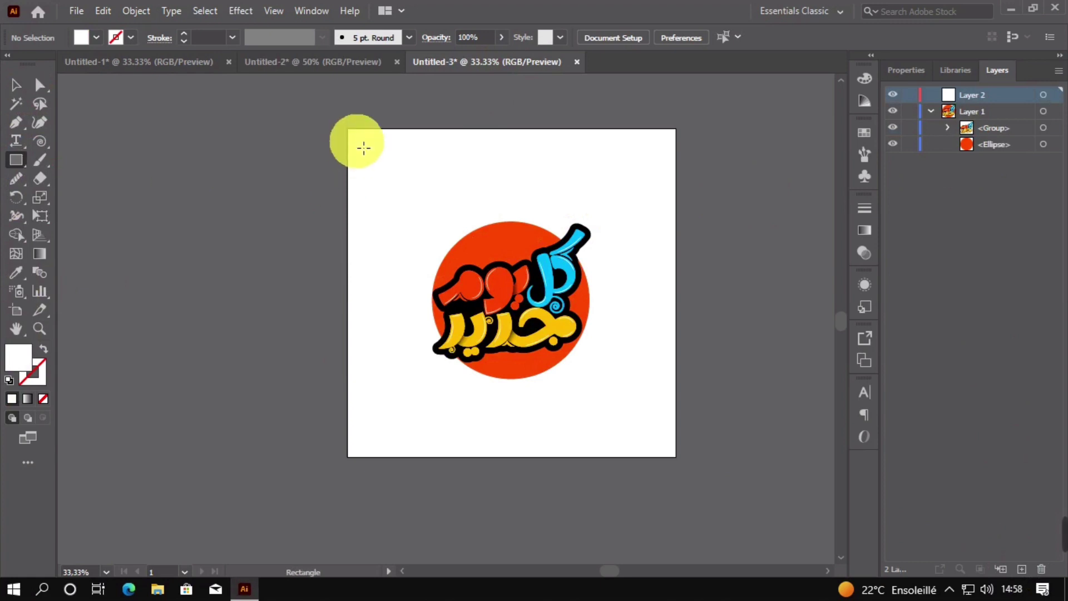
{"action": "left_click_drag", "start_coordinate": [355, 136], "coordinate": [684, 457]}
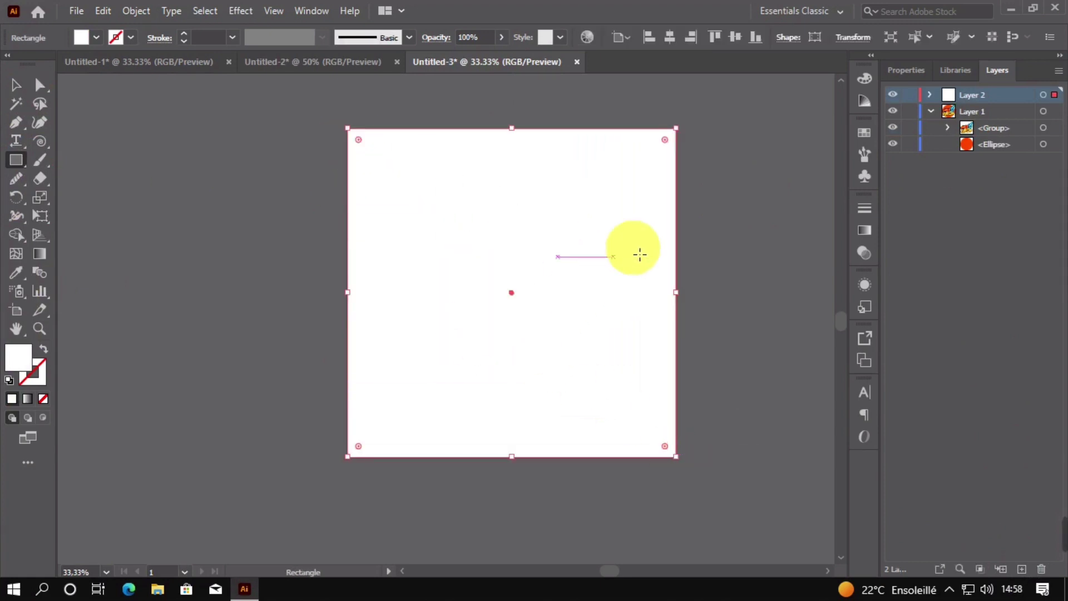
{"action": "left_click_drag", "start_coordinate": [1000, 95], "coordinate": [984, 151]}
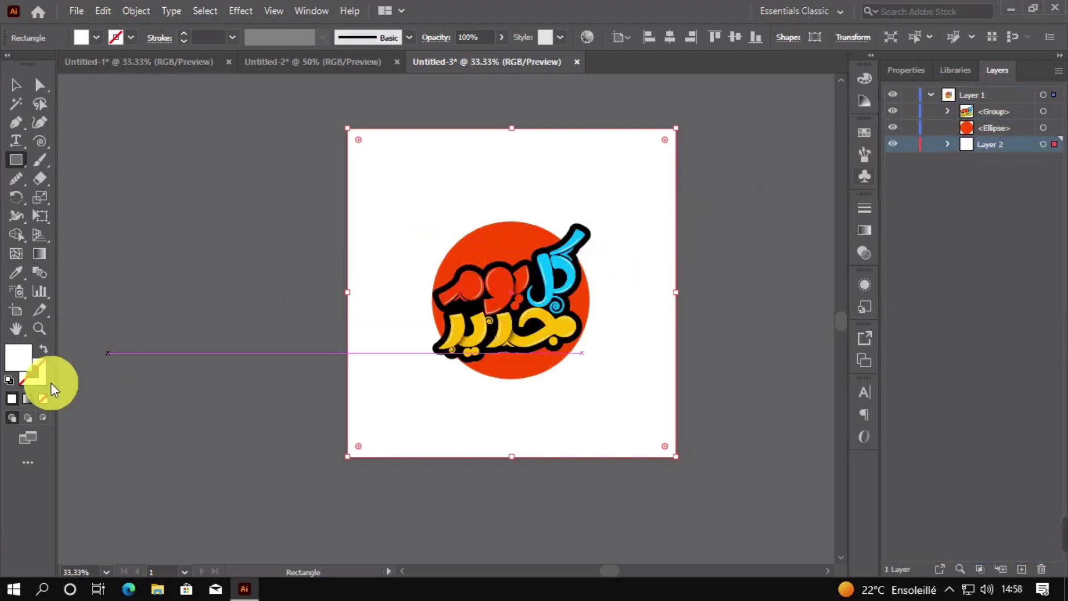
Fill the background rectangle with yellow FFEC00 and deselect it.
{"action": "double_click", "coordinate": [27, 361]}
{"action": "double_click", "coordinate": [604, 388]}
{"action": "type", "text": "FFEC00"}
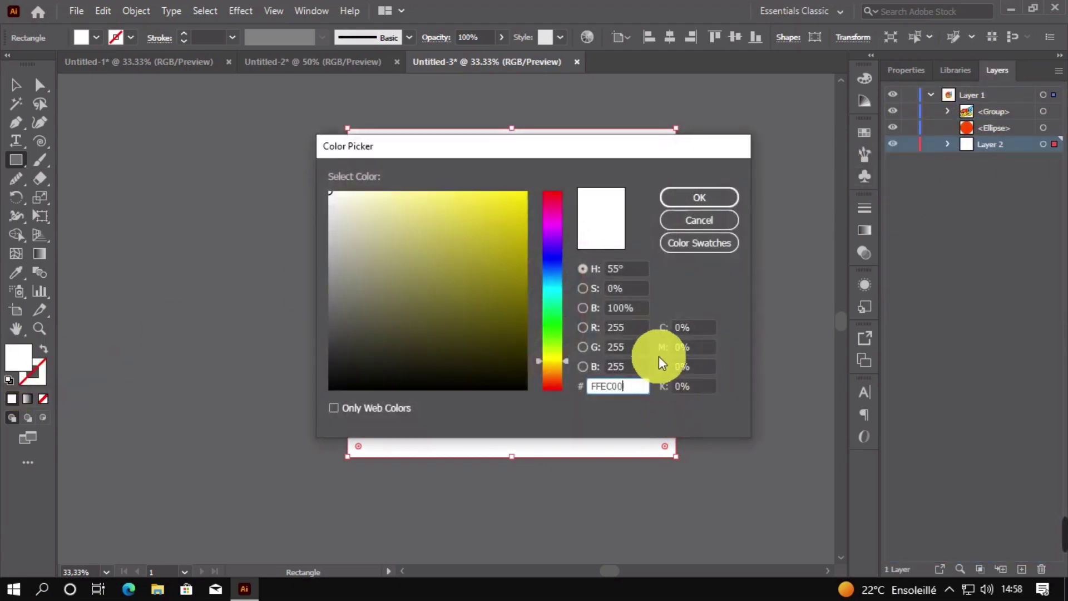
{"action": "left_click", "coordinate": [690, 205]}
{"action": "left_click", "coordinate": [14, 84]}
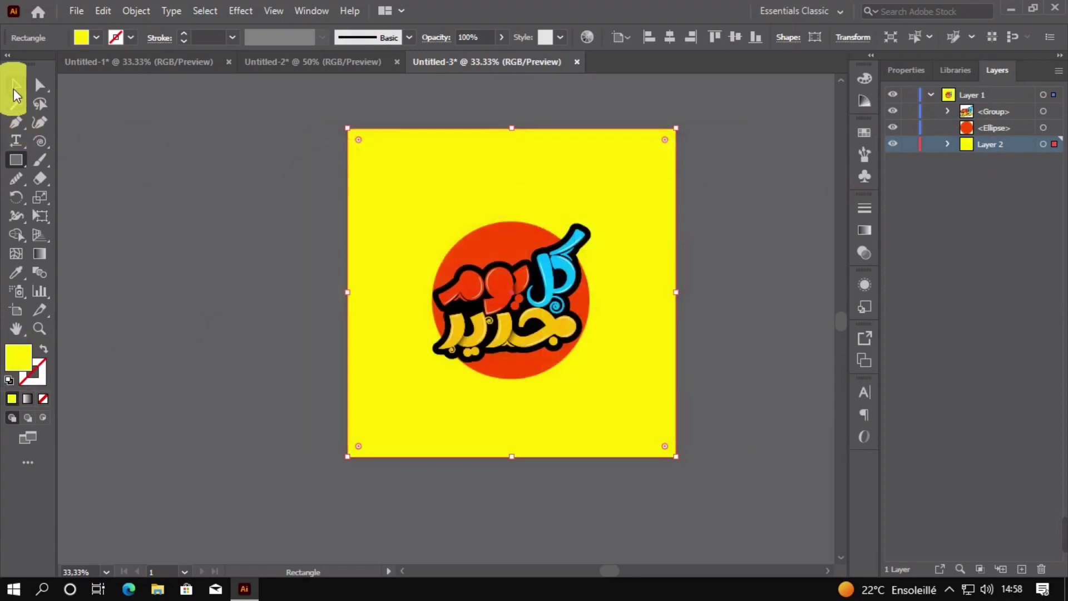
{"action": "left_click", "coordinate": [751, 354]}
Copy the whole lettering group and paste the duplicate directly behind the original.
{"action": "scroll", "coordinate": [556, 339], "scroll_direction": "up", "scroll_amount": 3}
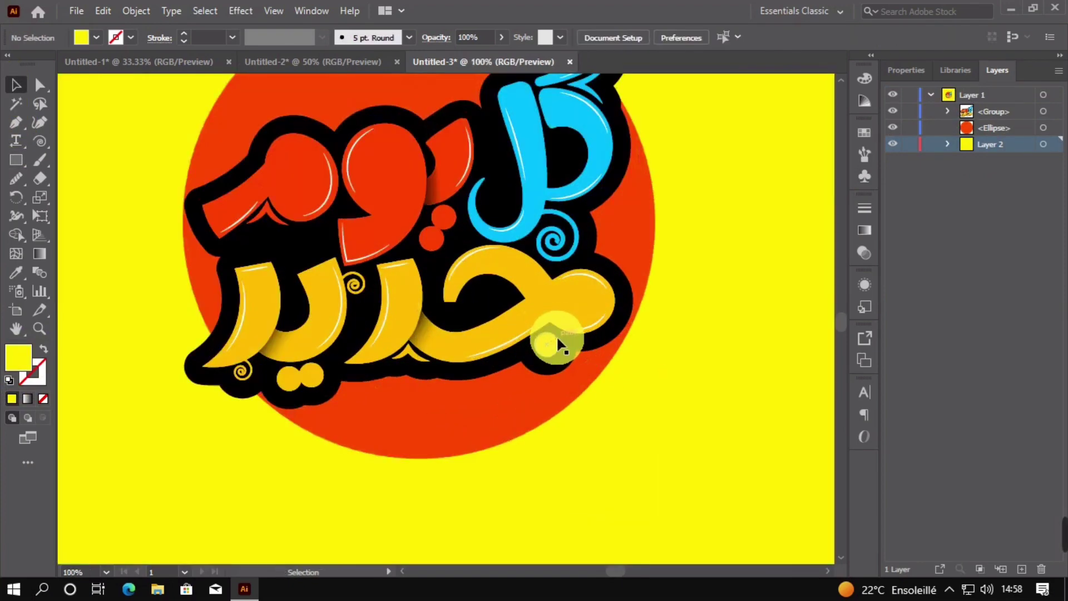
{"action": "left_click_drag", "start_coordinate": [504, 256], "coordinate": [506, 293]}
{"action": "scroll", "coordinate": [501, 274], "scroll_direction": "down", "scroll_amount": 1}
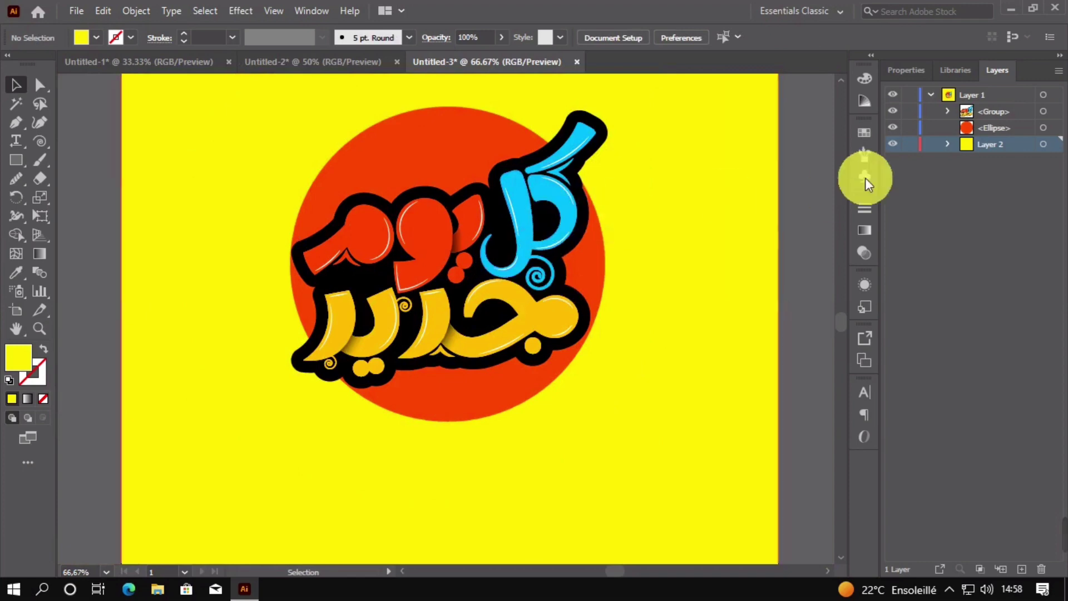
{"action": "left_click", "coordinate": [1043, 112]}
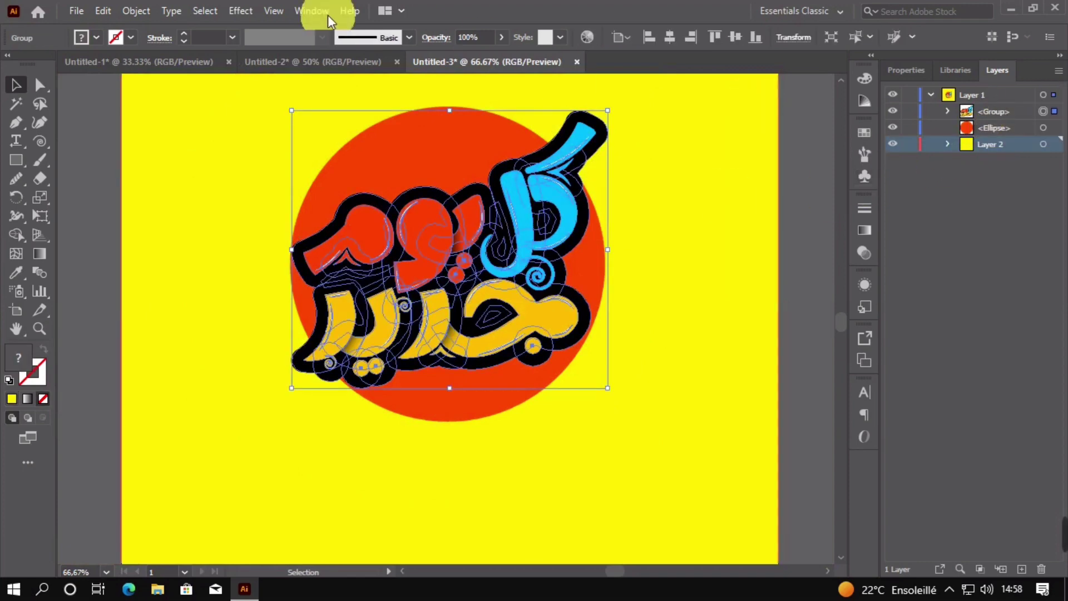
{"action": "left_click", "coordinate": [103, 11]}
{"action": "left_click", "coordinate": [103, 11]}
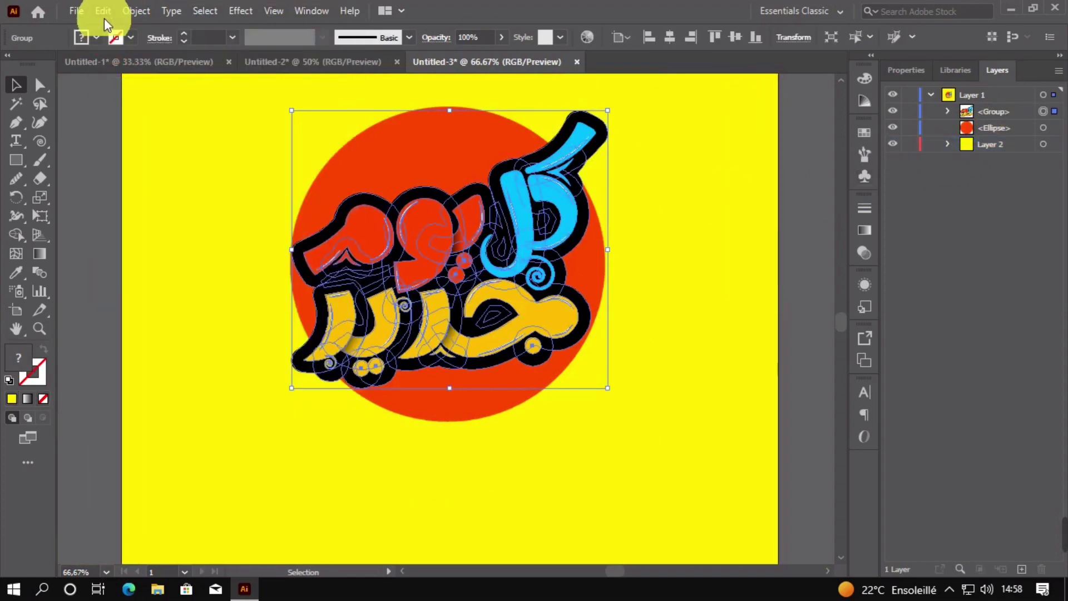
{"action": "left_click", "coordinate": [103, 11]}
{"action": "left_click", "coordinate": [149, 120]}
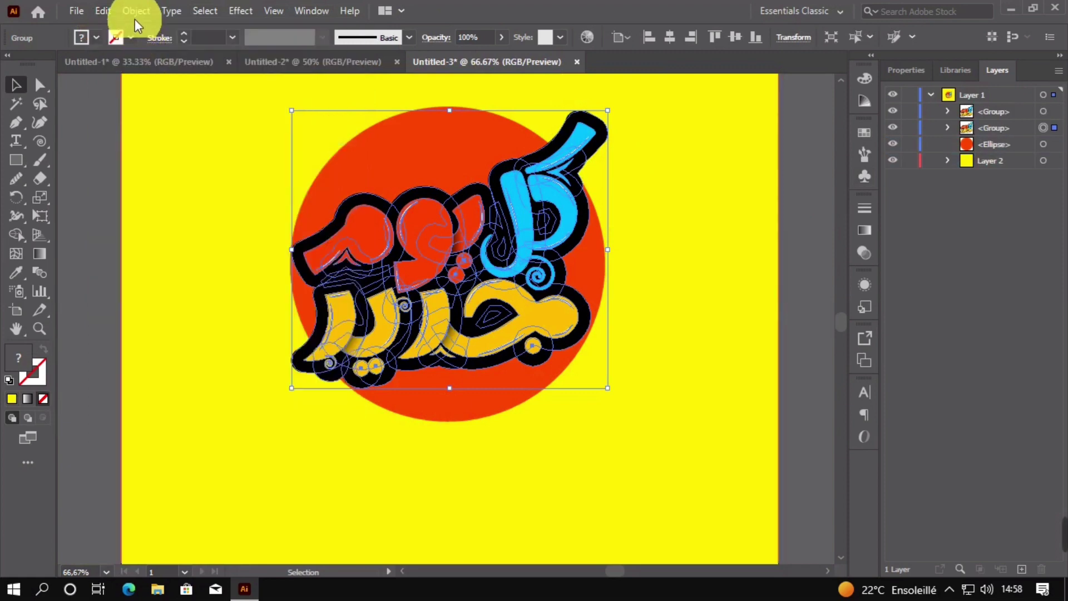
Offset the paths of the duplicated lettering group behind the original by 5 px with round joins.
{"action": "left_click", "coordinate": [137, 11]}
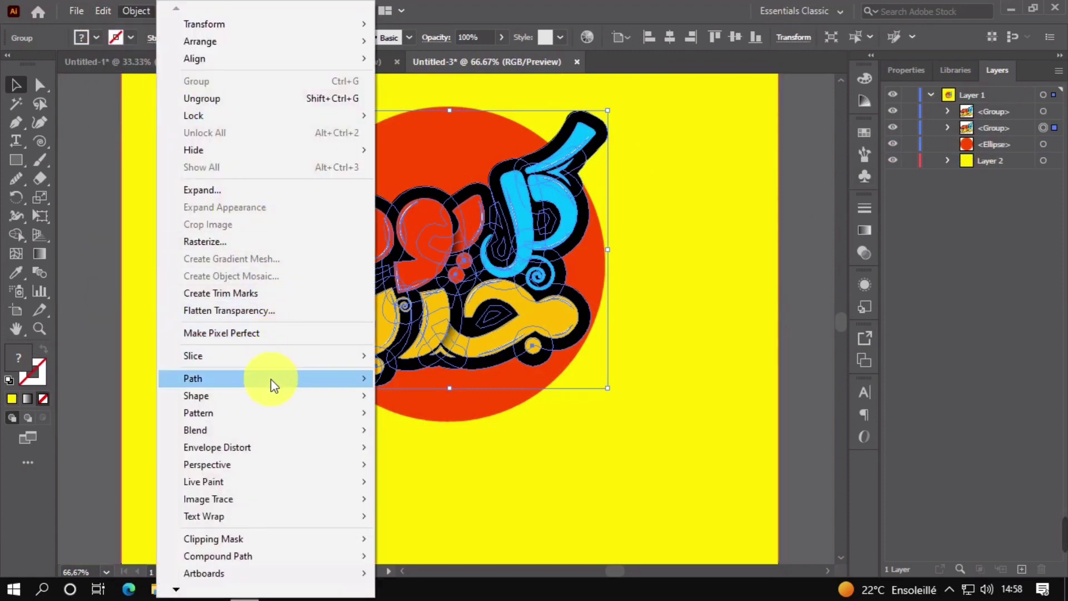
{"action": "mouse_move", "coordinate": [271, 379]}
{"action": "left_click", "coordinate": [456, 436]}
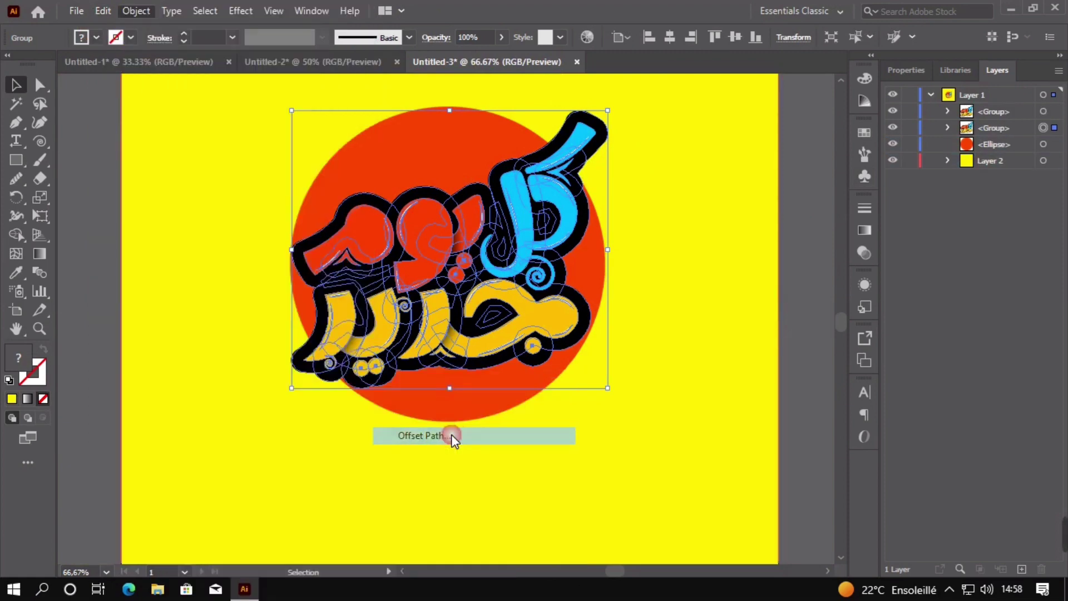
{"action": "type", "text": "5"}
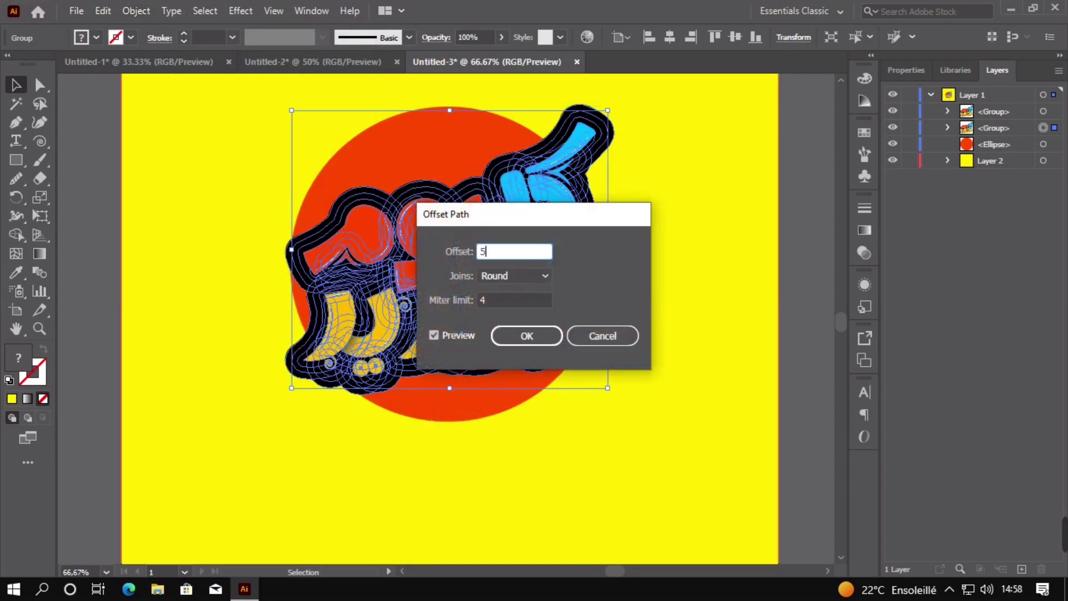
{"action": "left_click", "coordinate": [509, 275]}
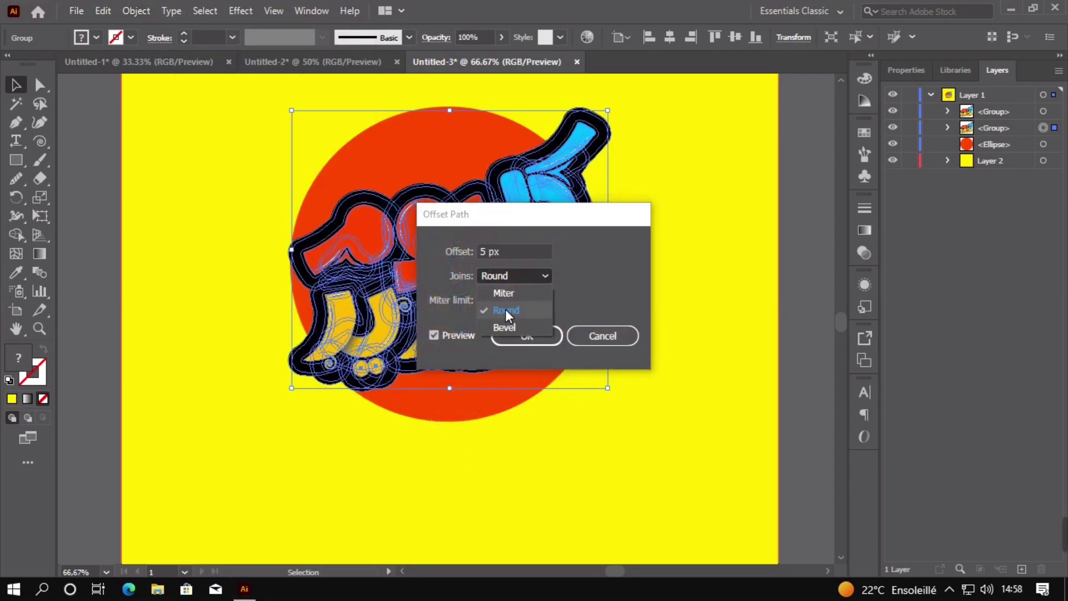
{"action": "left_click", "coordinate": [505, 309]}
{"action": "left_click", "coordinate": [513, 335]}
Fill the offset lettering with the background yellow using the Eyedropper to form a thin outer outline, and deselect it.
{"action": "double_click", "coordinate": [18, 367]}
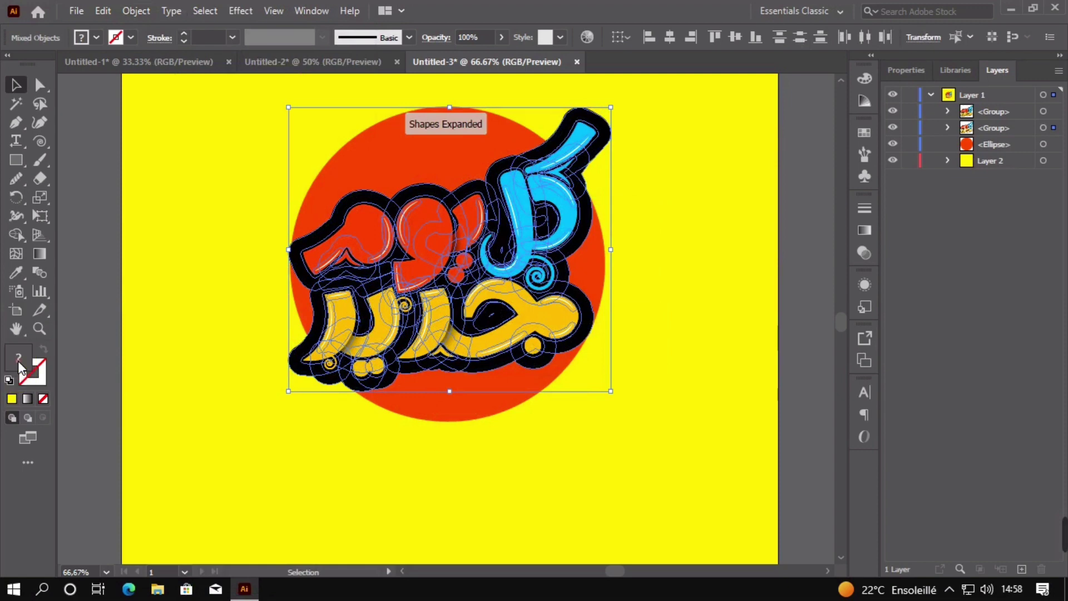
{"action": "left_click", "coordinate": [690, 222]}
{"action": "left_click", "coordinate": [15, 272]}
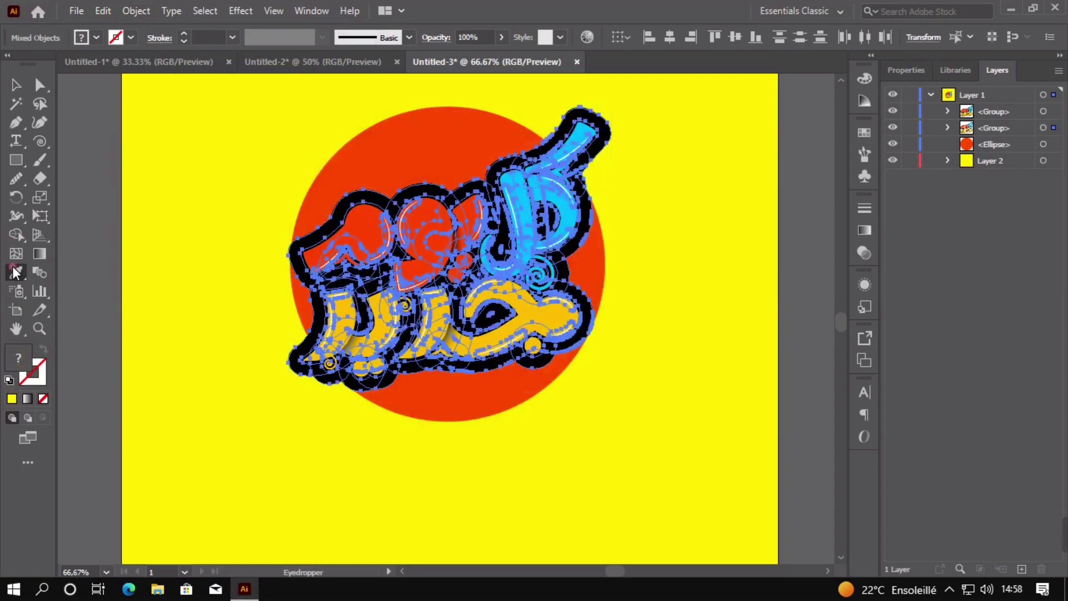
{"action": "left_click", "coordinate": [225, 221]}
{"action": "left_click", "coordinate": [15, 85]}
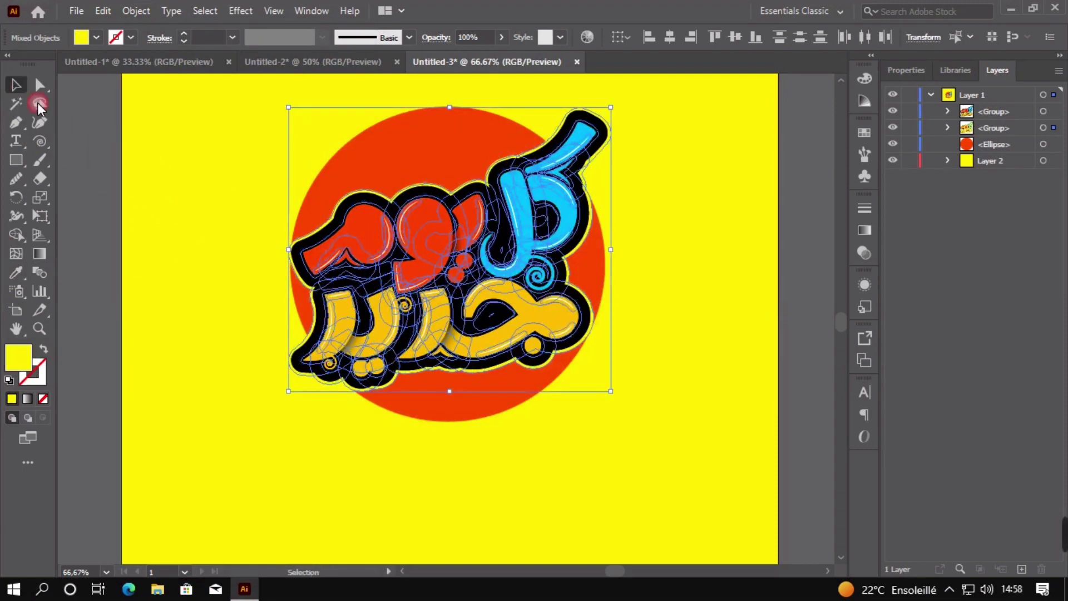
{"action": "left_click", "coordinate": [85, 276]}
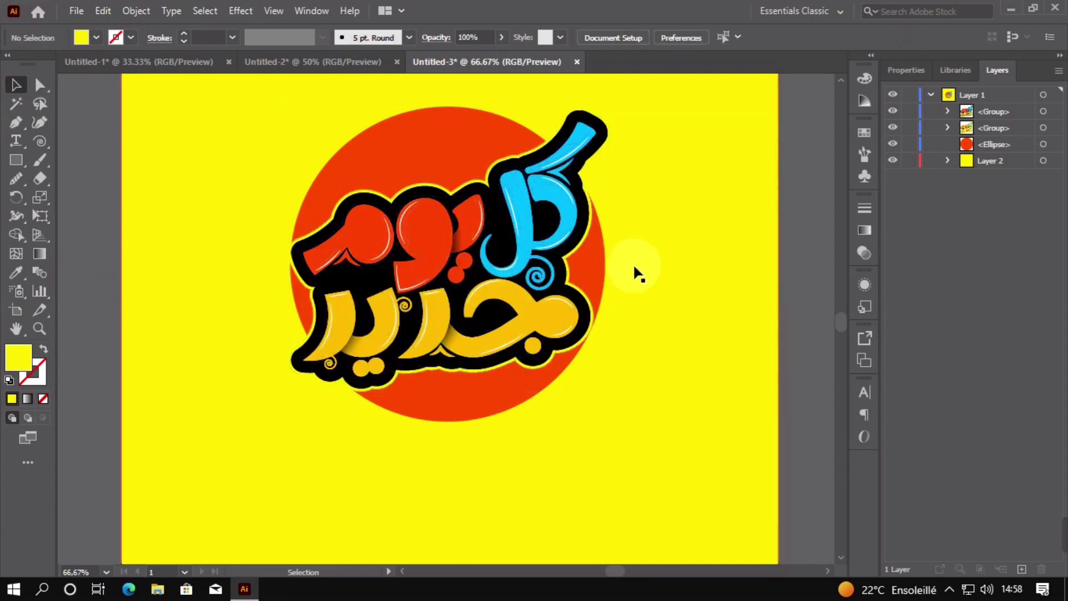
Examine the finished lettering, circle and yellow outline up close and within the whole artboard.
{"action": "scroll", "coordinate": [645, 293], "scroll_direction": "down", "scroll_amount": 2}
{"action": "left_click_drag", "start_coordinate": [656, 246], "coordinate": [558, 260]}
{"action": "scroll", "coordinate": [527, 307], "scroll_direction": "up", "scroll_amount": 2}
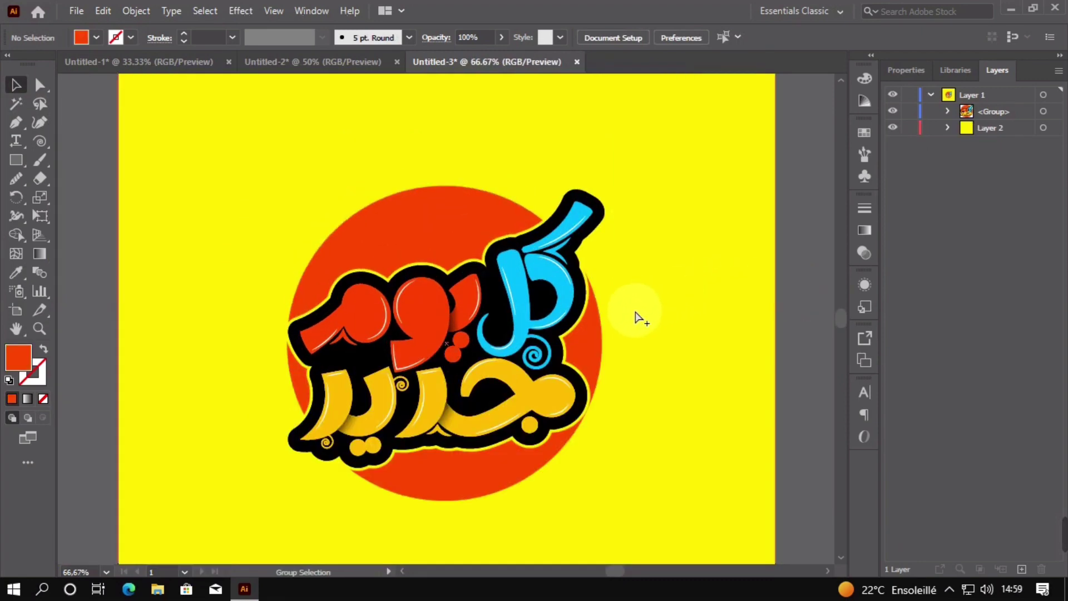
{"action": "scroll", "coordinate": [636, 311], "scroll_direction": "up", "scroll_amount": 1}
{"action": "scroll", "coordinate": [572, 327], "scroll_direction": "down", "scroll_amount": 1}
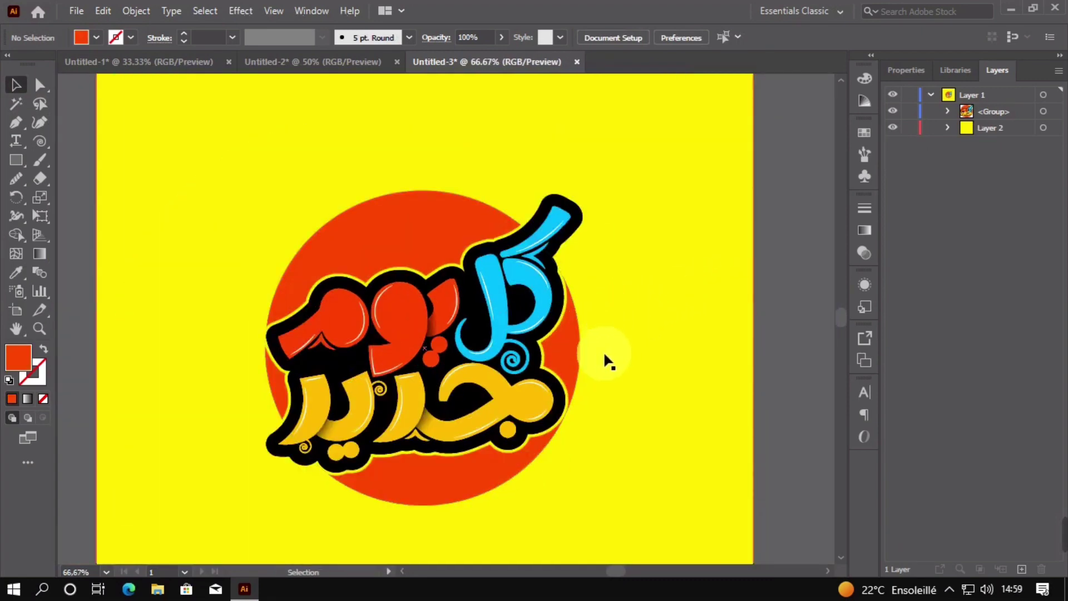
{"action": "left_click_drag", "start_coordinate": [540, 366], "coordinate": [558, 334]}
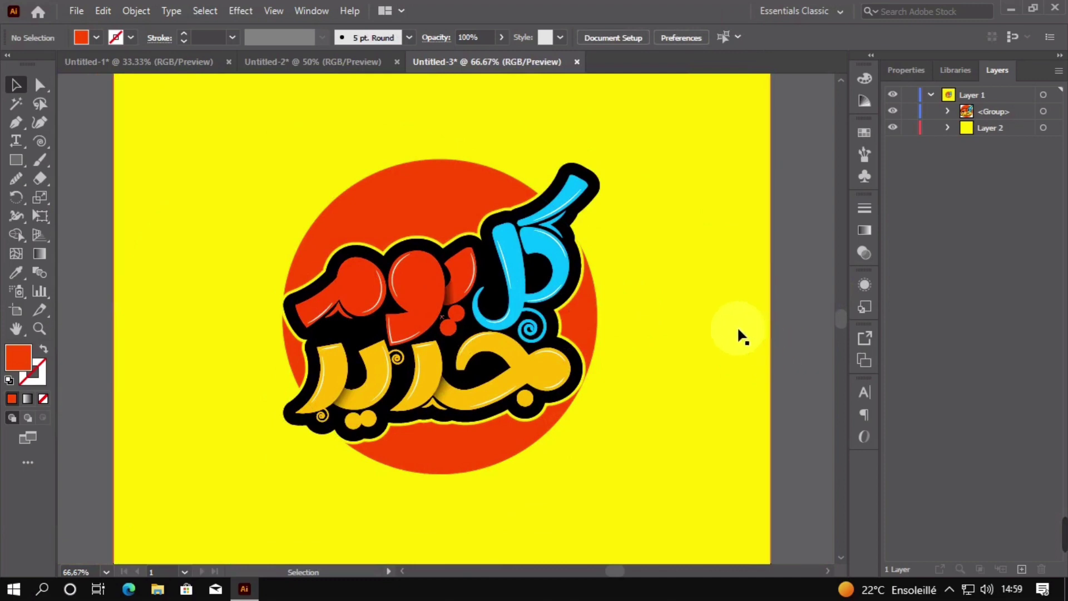
{"action": "scroll", "coordinate": [669, 335], "scroll_direction": "down", "scroll_amount": 1}
{"action": "scroll", "coordinate": [659, 346], "scroll_direction": "down", "scroll_amount": 1}
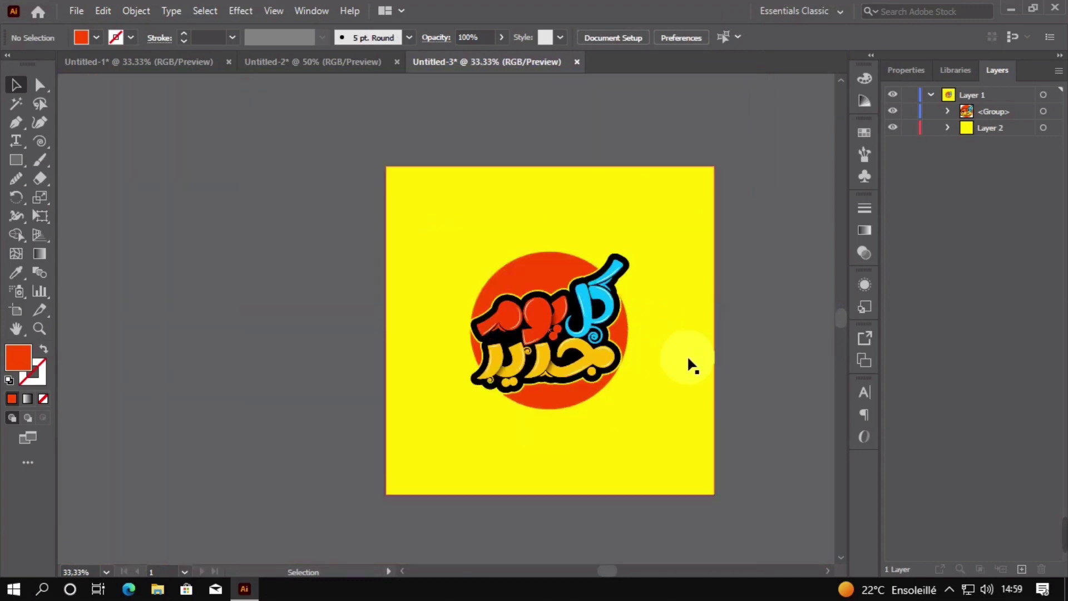
{"action": "left_click_drag", "start_coordinate": [655, 346], "coordinate": [568, 364]}
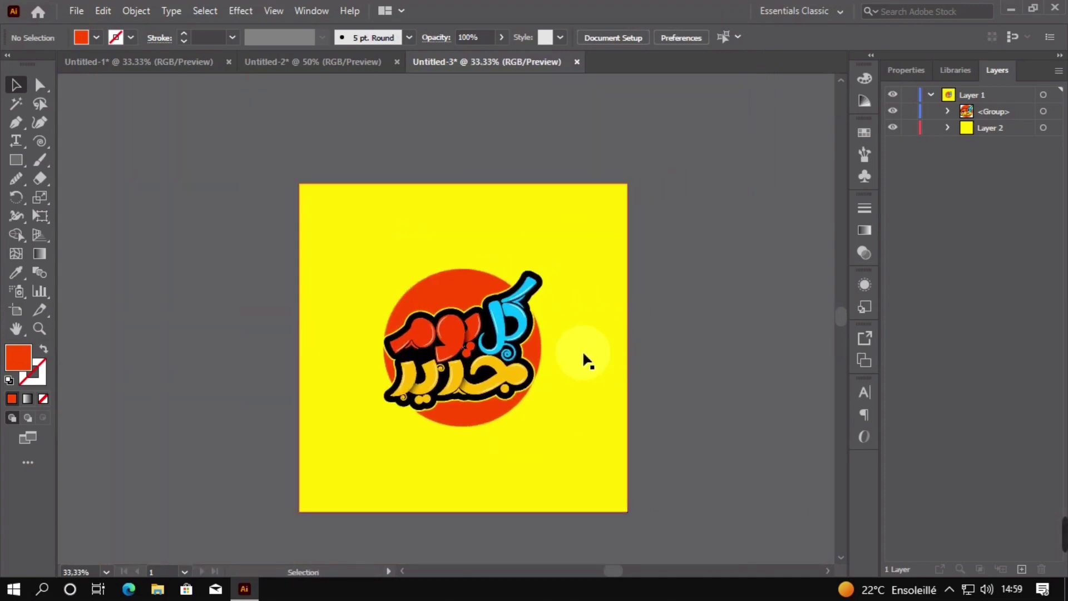